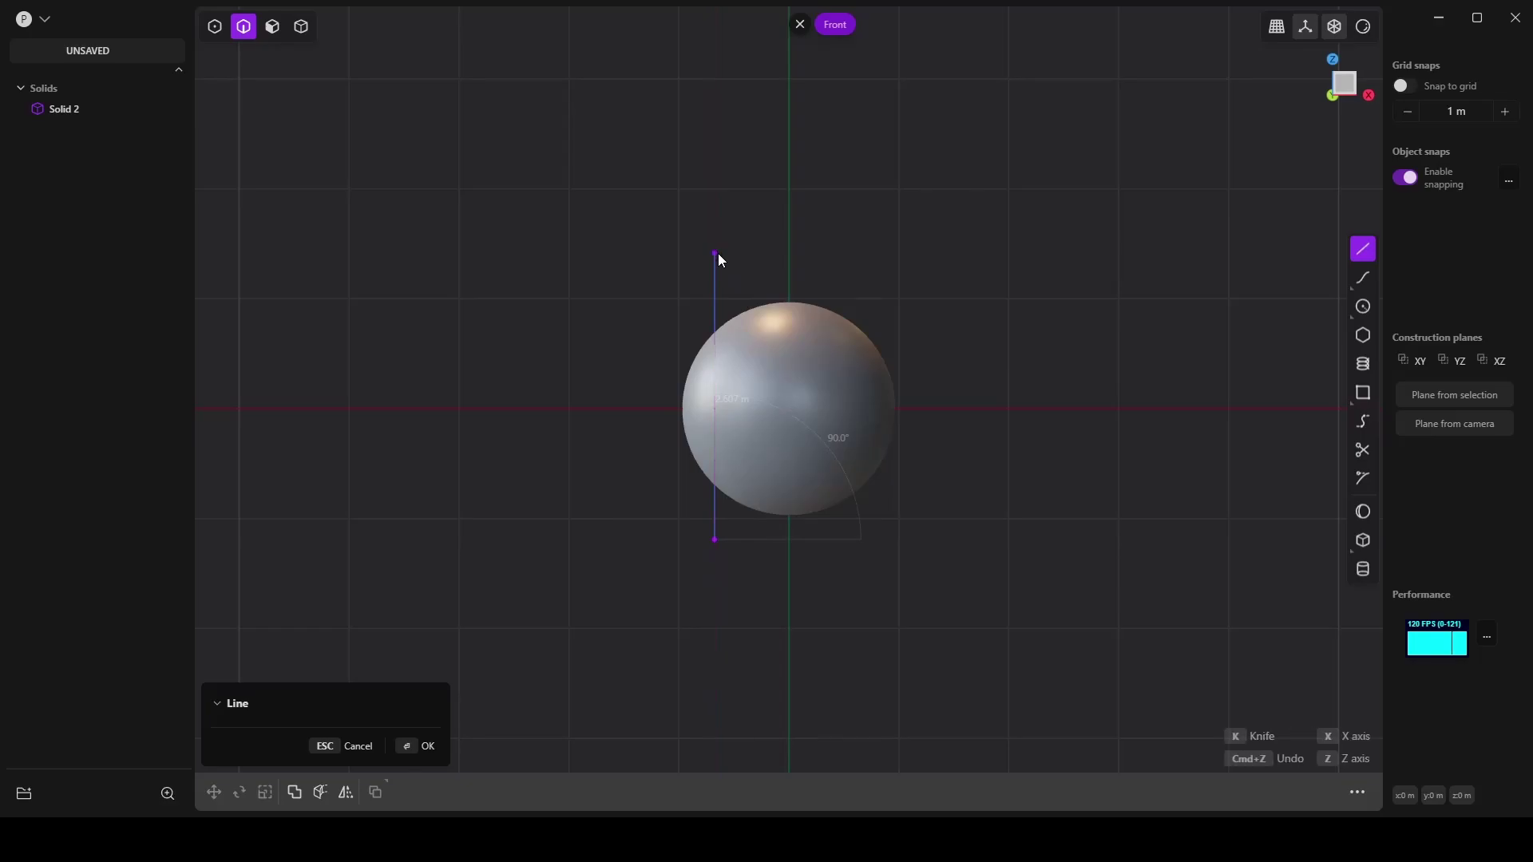
# Step: Move the vertical line along X toward the sphere's centre and cut the sphere with it
pyautogui.scroll(1, 732, 332)
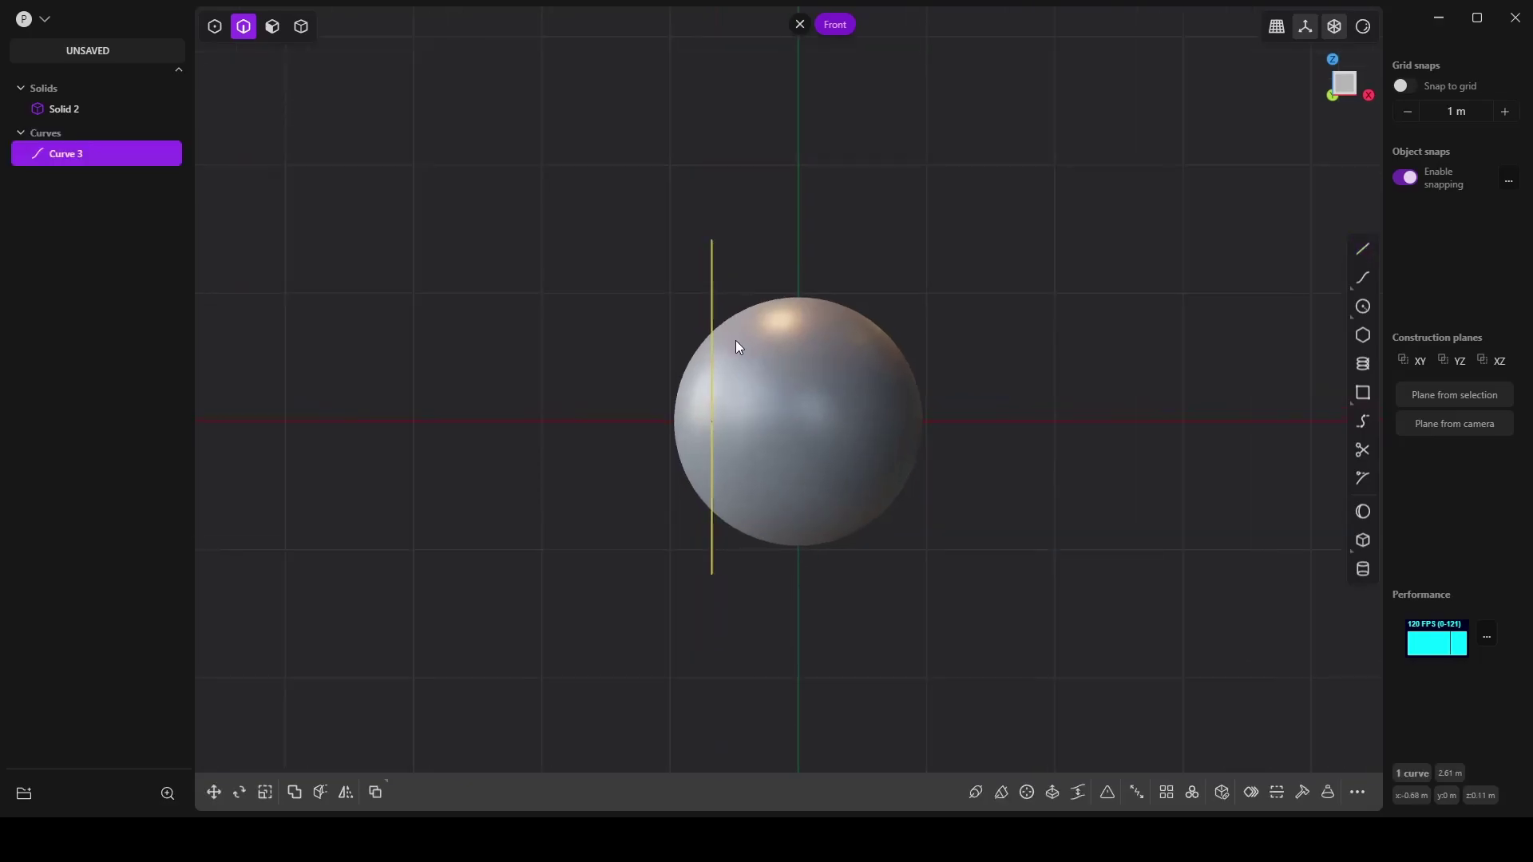
pyautogui.press('g')
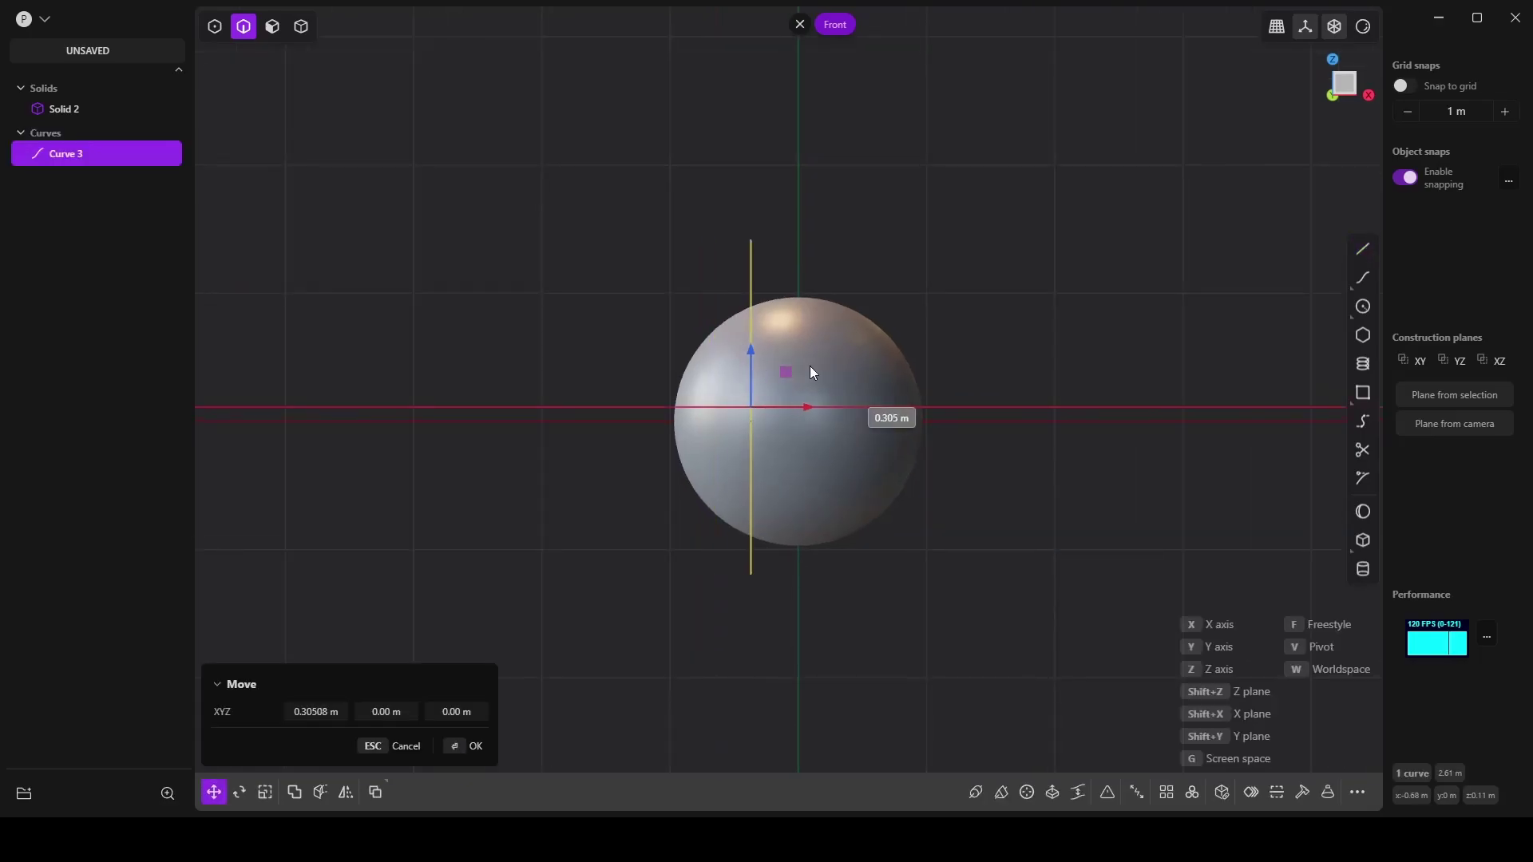
pyautogui.click(786, 373)
pyautogui.rightClick(786, 374)
pyautogui.press('c')
pyautogui.click(787, 383)
pyautogui.press('Return')
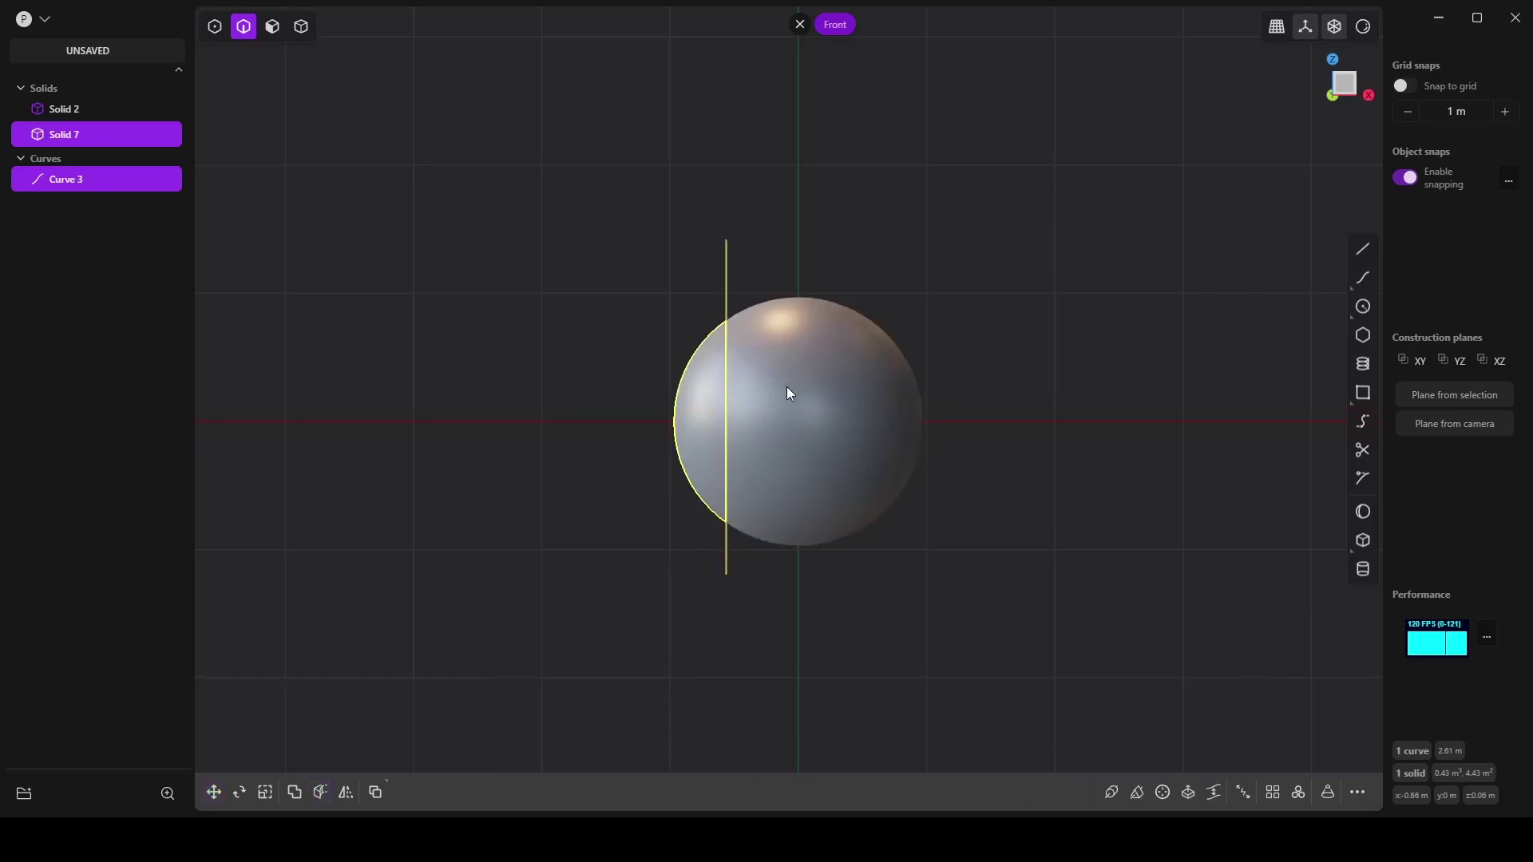
# Step: Move the vertical line about 0.26 m in the negative X direction and cut the side slice with it
pyautogui.press('g')
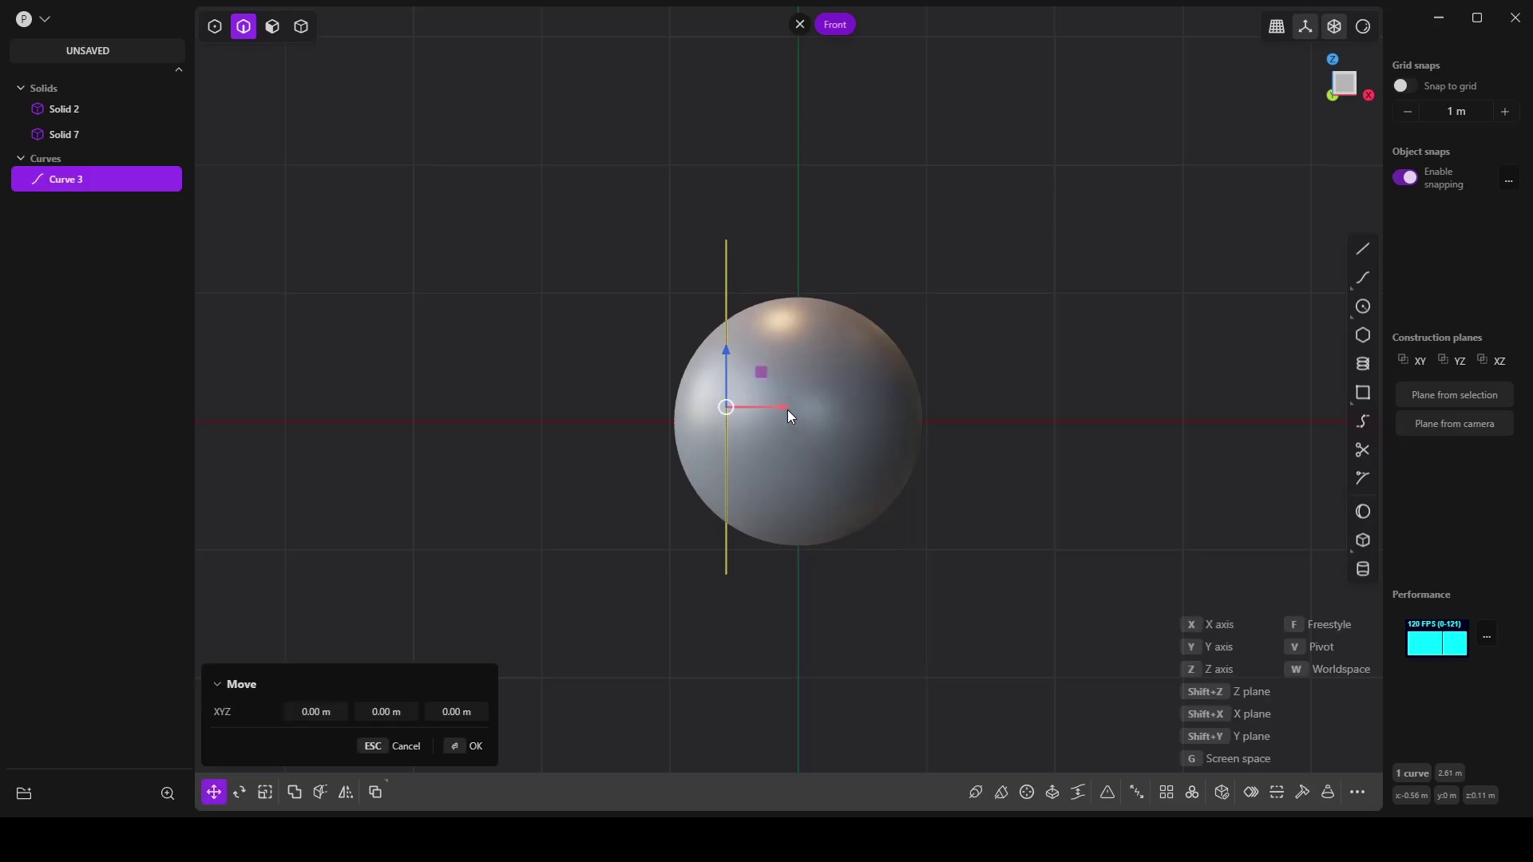
pyautogui.moveTo(787, 408); pyautogui.dragTo(754, 418)
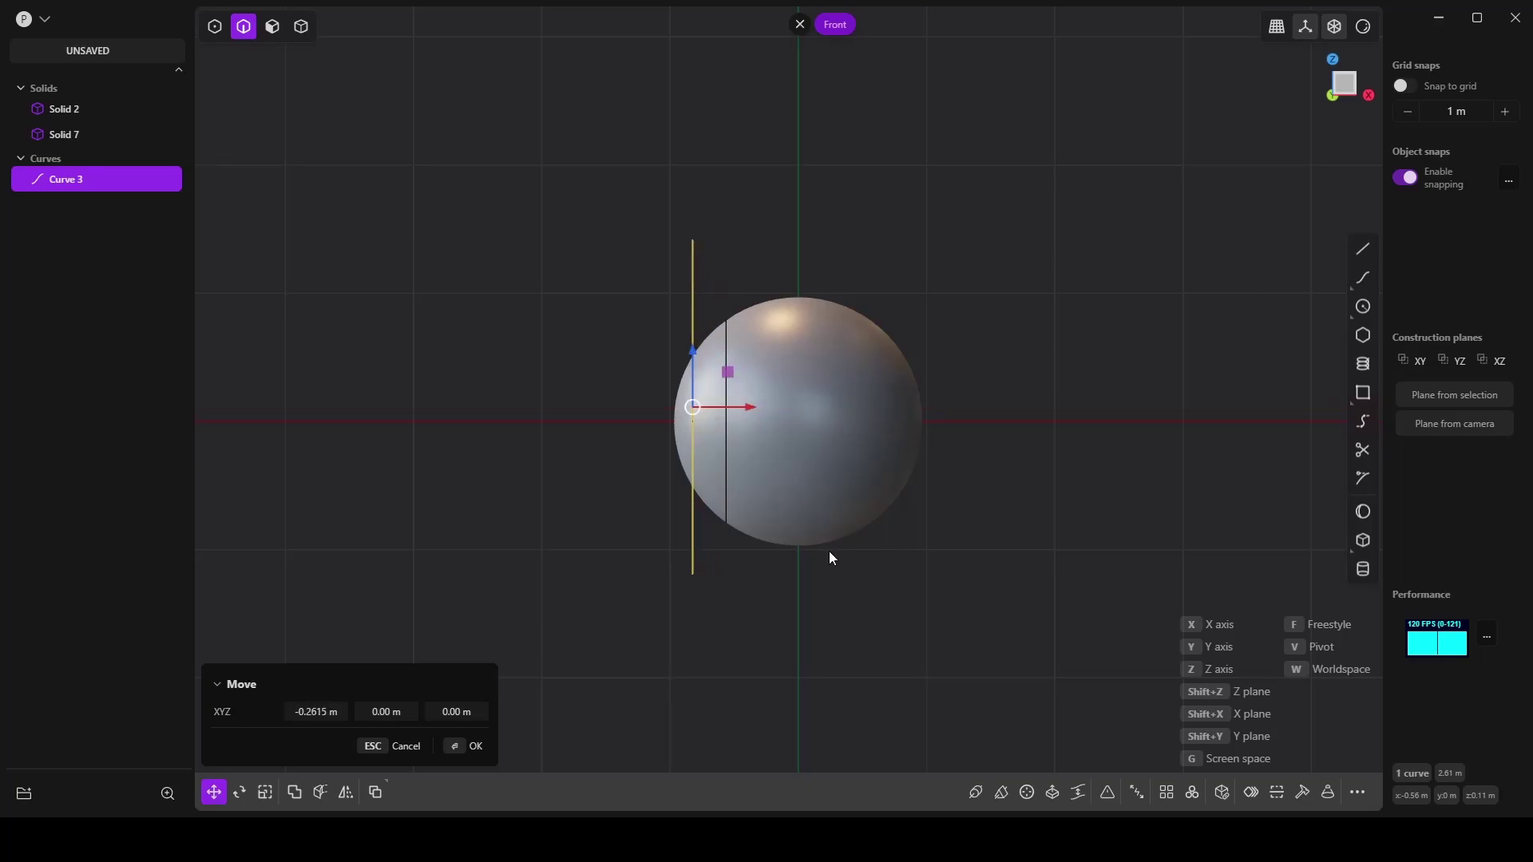
pyautogui.rightClick(829, 551)
pyautogui.press('c')
pyautogui.click(731, 440)
pyautogui.rightClick(707, 410)
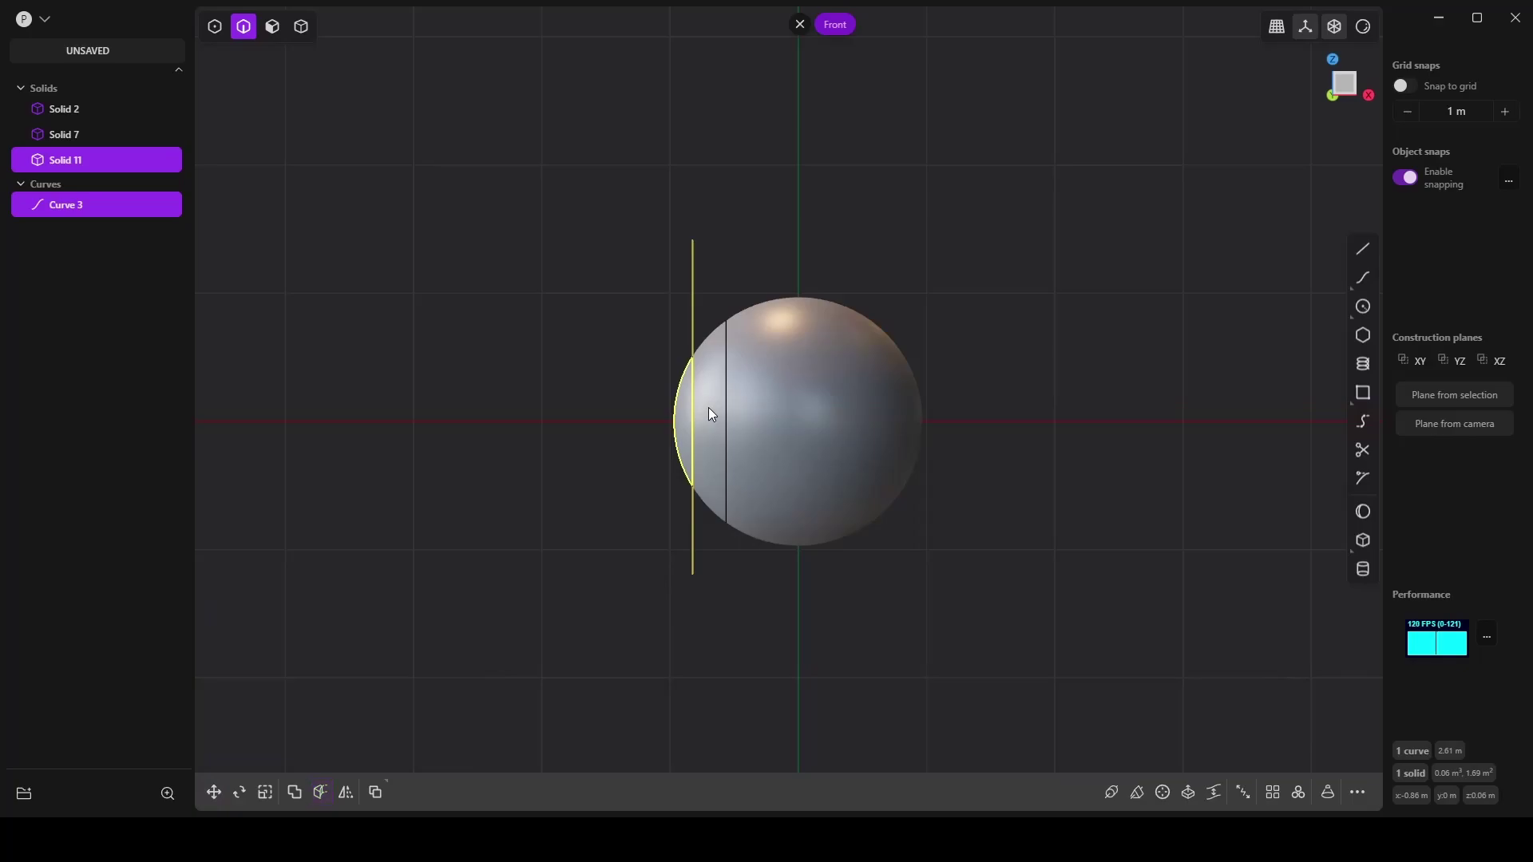
# Step: Delete the vertical cutting line
pyautogui.press('Escape')
pyautogui.click(70, 206)
pyautogui.press('Delete')
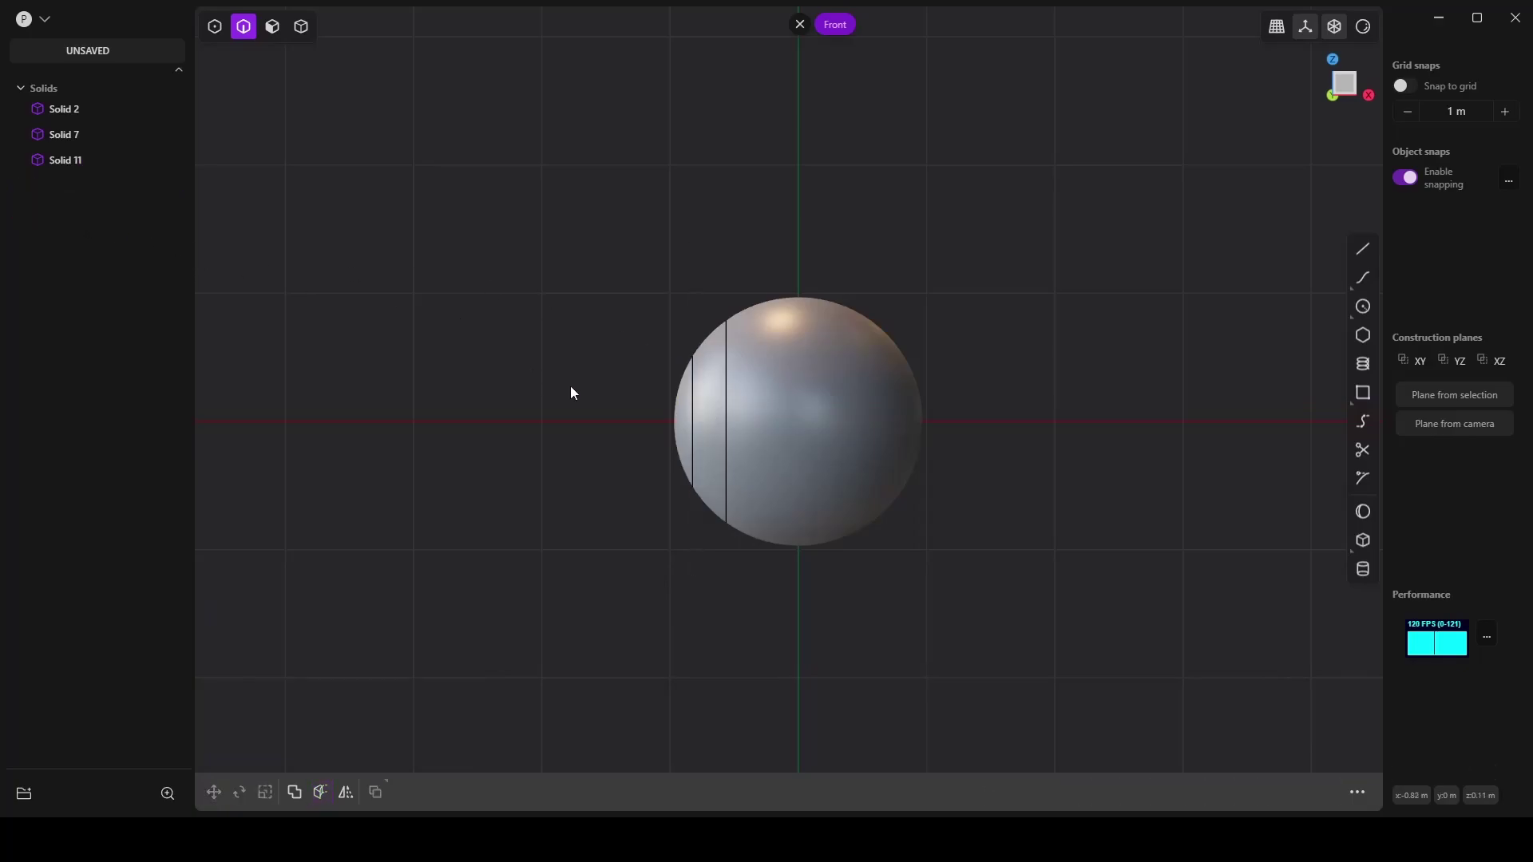
# Step: Isolate the outermost cap of the sliced sphere by hiding the other two solids
pyautogui.moveTo(722, 367); pyautogui.dragTo(881, 435, button='middle')
pyautogui.moveTo(569, 413); pyautogui.dragTo(751, 439, button='middle')
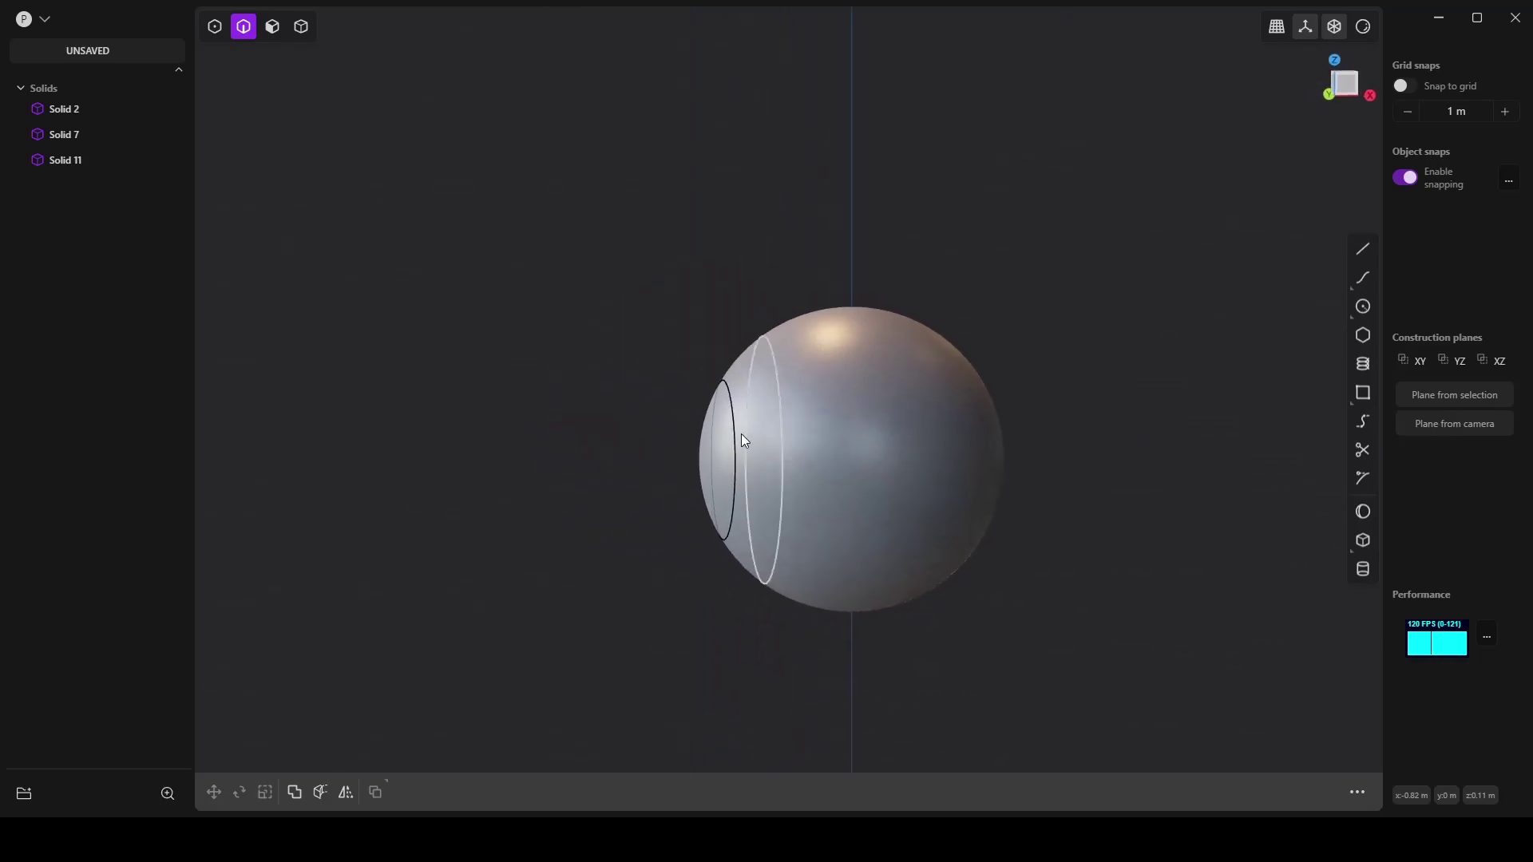
pyautogui.scroll(3, 743, 437)
pyautogui.click(711, 434)
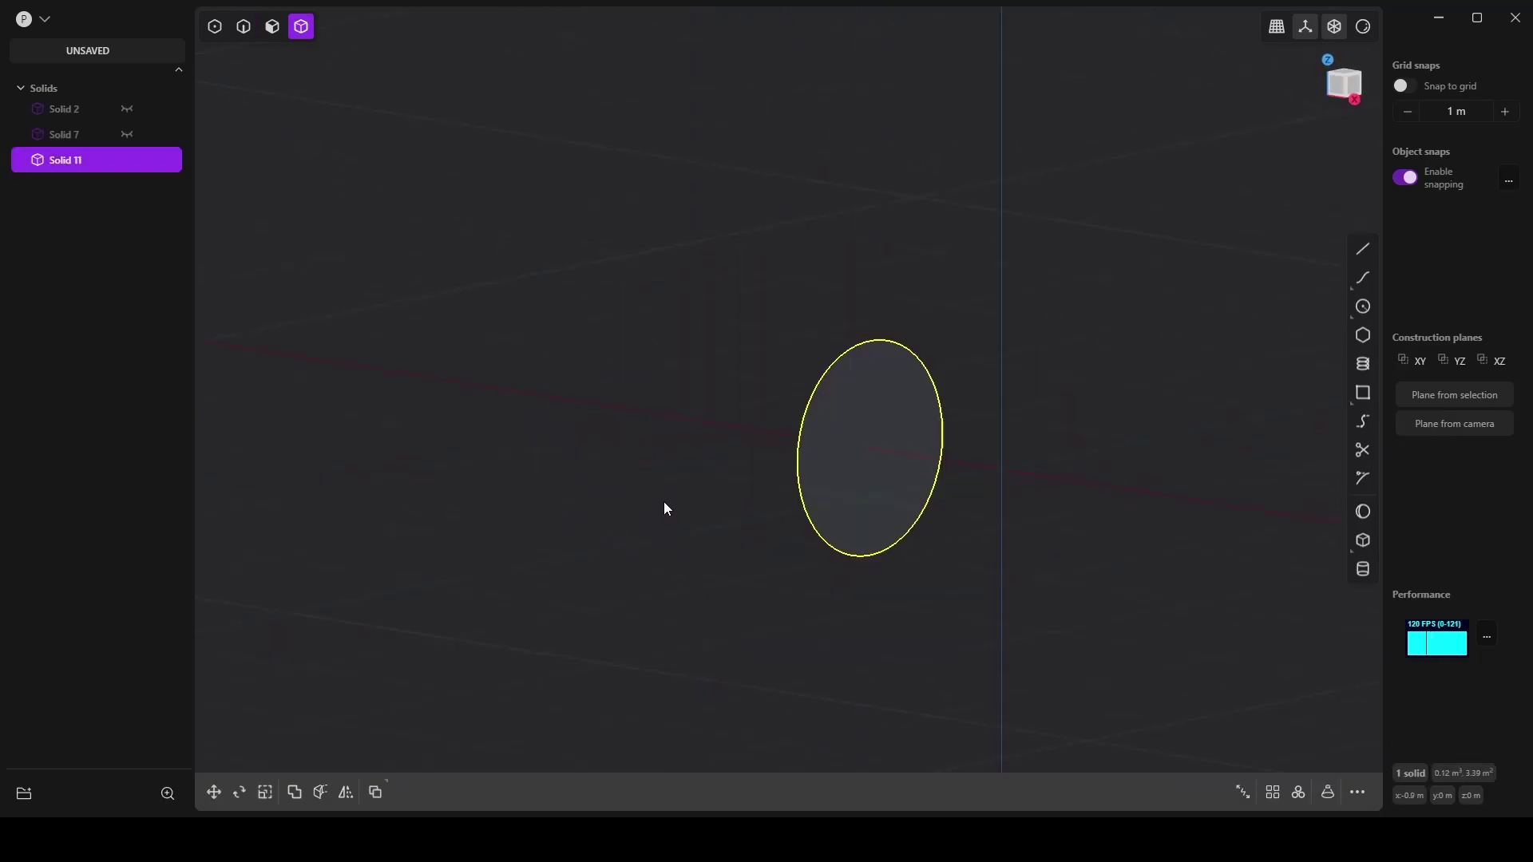
pyautogui.moveTo(664, 503); pyautogui.dragTo(814, 505, button='middle')
pyautogui.click(813, 504)
# Step: Duplicate the cap's curved outer face in place as a separate sheet
pyautogui.click(272, 26)
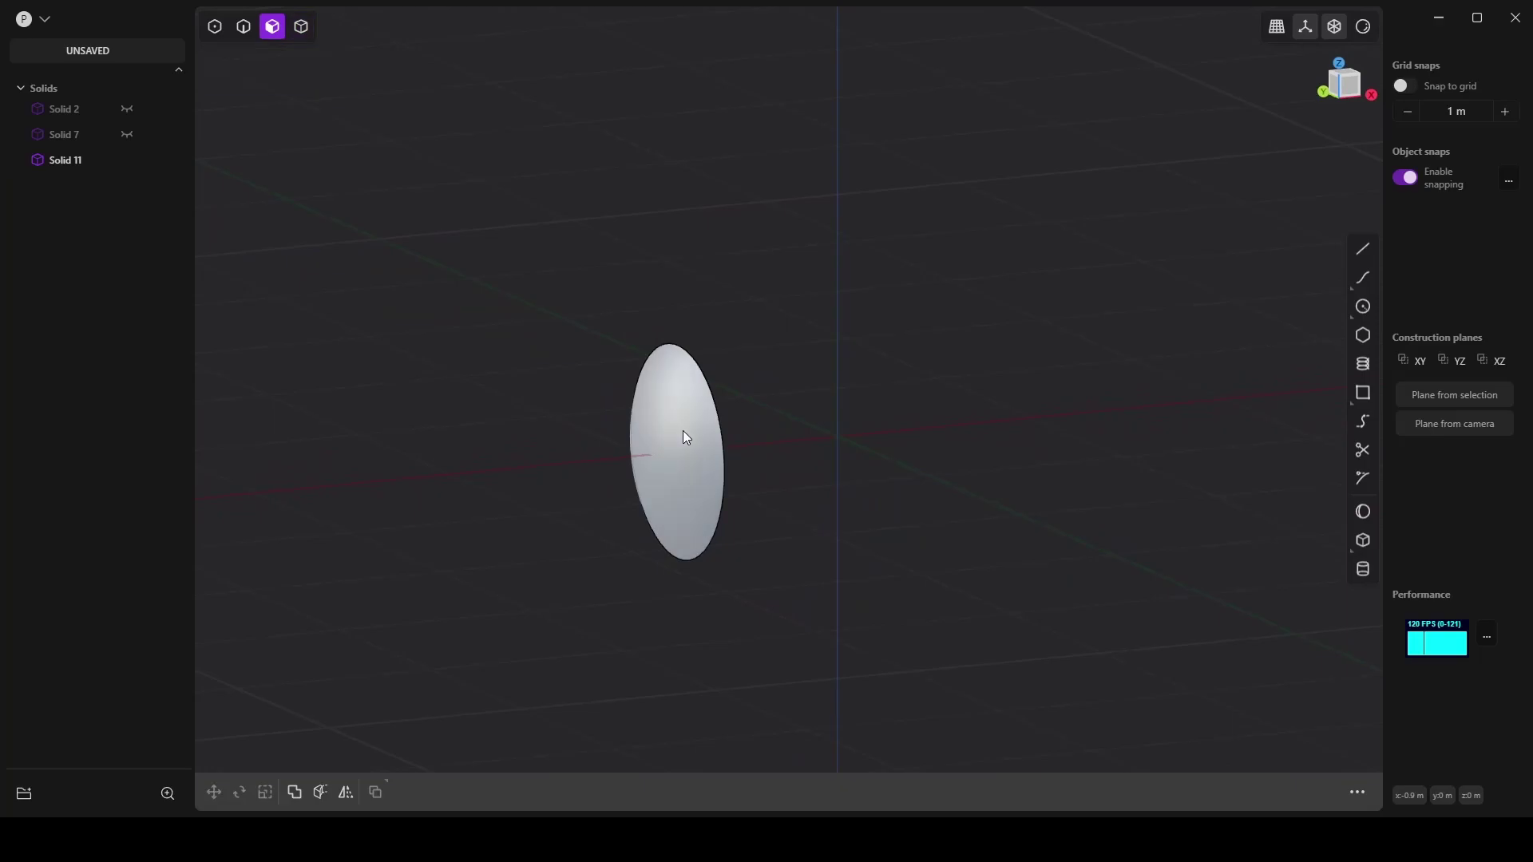
pyautogui.click(683, 429)
pyautogui.press('o')
pyautogui.hotkey('shift', 'd')
pyautogui.rightClick(830, 449)
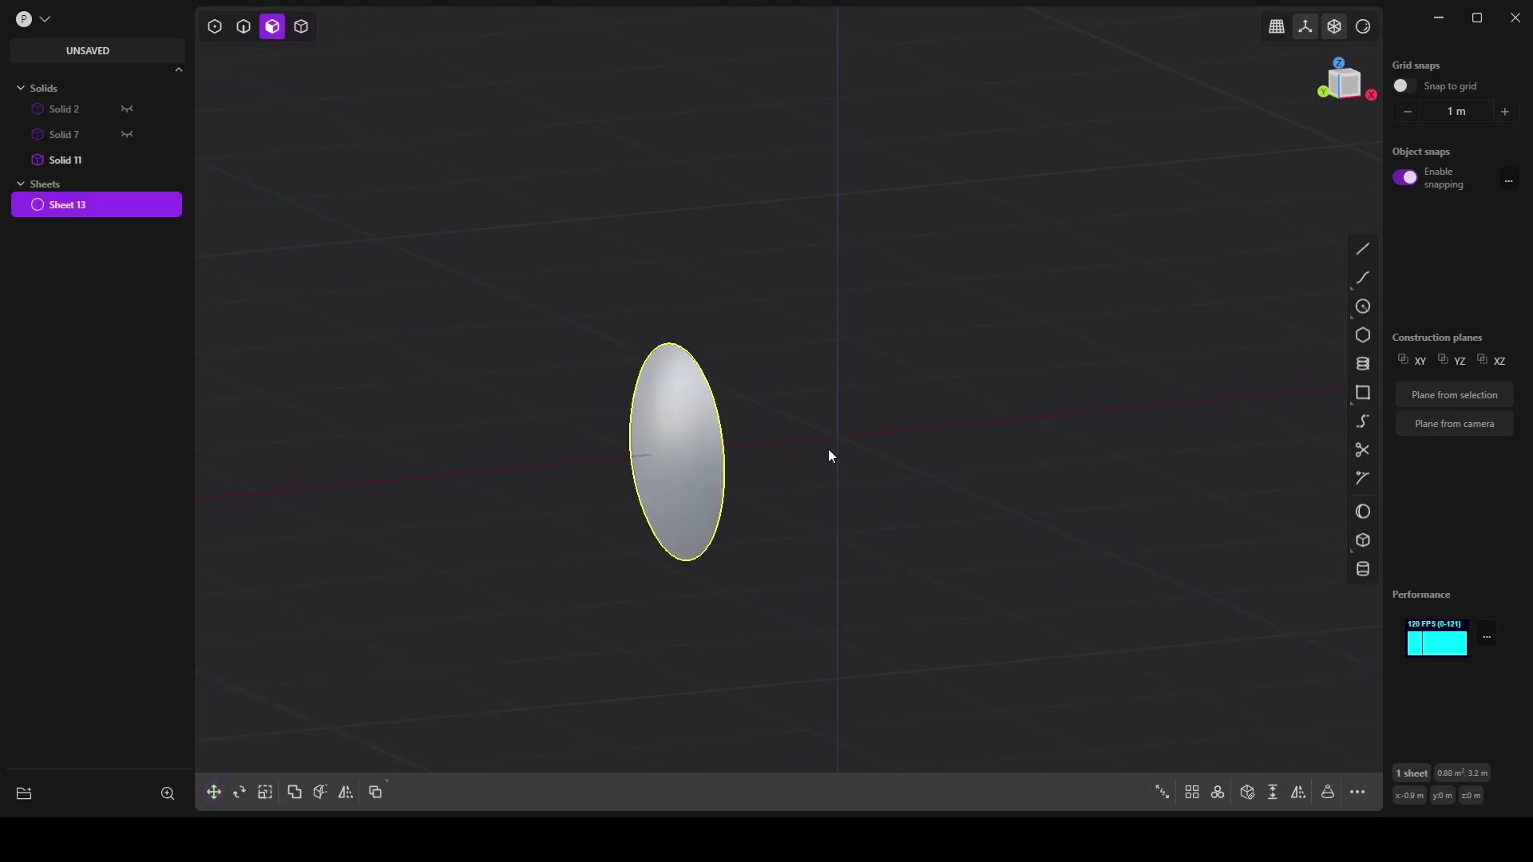
# Step: Delete the original cap solid, keeping only the duplicated sheet
pyautogui.click(827, 448)
pyautogui.click(85, 163)
pyautogui.press('Delete')
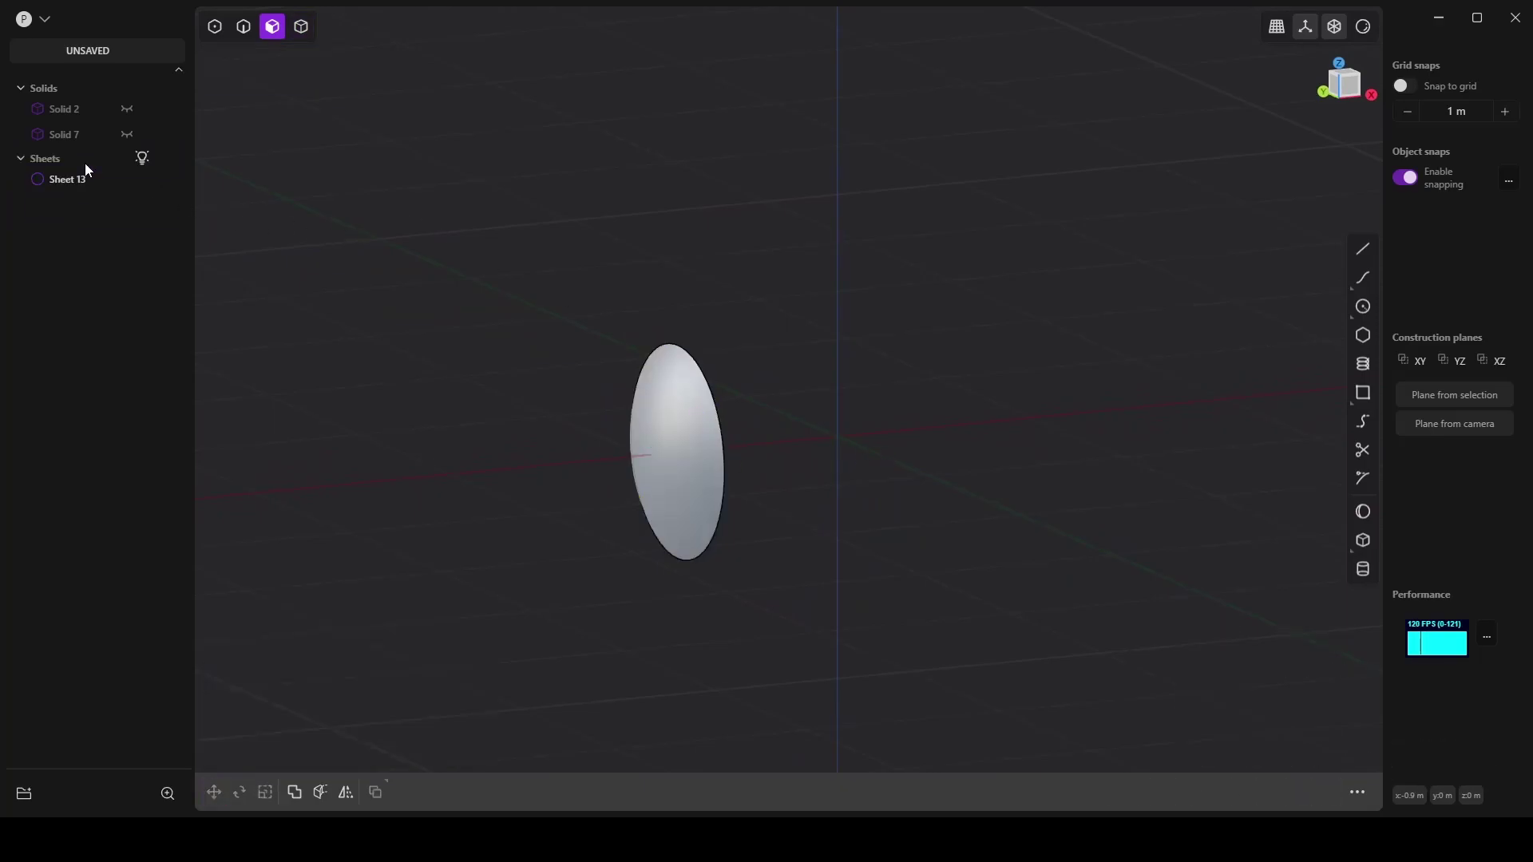
# Step: Thicken the curved sheet by about 0.016 m on one side
pyautogui.click(79, 180)
pyautogui.moveTo(843, 482); pyautogui.dragTo(770, 486, button='middle')
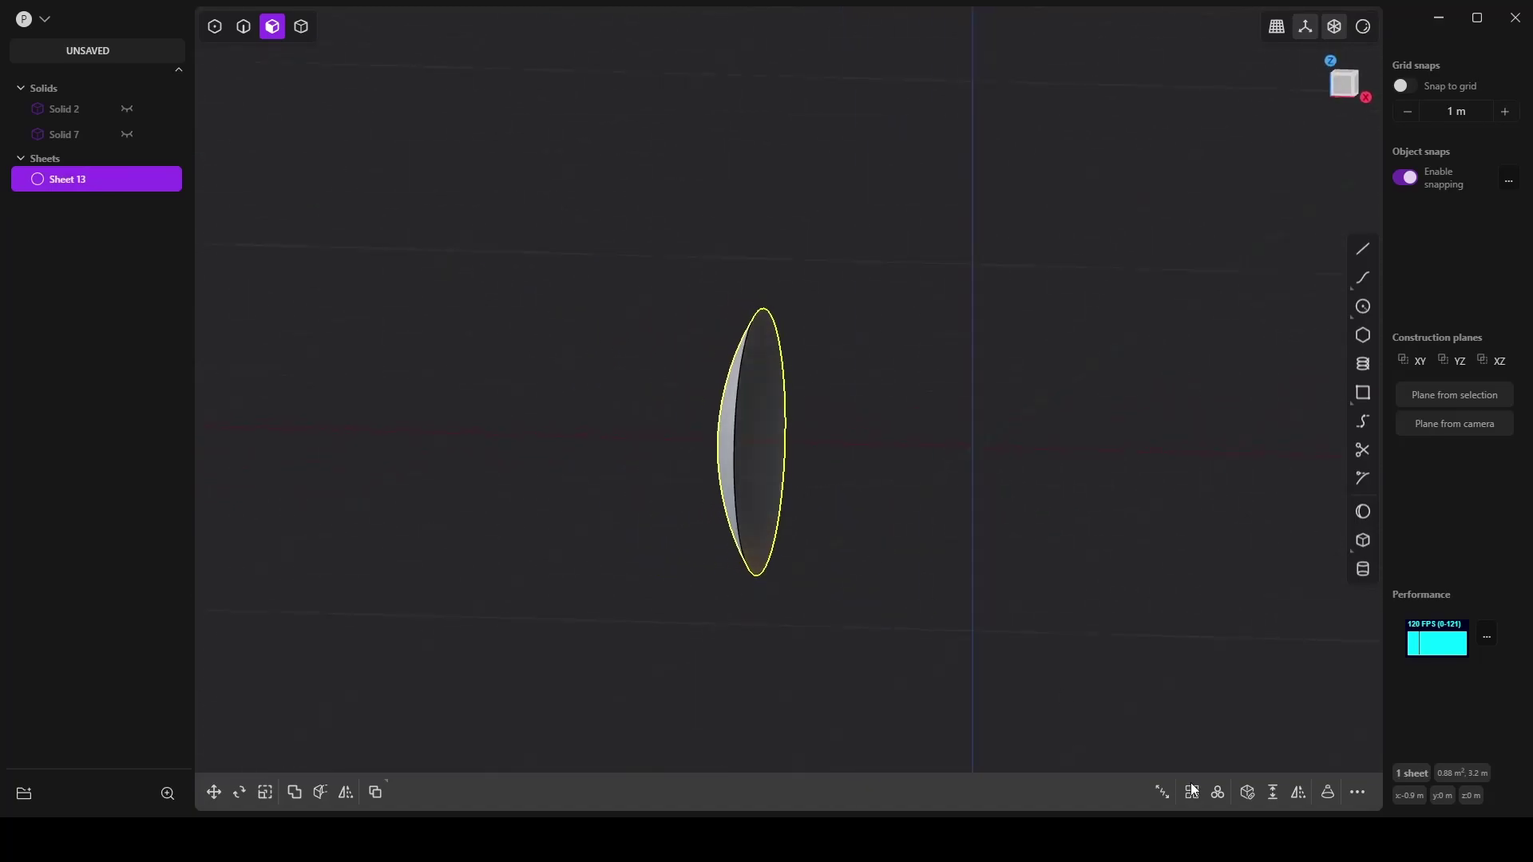
pyautogui.click(1272, 792)
pyautogui.moveTo(846, 517); pyautogui.dragTo(830, 510, button='middle')
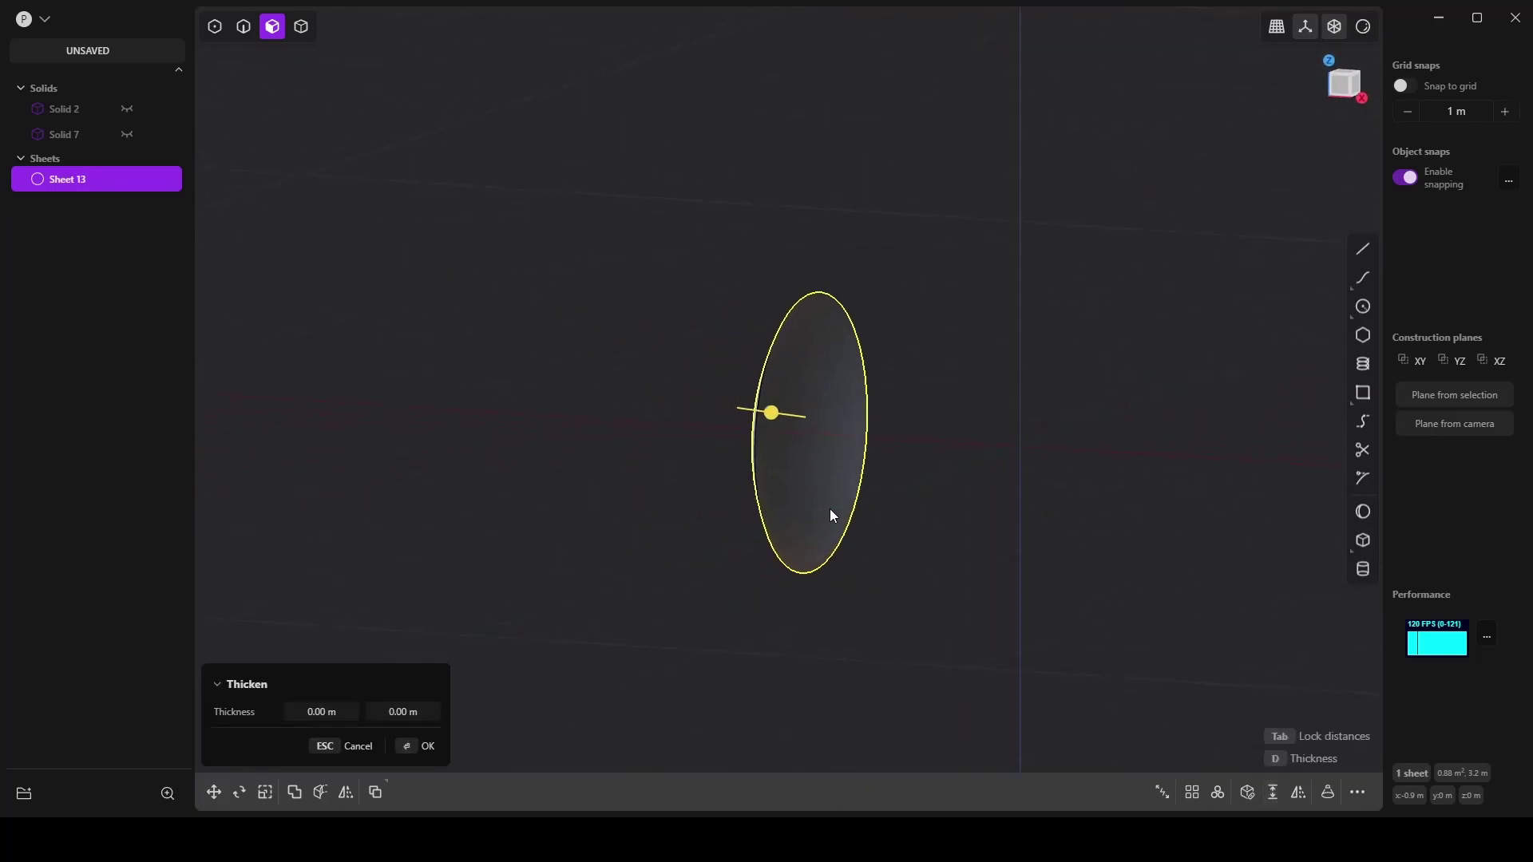
pyautogui.moveTo(771, 413); pyautogui.dragTo(769, 412)
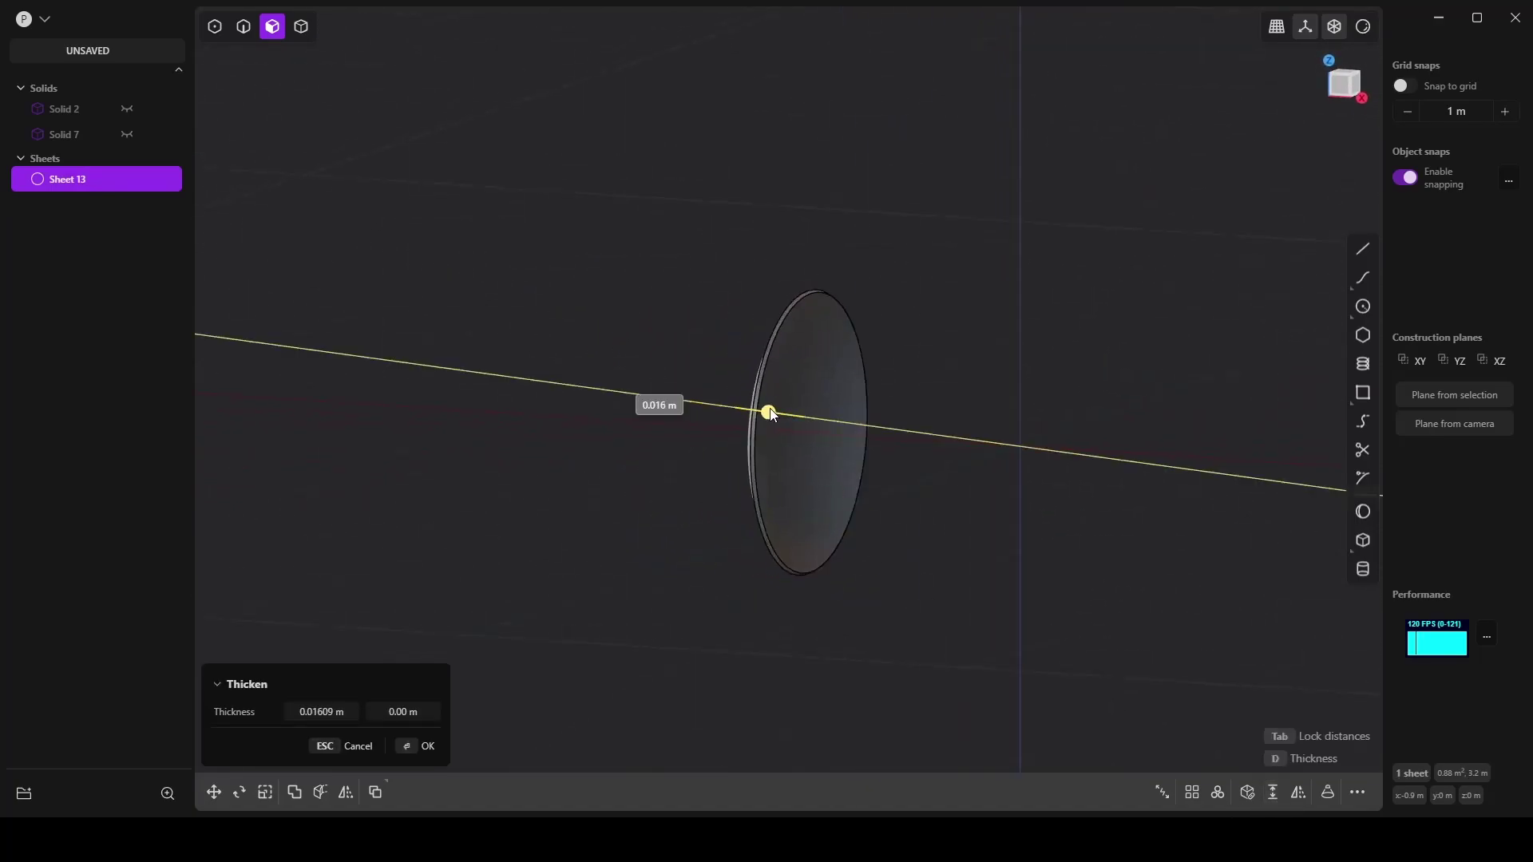
pyautogui.press('Return')
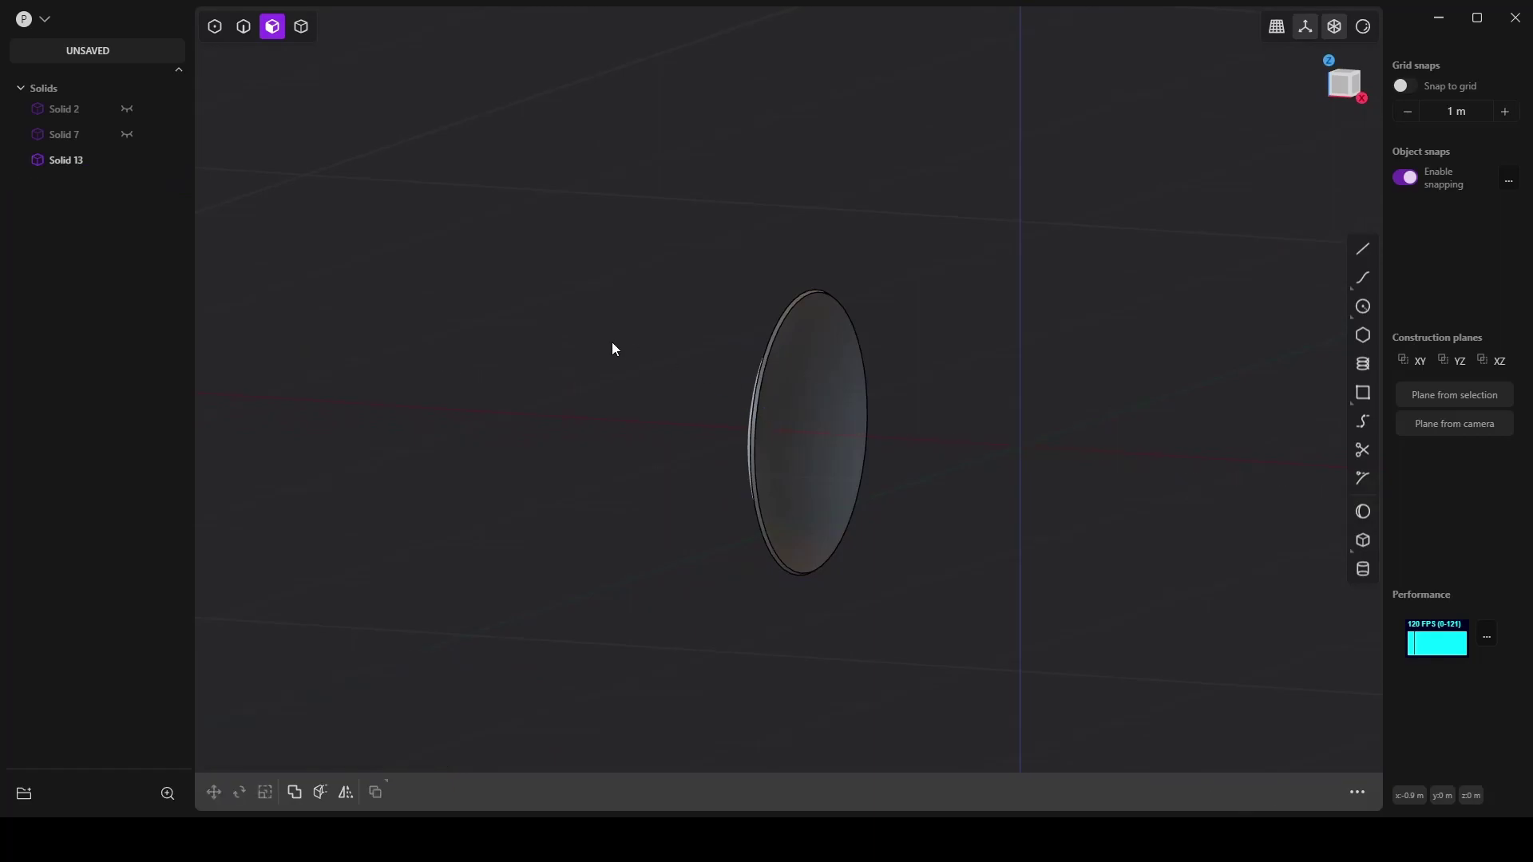
# Step: Fillet the rim edges of the thickened curved cap
pyautogui.moveTo(616, 380); pyautogui.dragTo(686, 375, button='middle')
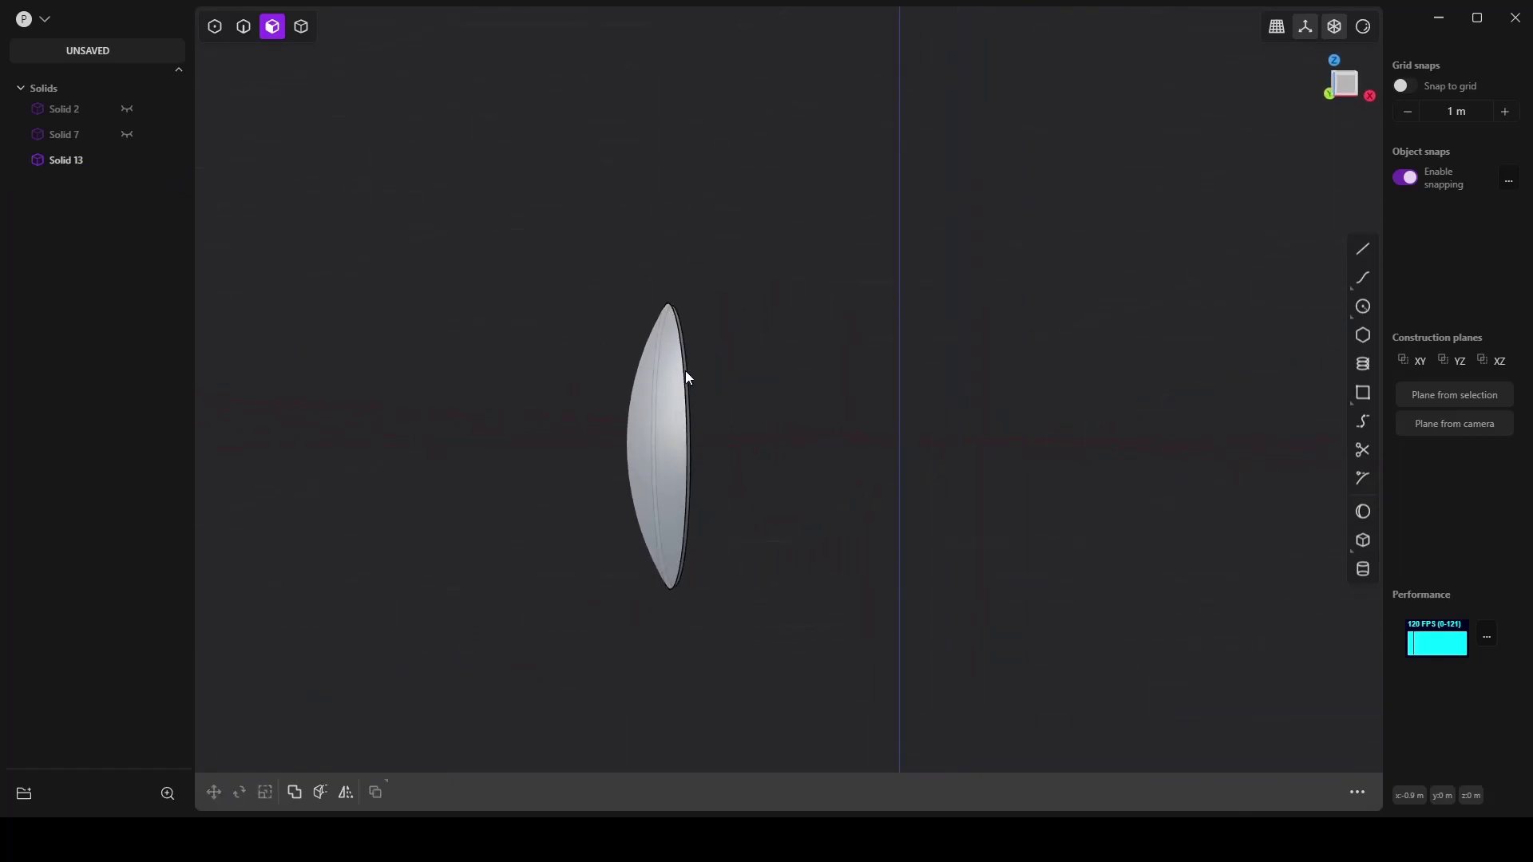
pyautogui.click(243, 26)
pyautogui.scroll(5, 667, 379)
pyautogui.scroll(5, 720, 382)
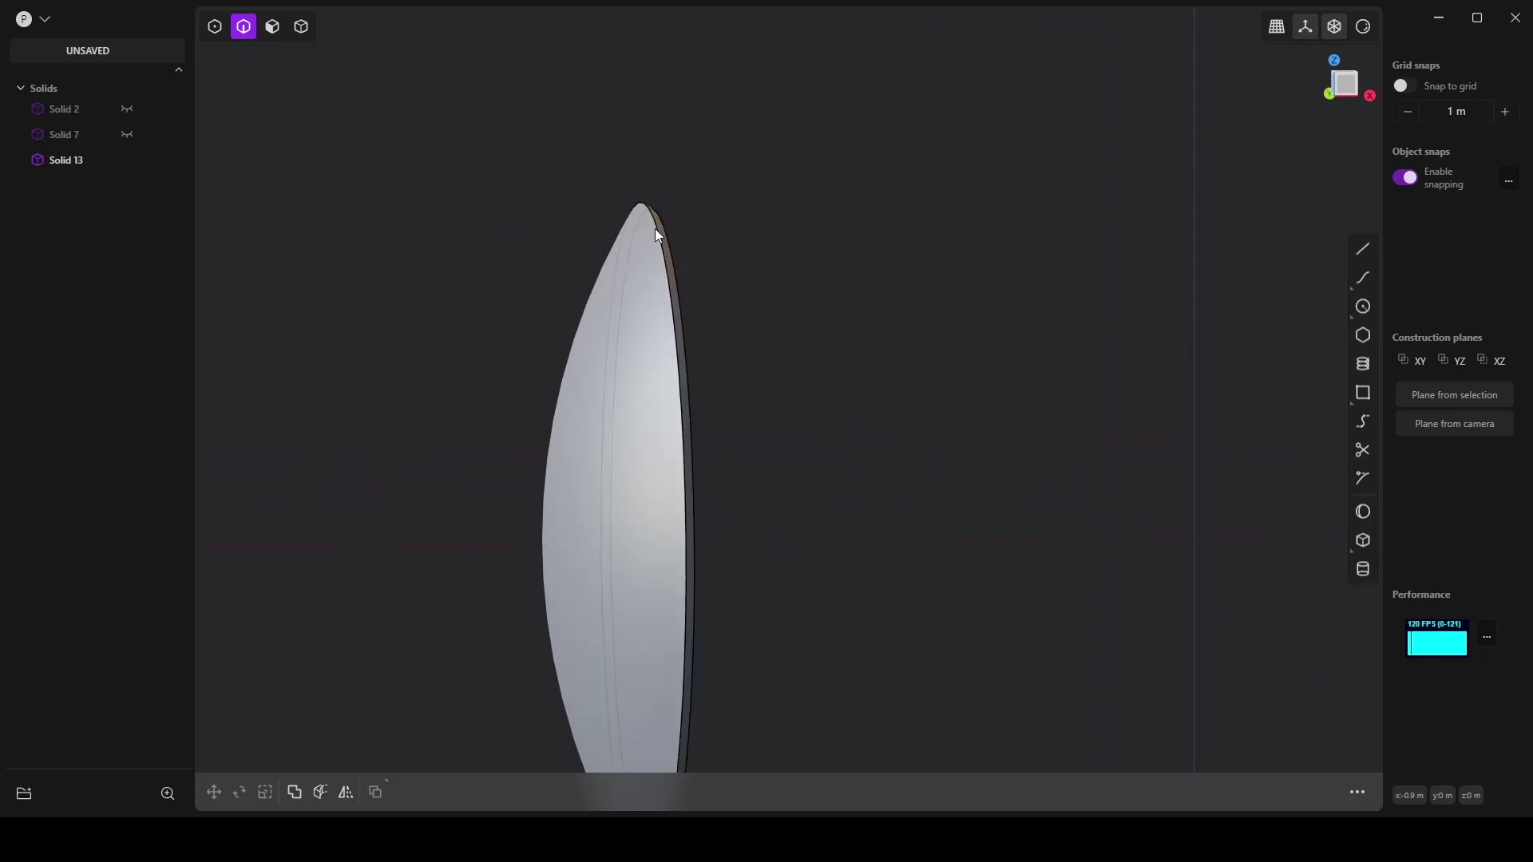
pyautogui.click(656, 229)
pyautogui.press('b')
pyautogui.scroll(2, 723, 339)
pyautogui.moveTo(723, 339); pyautogui.dragTo(702, 328, button='middle')
pyautogui.click(720, 316)
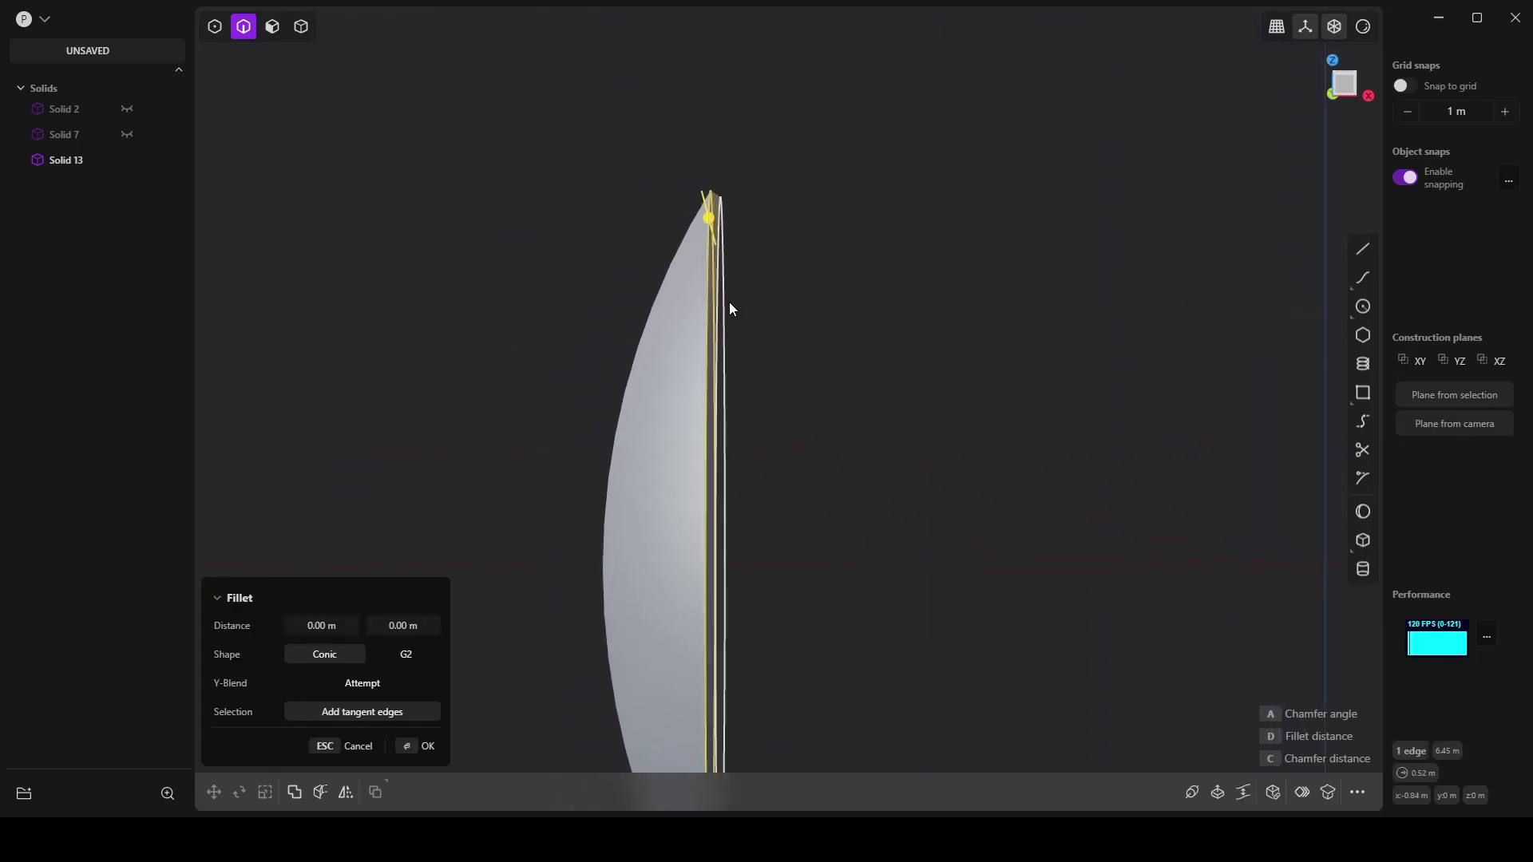
pyautogui.moveTo(724, 305); pyautogui.dragTo(730, 307)
pyautogui.rightClick(887, 372)
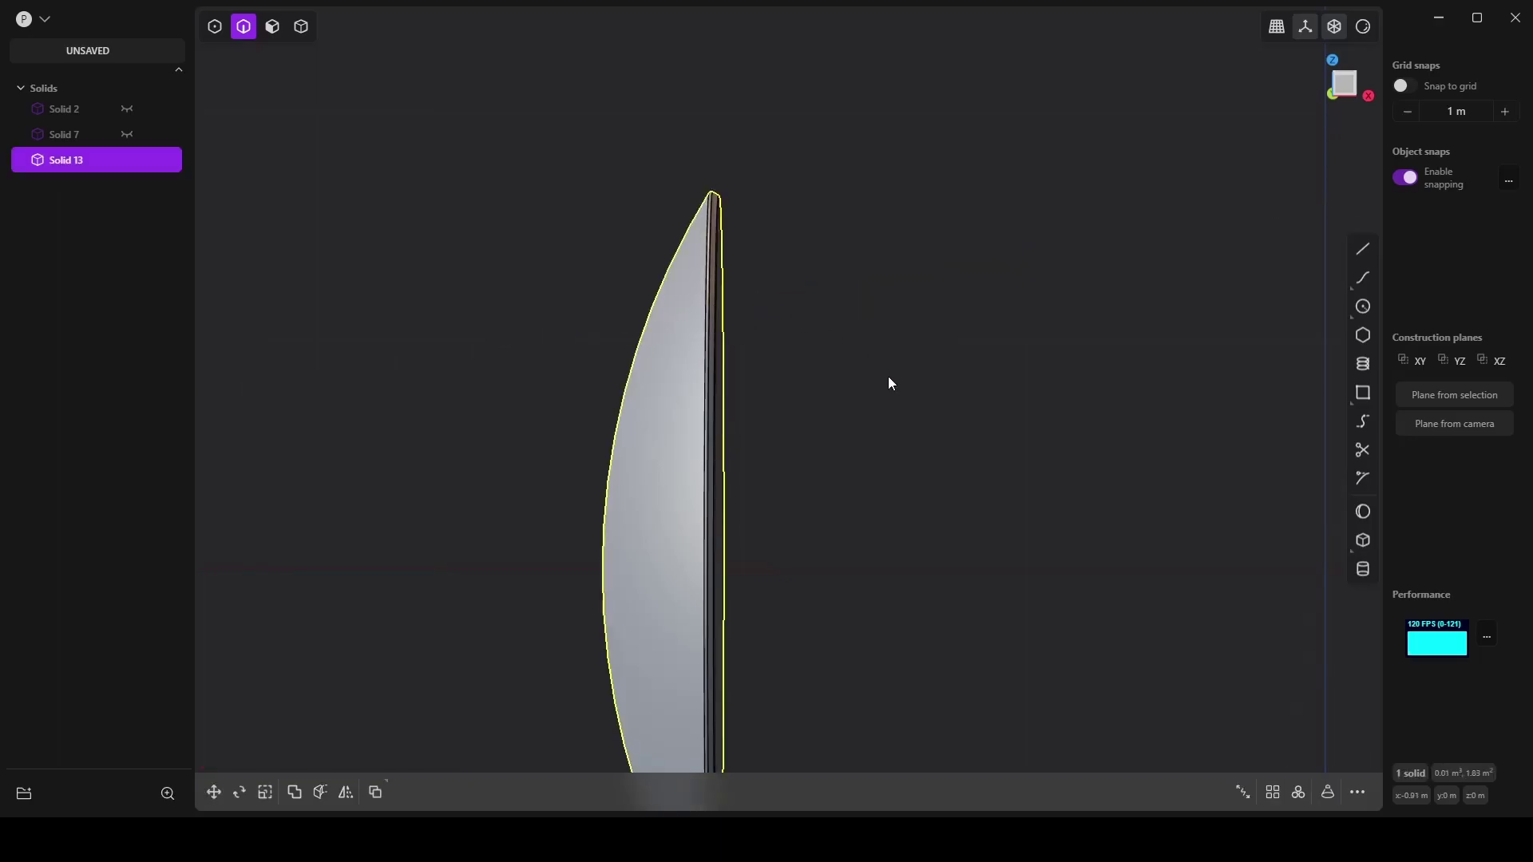
# Step: Unhide the sphere body and the middle slice alongside the thin cap
pyautogui.click(827, 442)
pyautogui.moveTo(787, 445); pyautogui.dragTo(827, 436, button='middle')
pyautogui.scroll(-4, 827, 436)
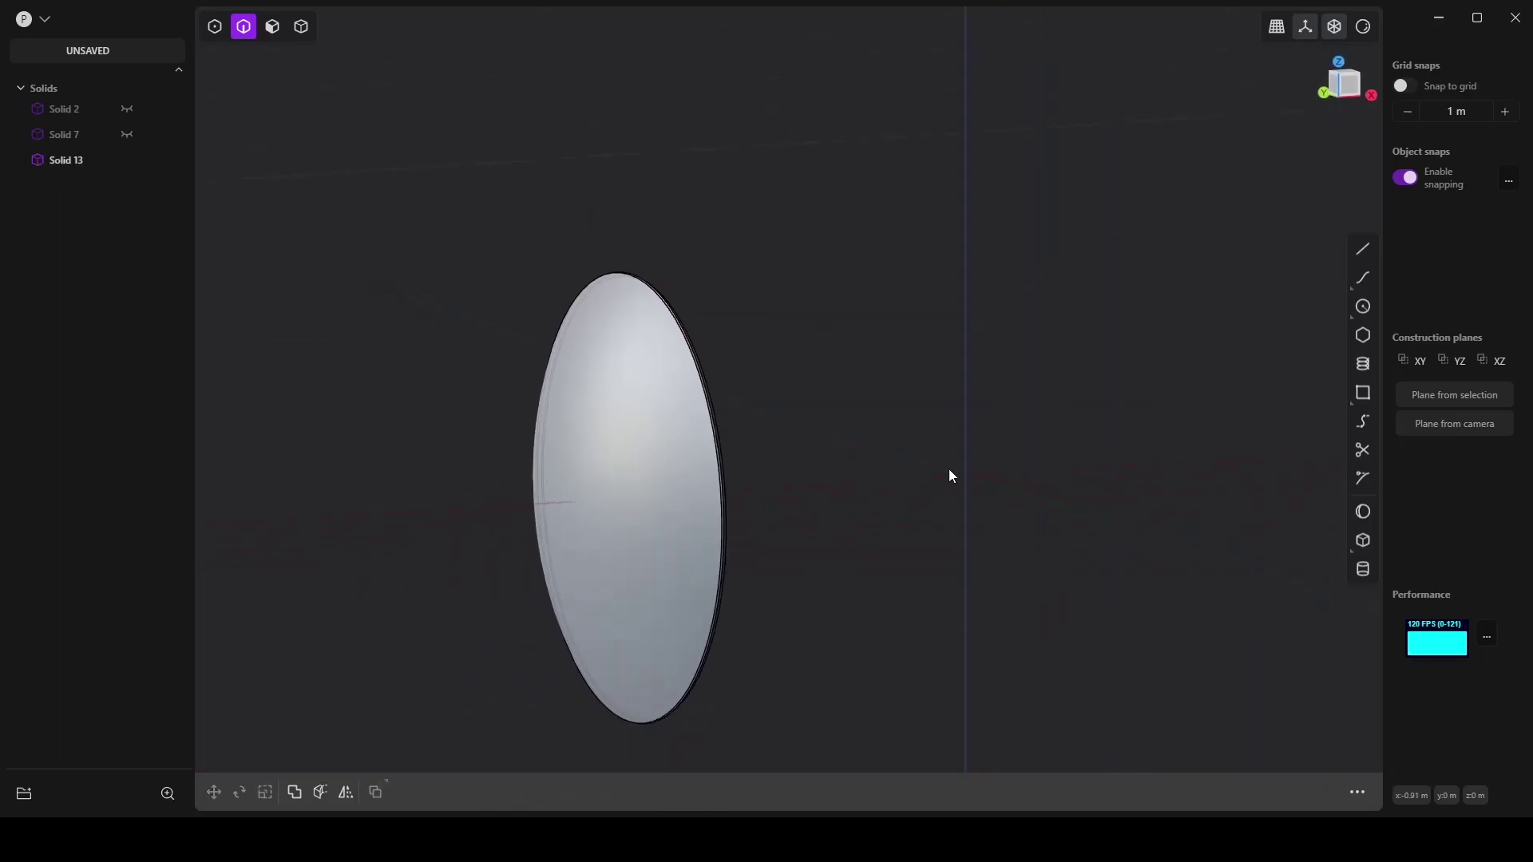
pyautogui.hotkey('alt', 'h')
pyautogui.scroll(-3, 909, 459)
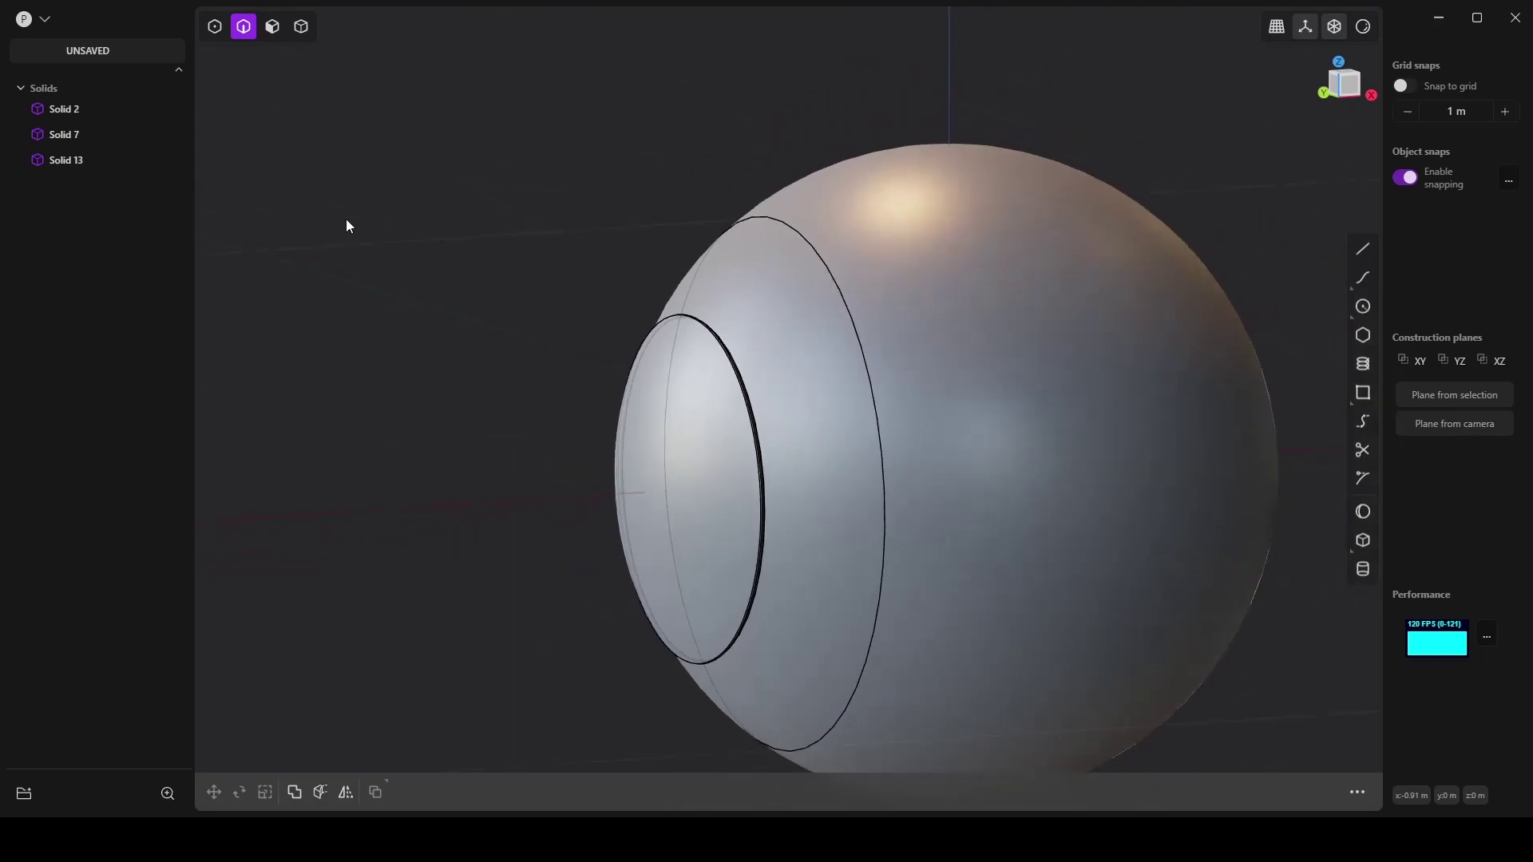
# Step: Hide the thin cap and select the spherical band face around the flat circular face
pyautogui.click(73, 157)
pyautogui.click(127, 161)
pyautogui.moveTo(546, 397); pyautogui.dragTo(627, 414, button='middle')
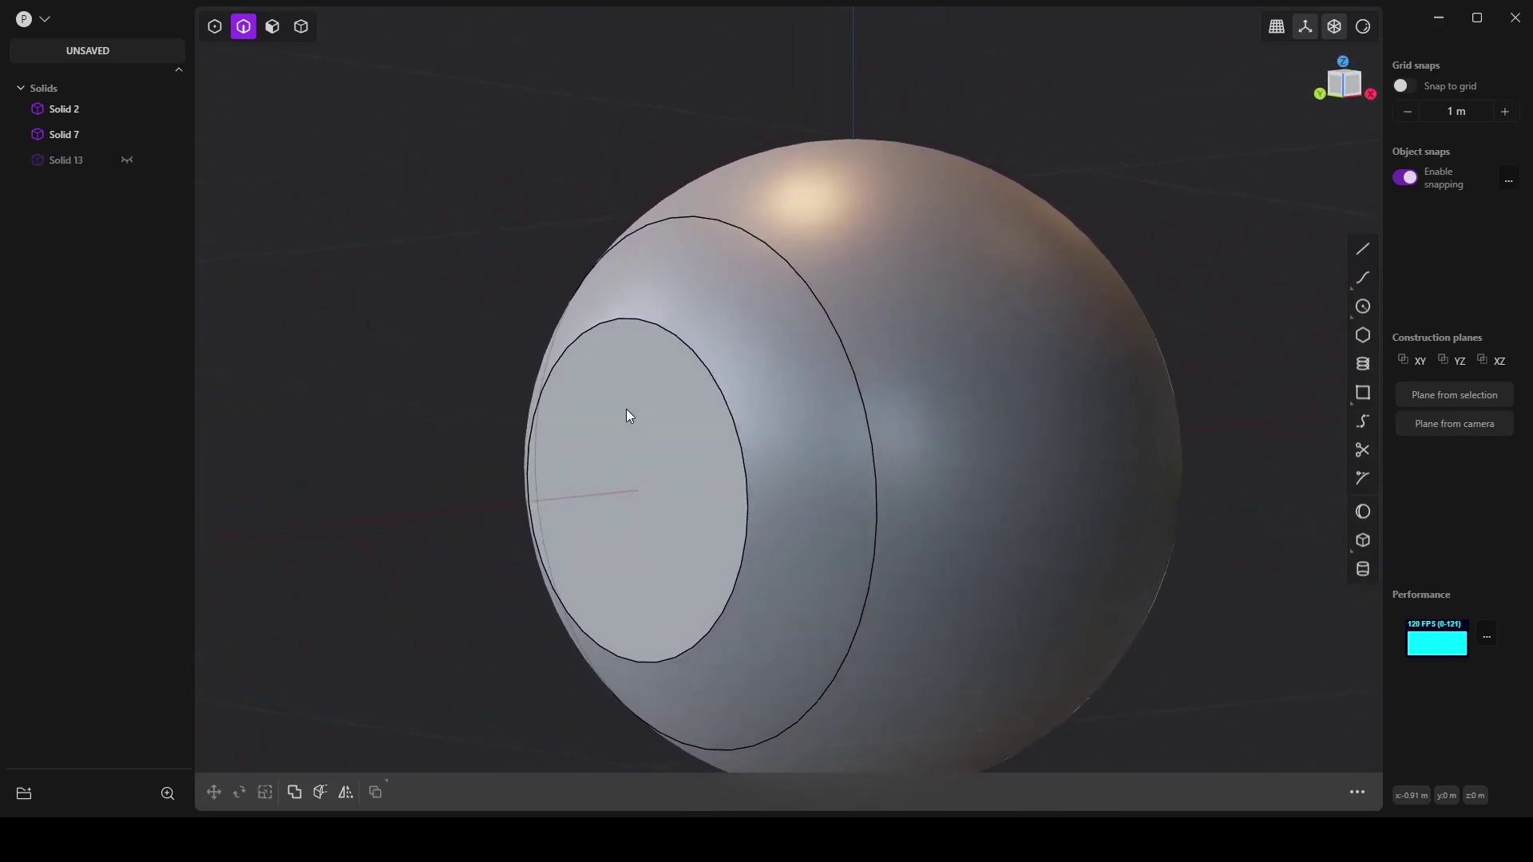
pyautogui.press('3')
pyautogui.click(753, 354)
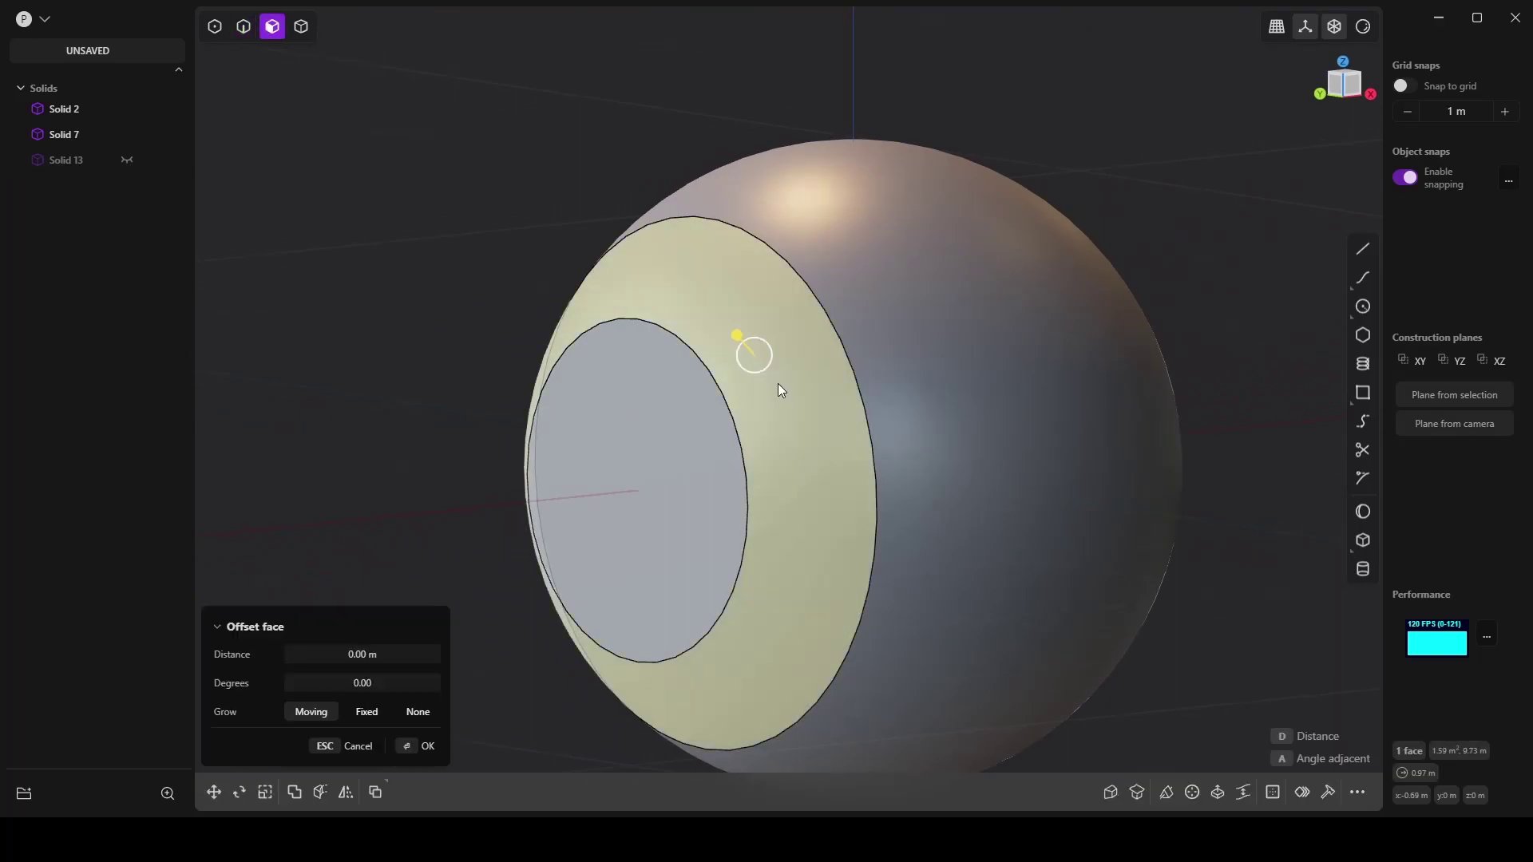
pyautogui.hotkey('ctrl', 'r')
pyautogui.press('Tab')
pyautogui.press('Escape')
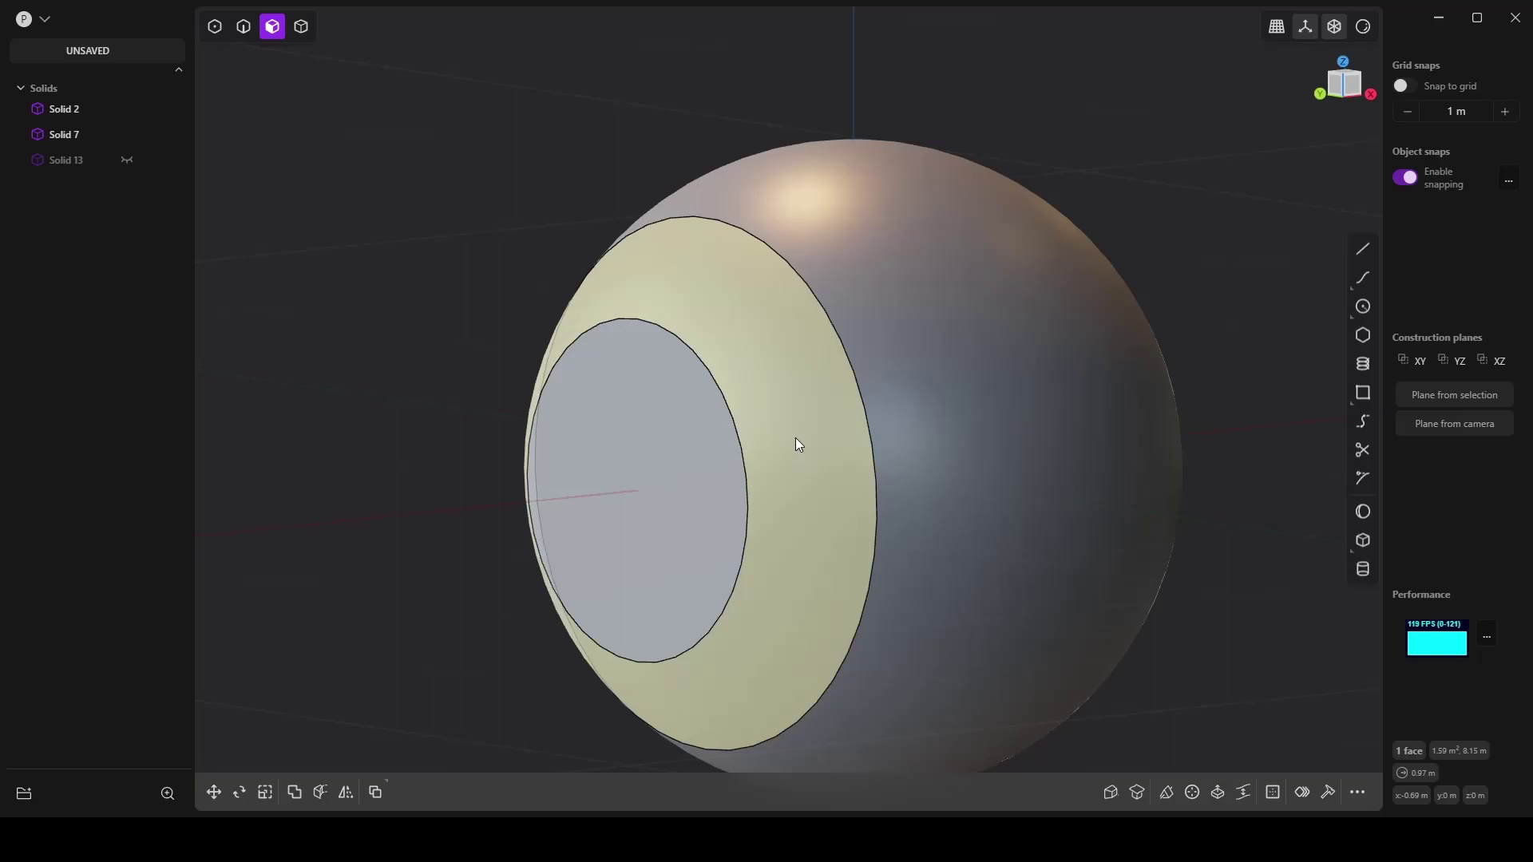
# Step: Offset both boundary edges of the spherical band inward by about 0.103 m to imprint two rings
pyautogui.press('o')
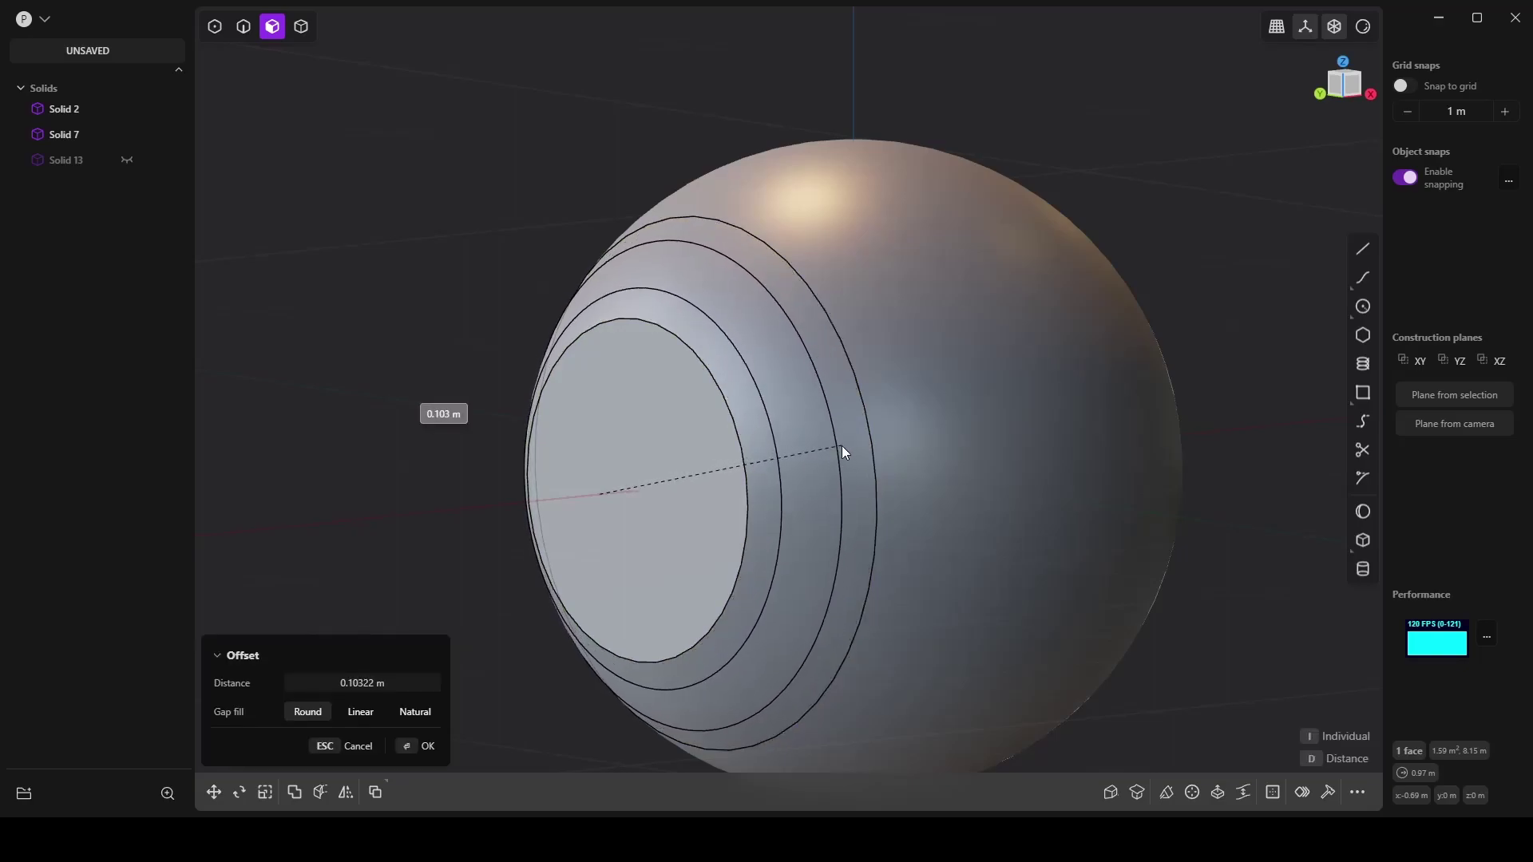
pyautogui.click(841, 445)
pyautogui.rightClick(841, 445)
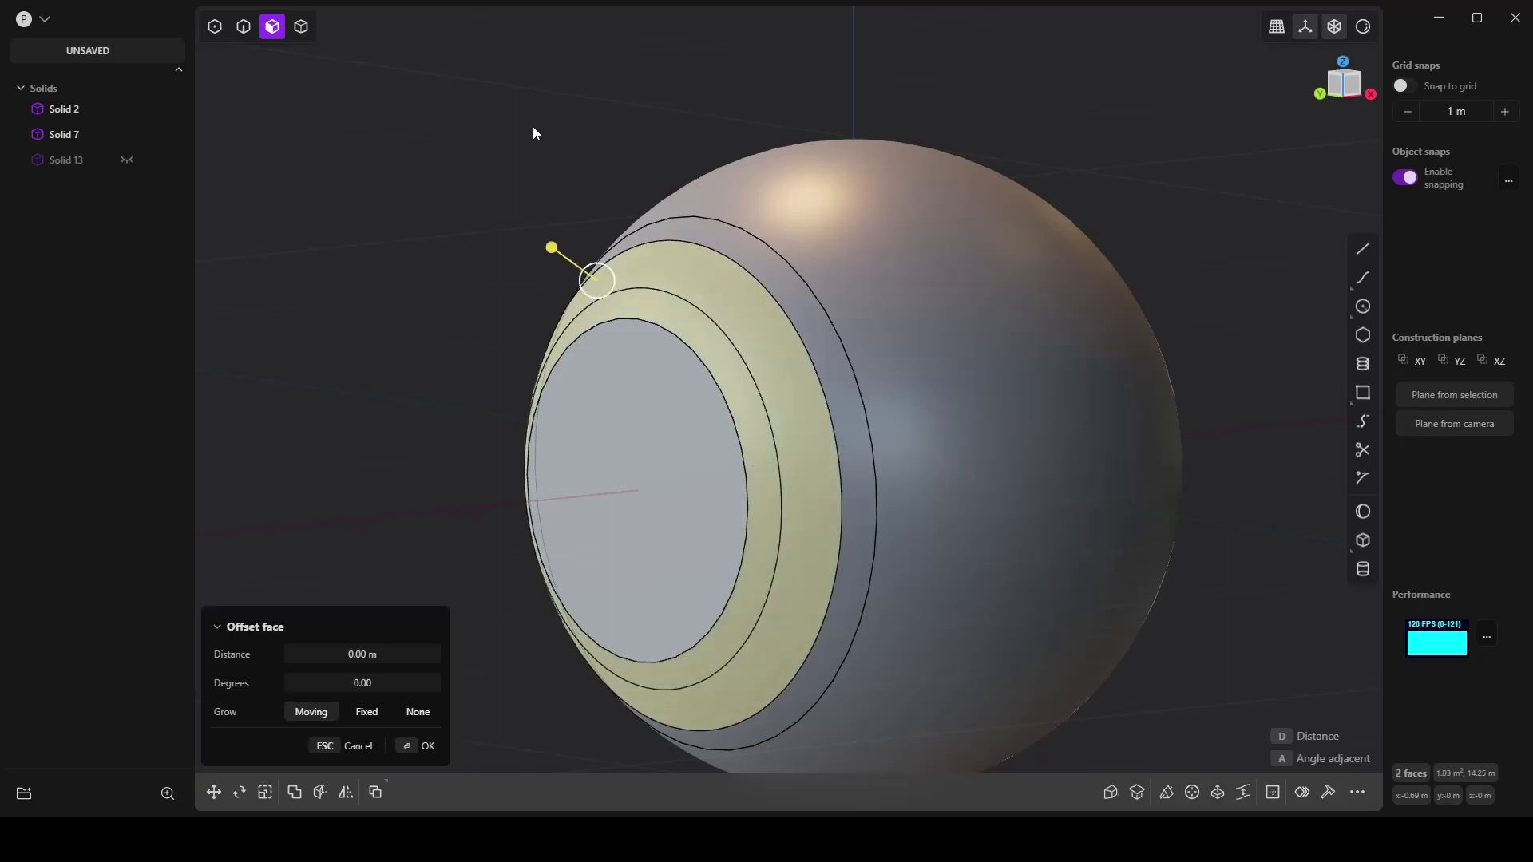
# Step: Duplicate the larger imprinted ring edge in place as a separate curve
pyautogui.click(242, 31)
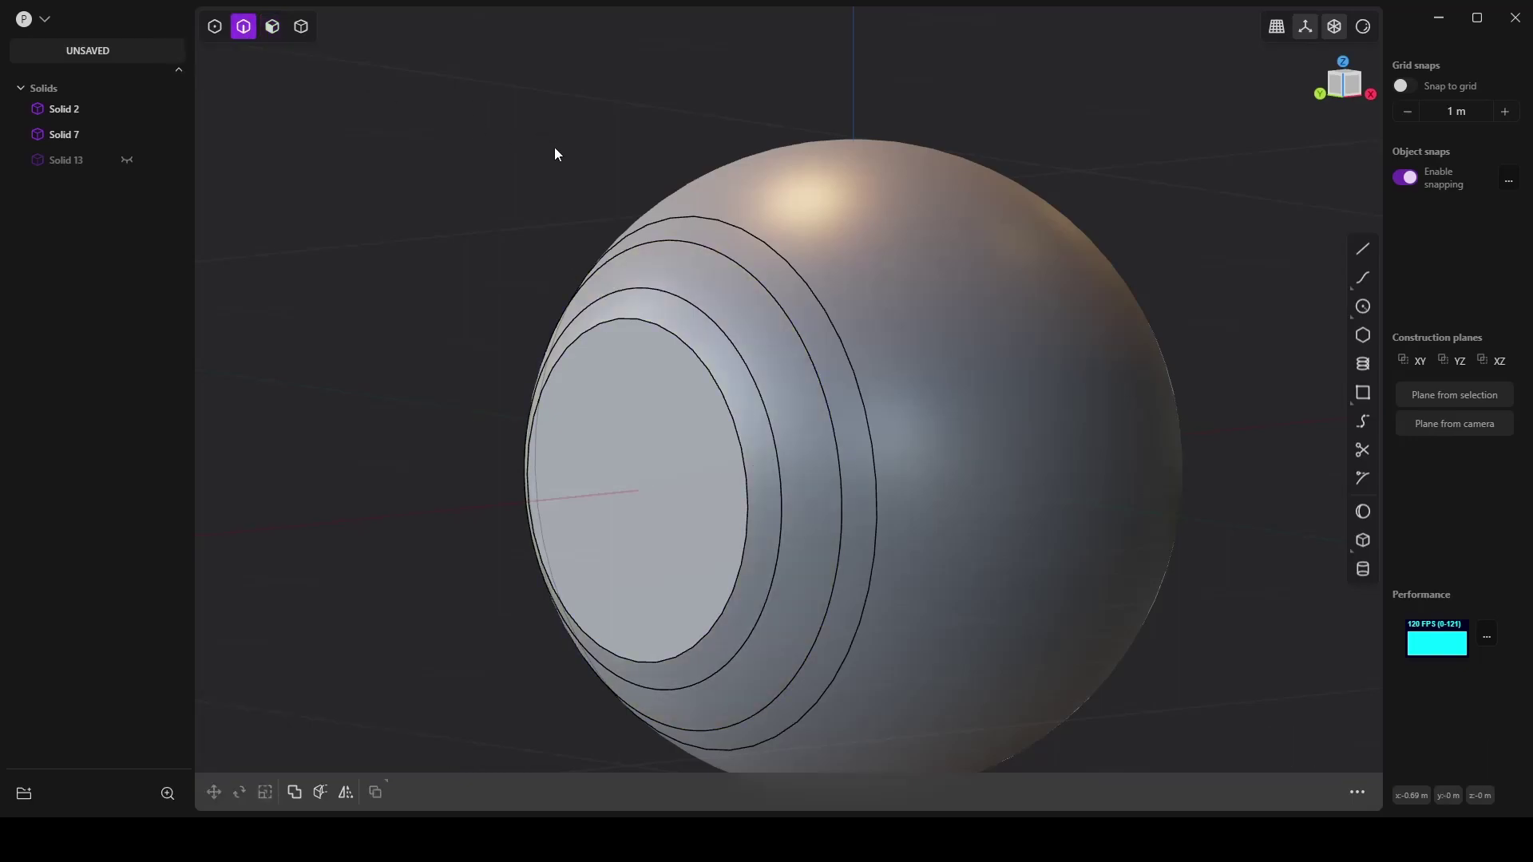
pyautogui.click(744, 278)
pyautogui.press('b')
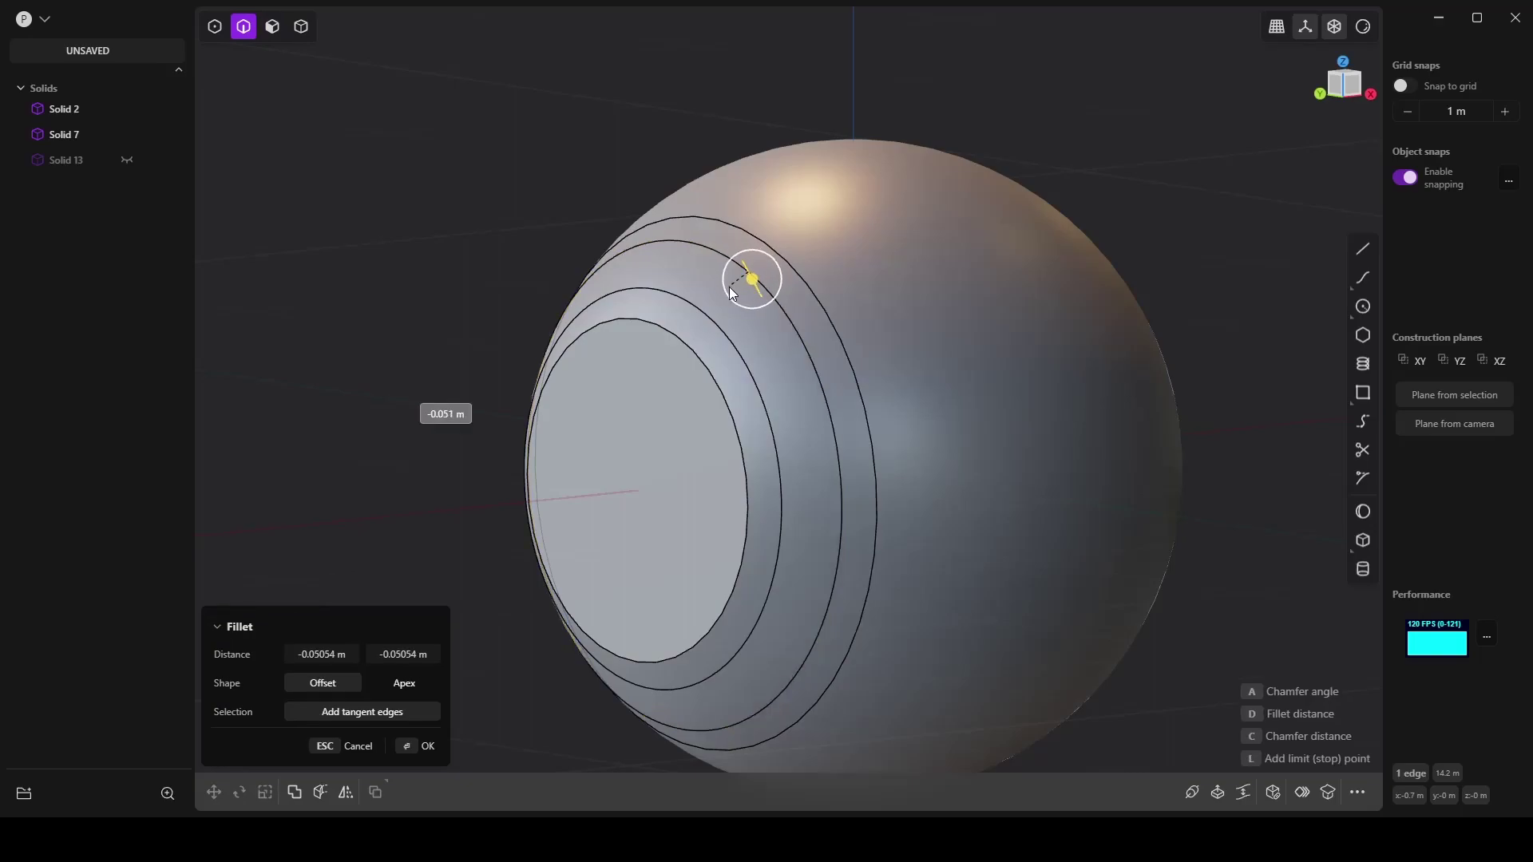
pyautogui.press('Escape')
pyautogui.hotkey('shift', 'd')
pyautogui.rightClick(894, 358)
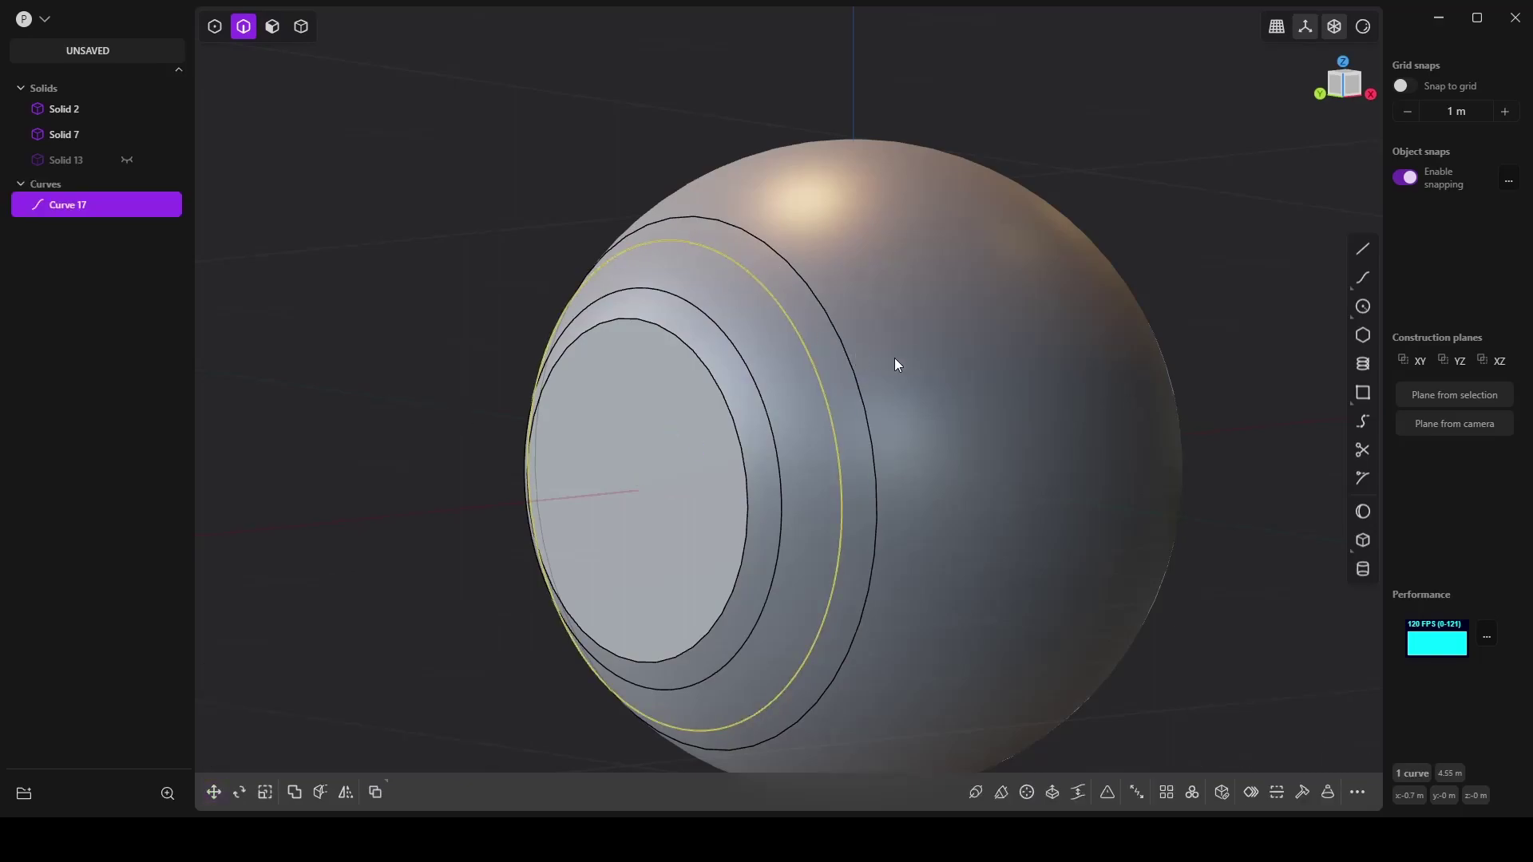
# Step: Cut the middle slice with the duplicated ring curve
pyautogui.press('c')
pyautogui.click(754, 335)
pyautogui.press('Return')
pyautogui.moveTo(754, 335); pyautogui.dragTo(888, 349, button='middle')
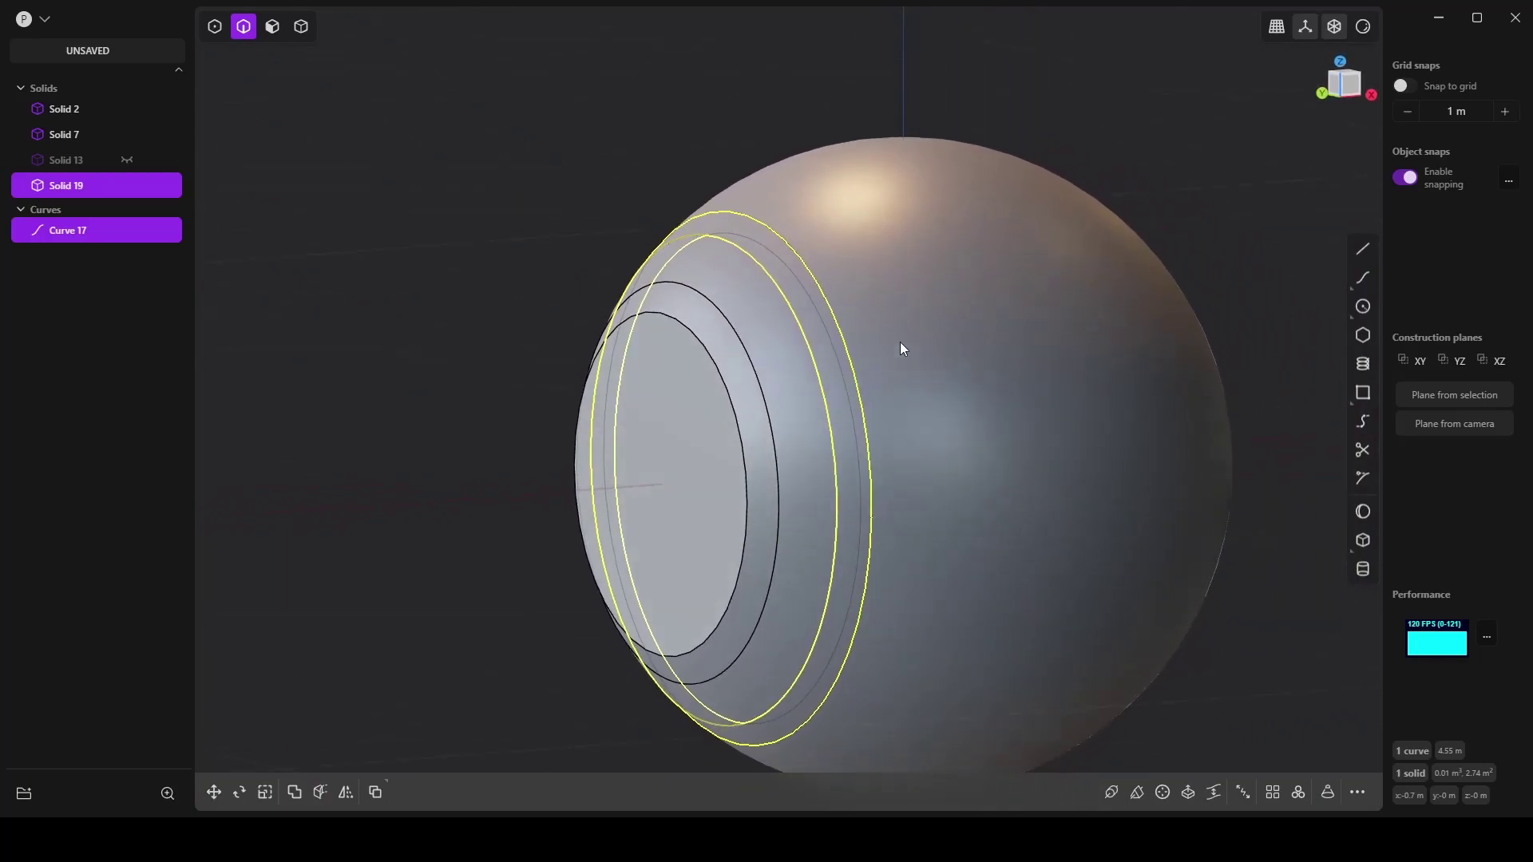
# Step: Try deleting the inner part of the cut slice and undo the deletion
pyautogui.press('Escape')
pyautogui.click(300, 30)
pyautogui.click(742, 291)
pyautogui.press('Delete')
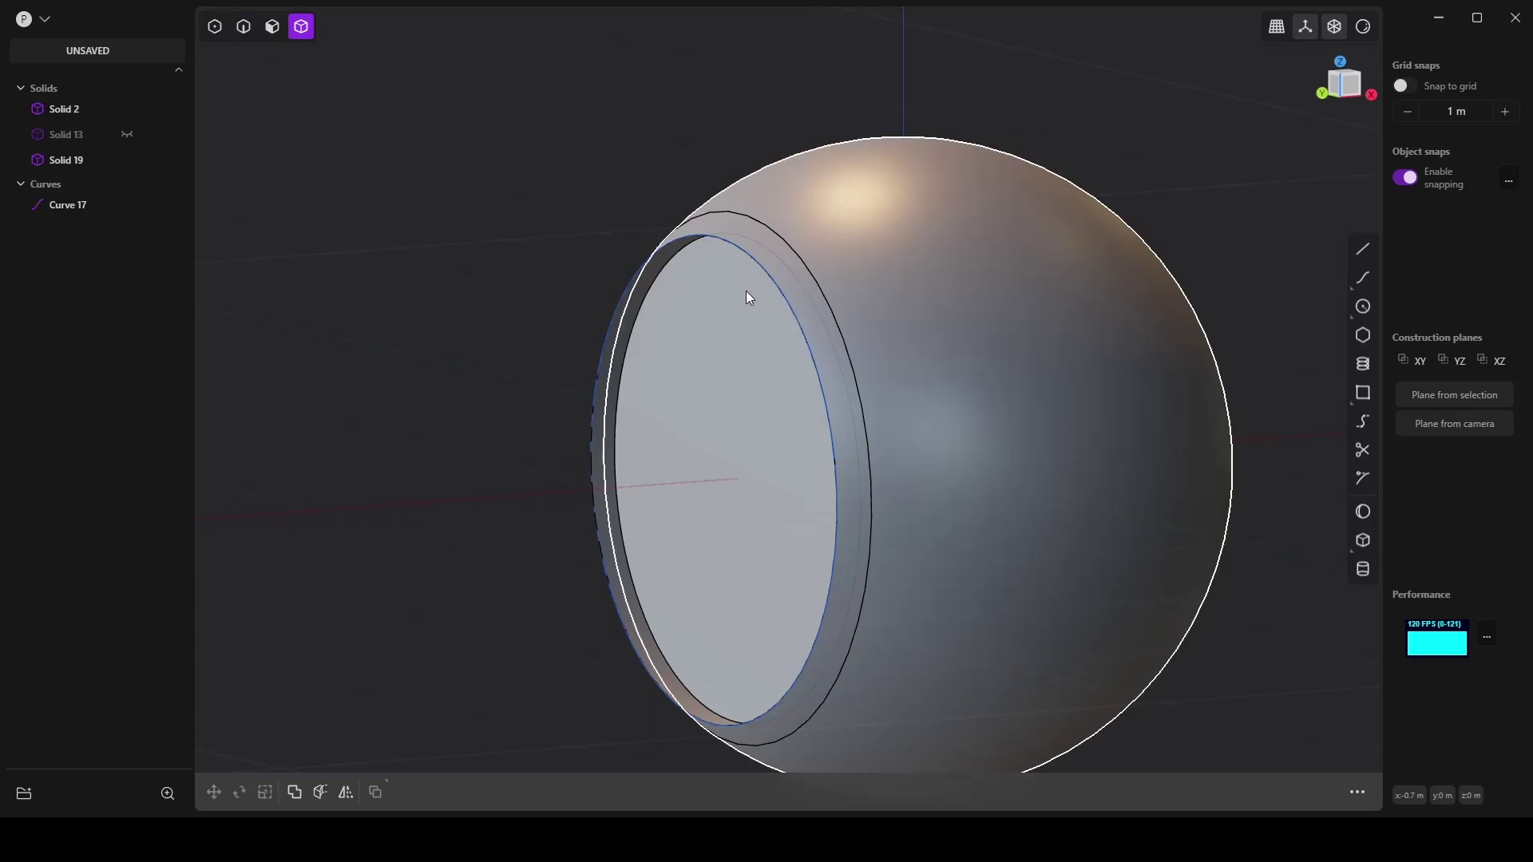
pyautogui.hotkey('ctrl', 'z')
pyautogui.press('Escape')
# Step: Cut the inner part along a duplicate of the smaller ring edge, and delete the resulting ring piece with both cutting curves
pyautogui.moveTo(668, 303)
pyautogui.mouseDown(button='middle')
pyautogui.moveTo(591, 286)
pyautogui.moveTo(660, 303)
pyautogui.mouseUp(button='middle')
pyautogui.hotkey('ctrl', 'z')
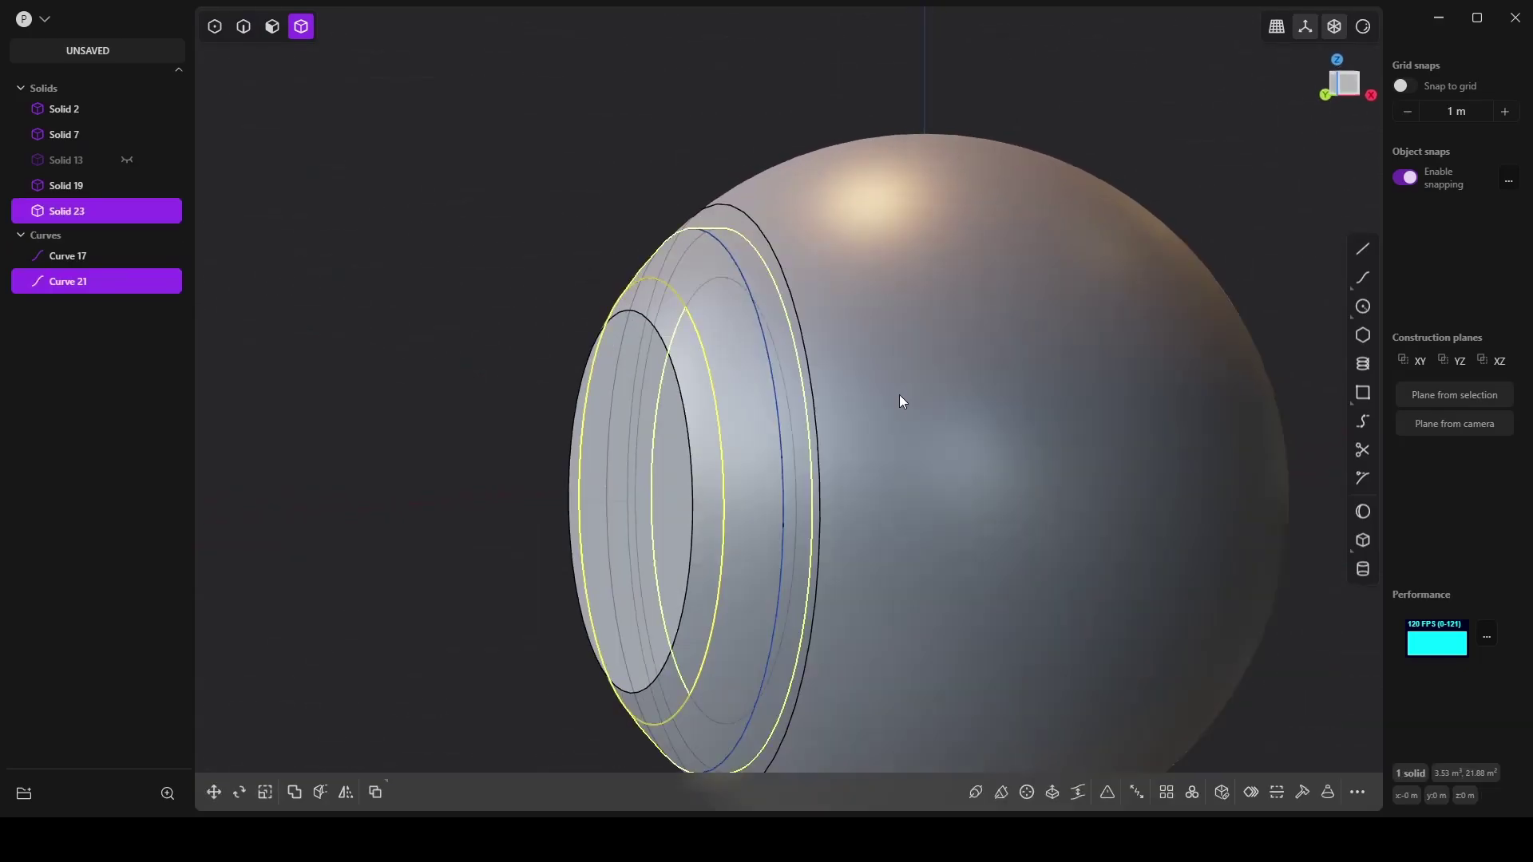
pyautogui.hotkey('ctrl', 'z')
pyautogui.hotkey('ctrl', 'z')
pyautogui.hotkey('ctrl', 'z')
pyautogui.hotkey('ctrl', 'z')
pyautogui.hotkey('ctrl', 'z')
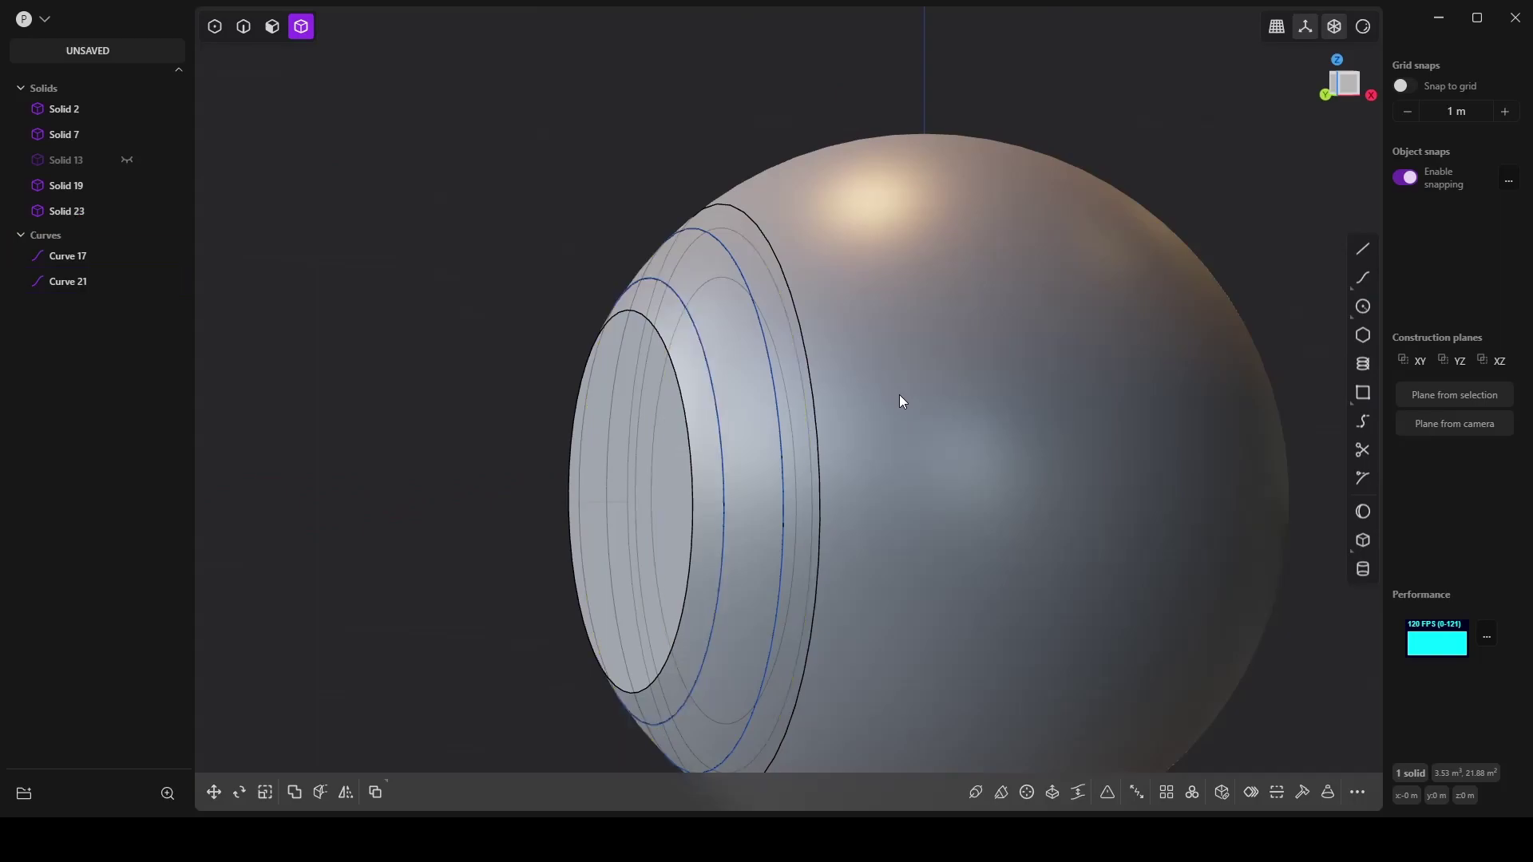
pyautogui.hotkey('ctrl', 'z')
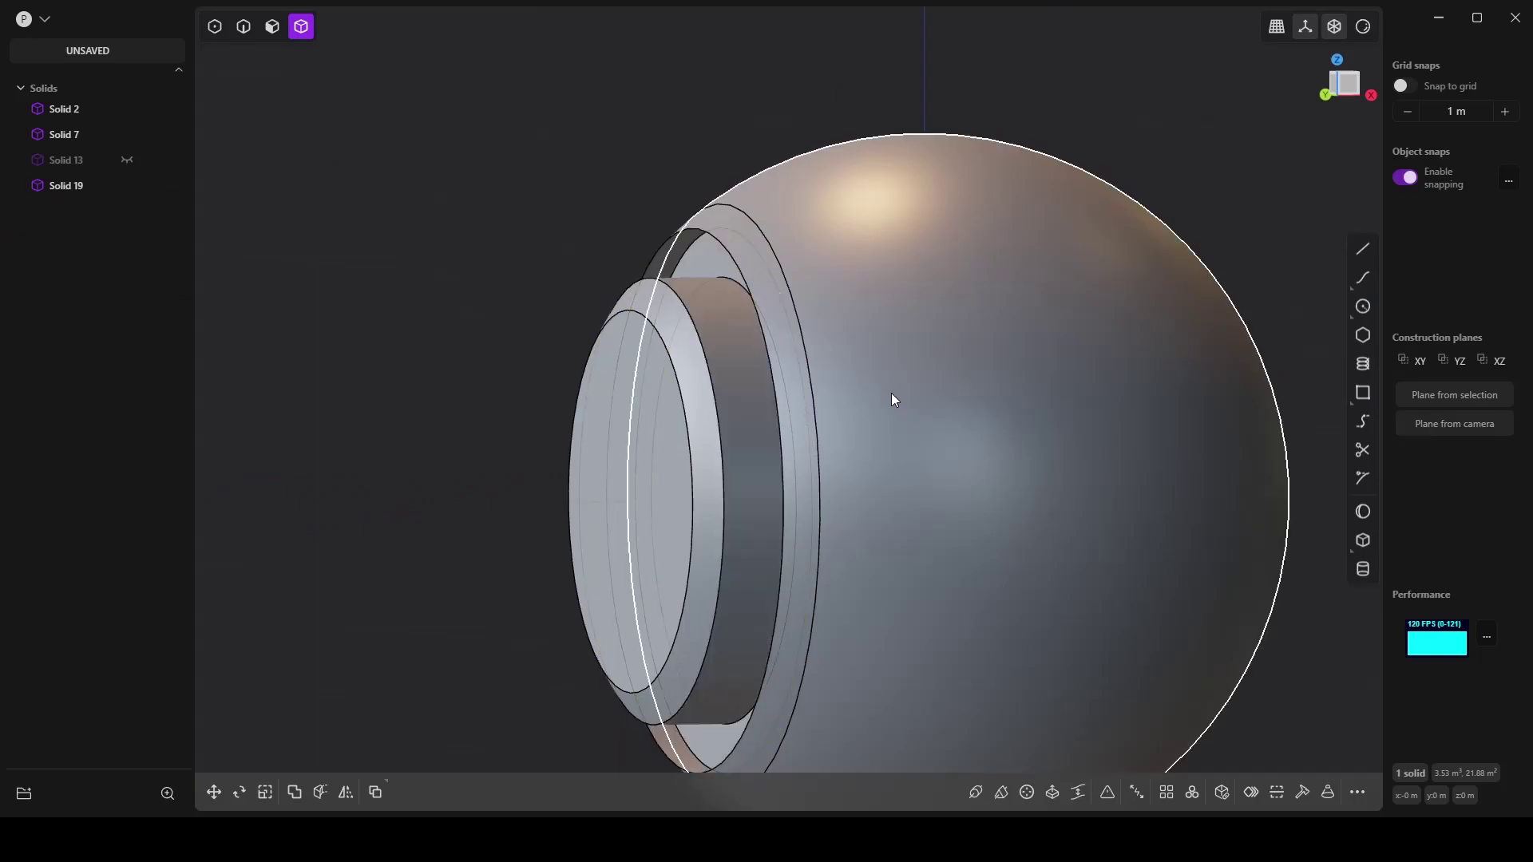
# Step: Undo the last edge changes on the recessed ring beside the inner disc
pyautogui.moveTo(895, 423)
pyautogui.mouseDown(button='middle')
pyautogui.moveTo(1032, 421)
pyautogui.moveTo(876, 418)
pyautogui.moveTo(924, 424)
pyautogui.mouseUp(button='middle')
pyautogui.hotkey('ctrl', 'z')
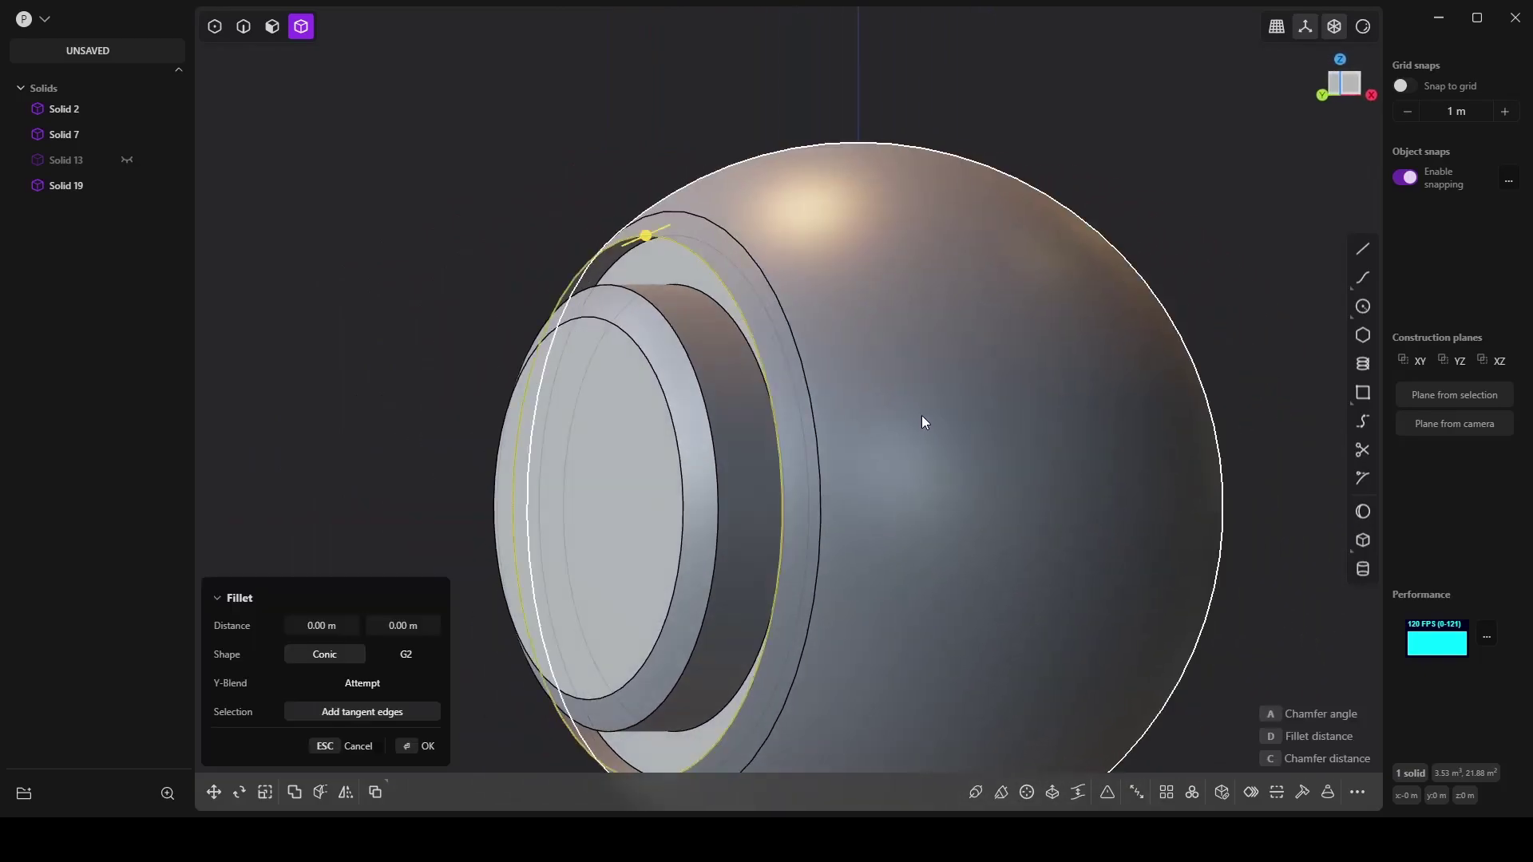
pyautogui.hotkey('ctrl', 'z')
pyautogui.hotkey('ctrl', 'z')
pyautogui.hotkey('ctrl', 'z')
pyautogui.hotkey('ctrl', 'z')
# Step: Move the inner disc about 0.13 m along the X axis towards the sphere
pyautogui.moveTo(598, 252); pyautogui.dragTo(571, 275, button='middle')
pyautogui.click(639, 387)
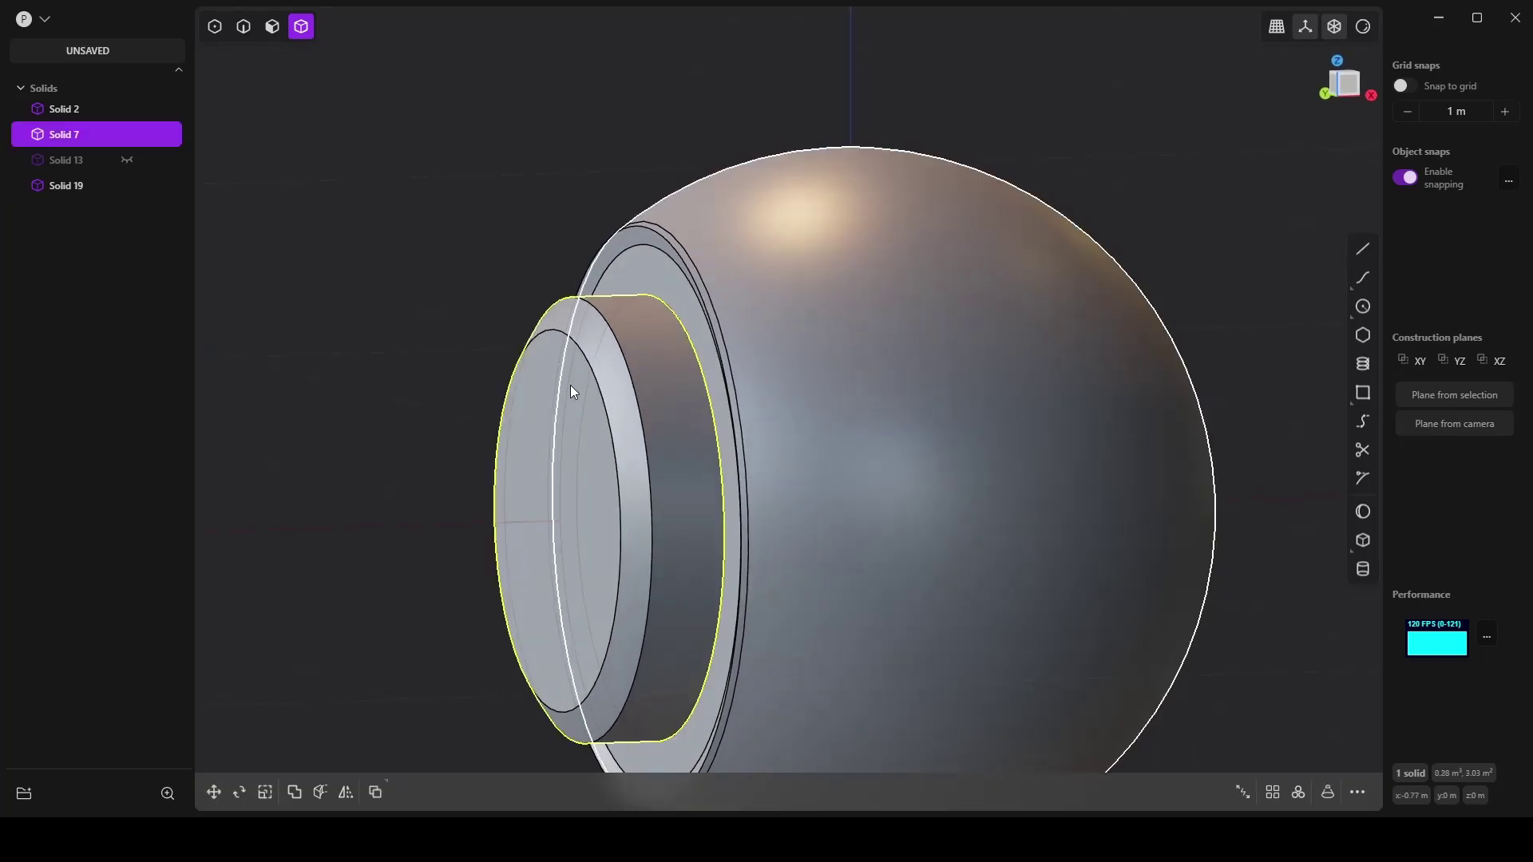
pyautogui.press('g')
pyautogui.press('x')
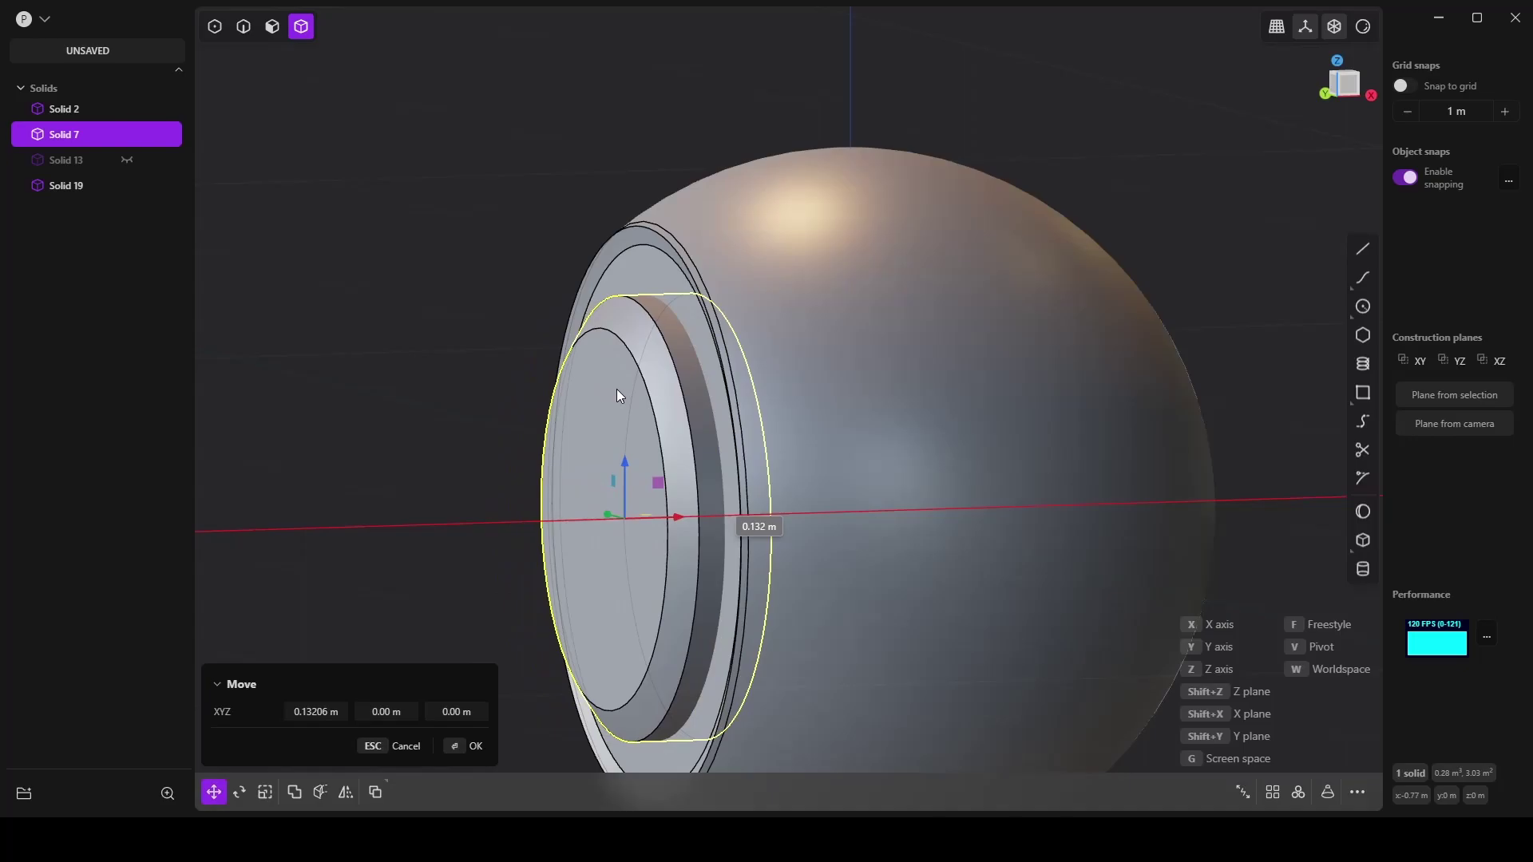
pyautogui.click(610, 395)
# Step: Unite the inner disc and the sphere into one solid with a Boolean operation
pyautogui.moveTo(610, 395); pyautogui.dragTo(495, 295, button='middle')
pyautogui.click(495, 290)
pyautogui.click(645, 359)
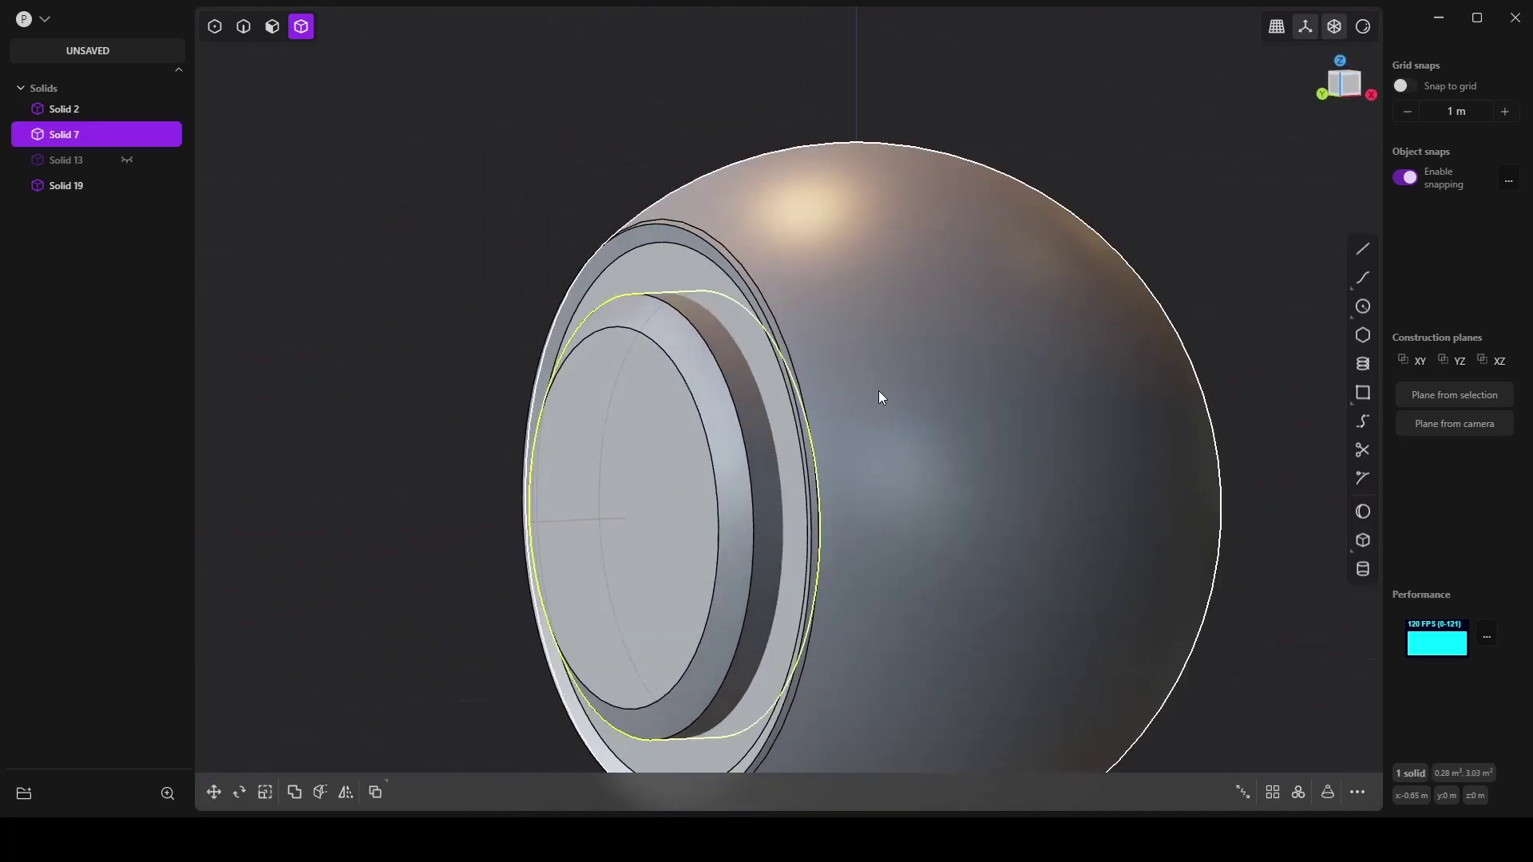
pyautogui.keyDown('shift'); pyautogui.click(879, 391); pyautogui.keyUp('shift')
pyautogui.press('q')
pyautogui.press('q')
pyautogui.rightClick(879, 391)
pyautogui.press('Escape')
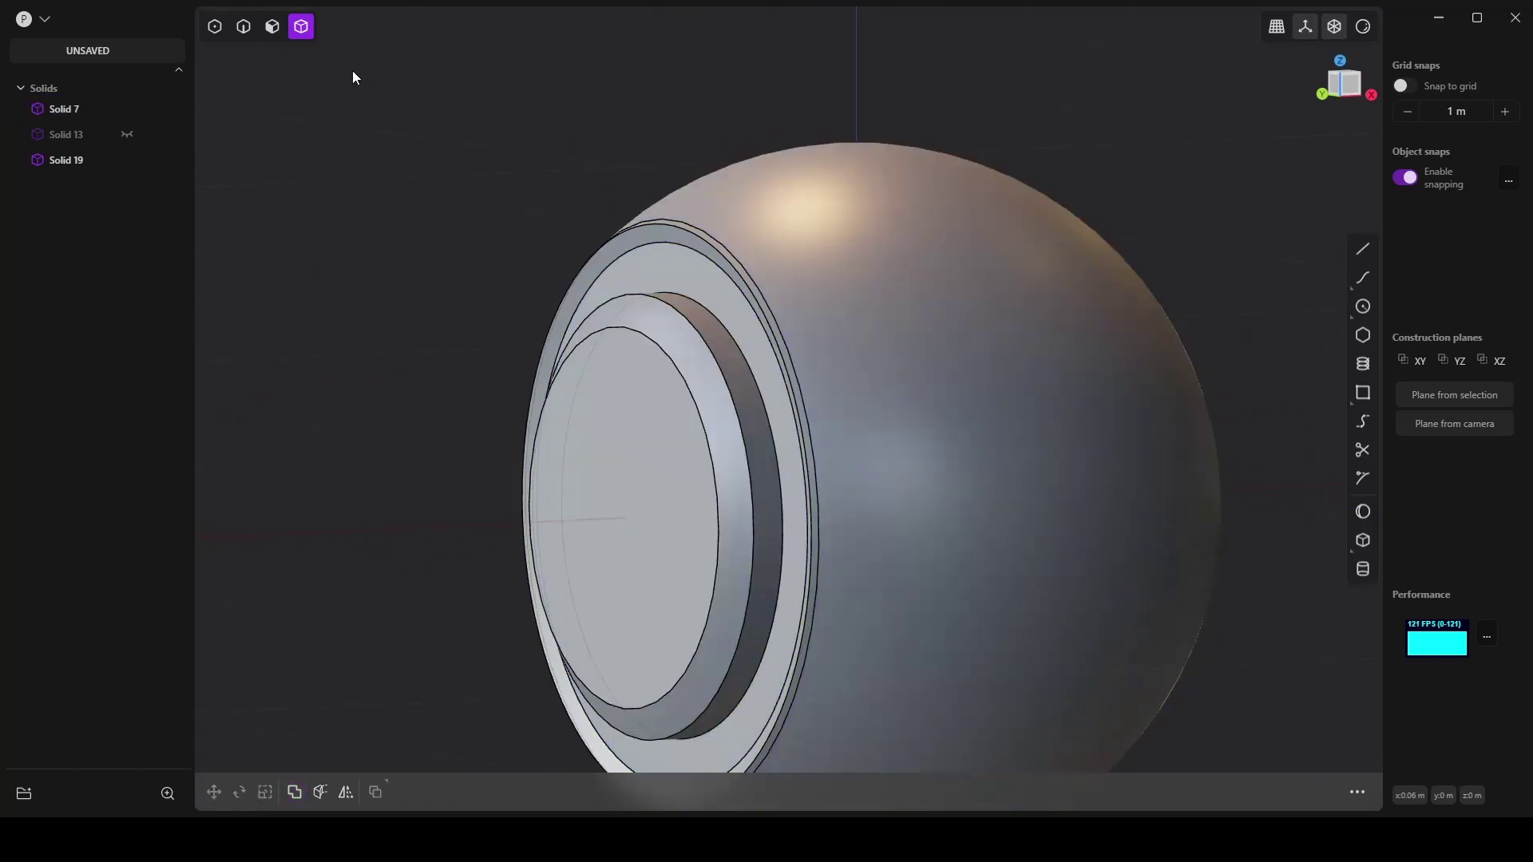
# Step: Chamfer the circular edge where the inner disc meets the surrounding recess
pyautogui.click(244, 27)
pyautogui.scroll(2, 639, 340)
pyautogui.click(755, 350)
pyautogui.press('f')
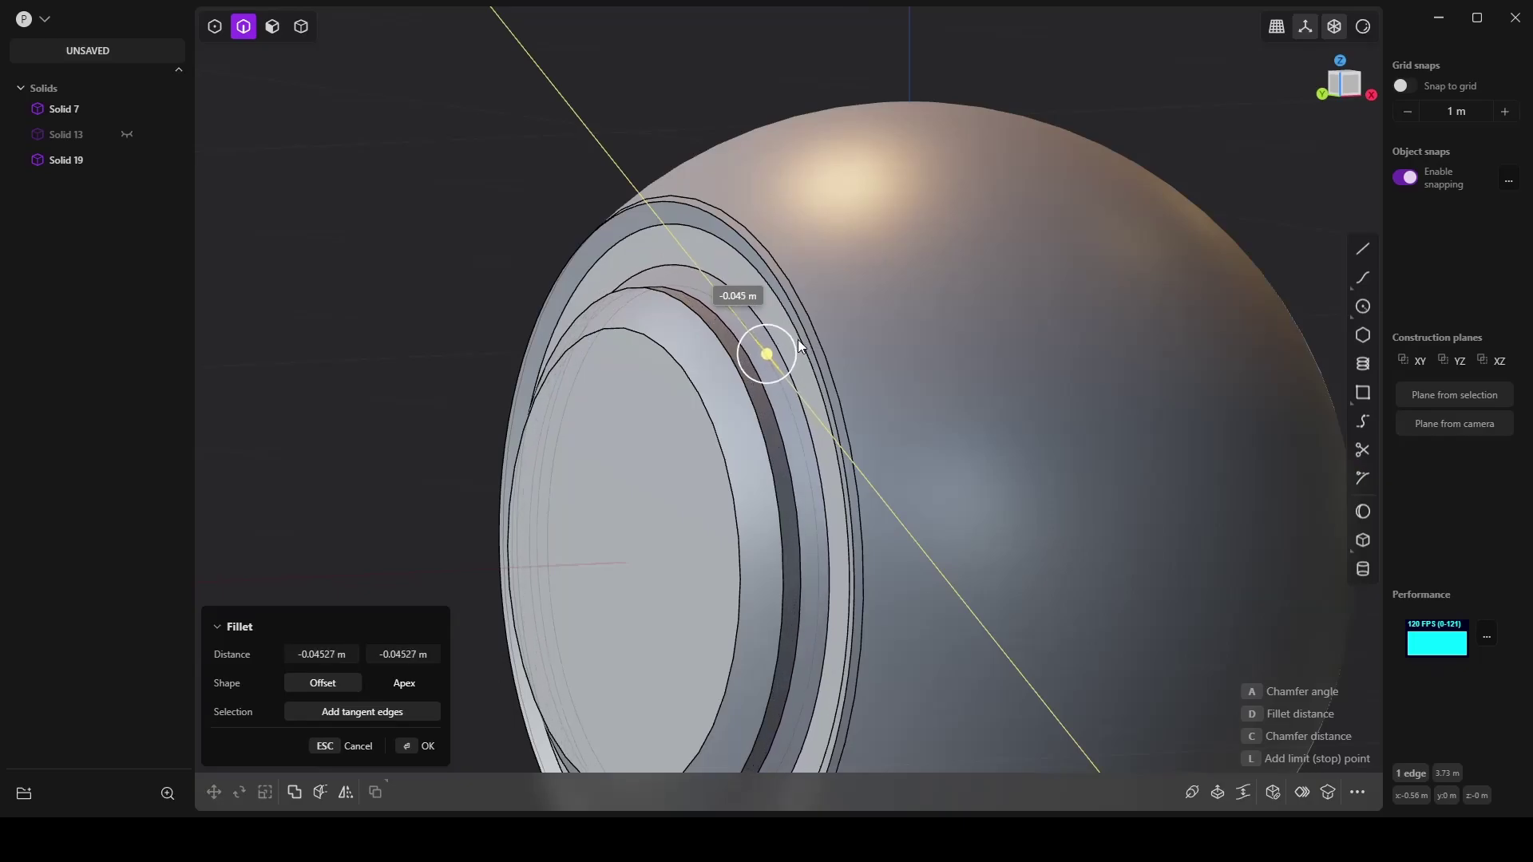
pyautogui.press('Return')
pyautogui.click(876, 334)
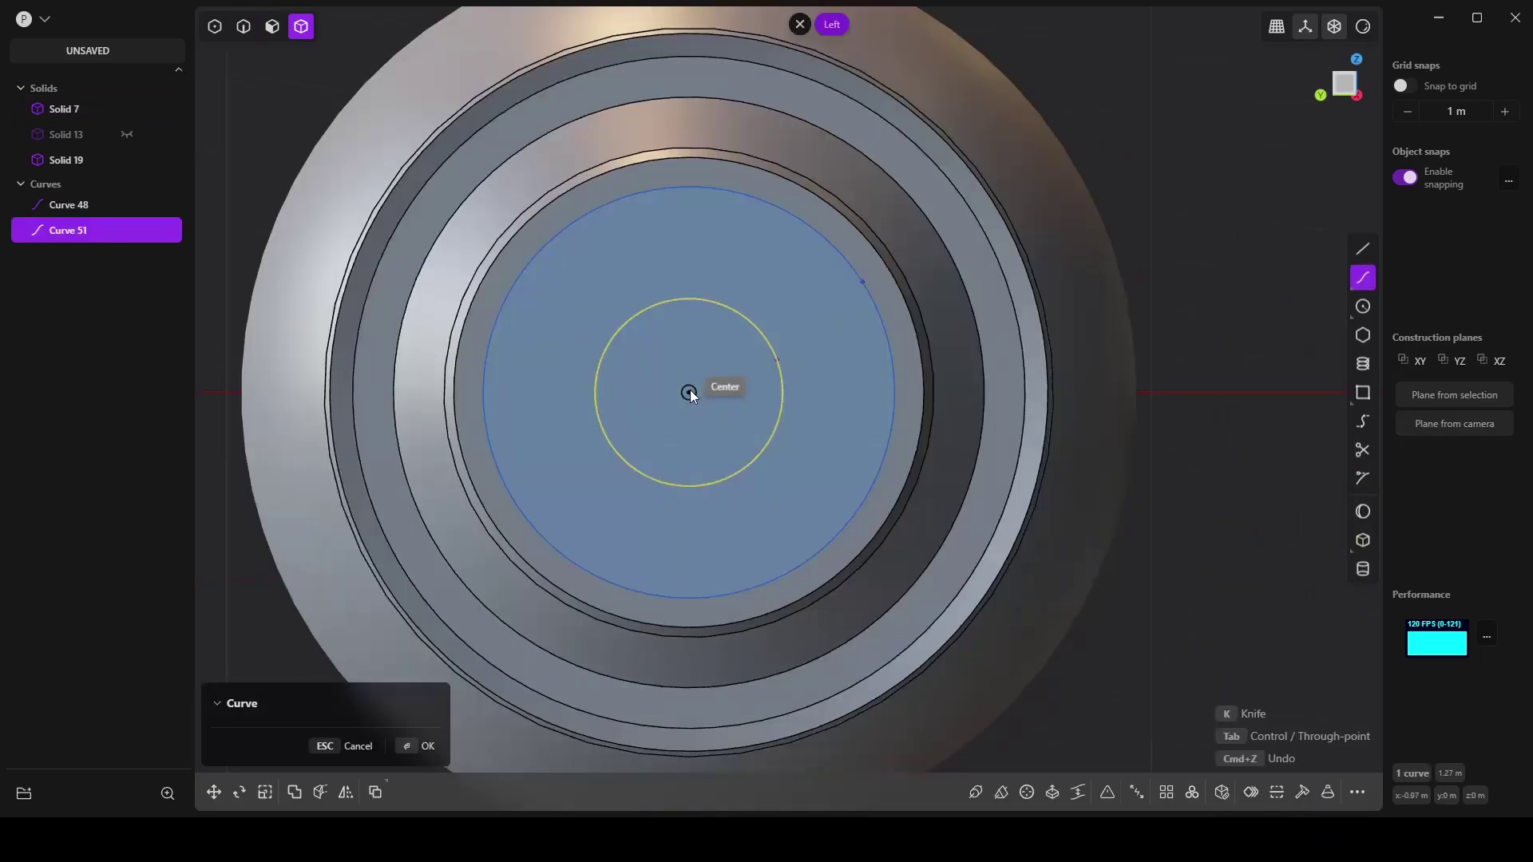
# Step: Draw a curve from the circles' centre, bending at the small circle's uppermost point, to the upper part of the larger circle
pyautogui.click(689, 392)
pyautogui.click(701, 300)
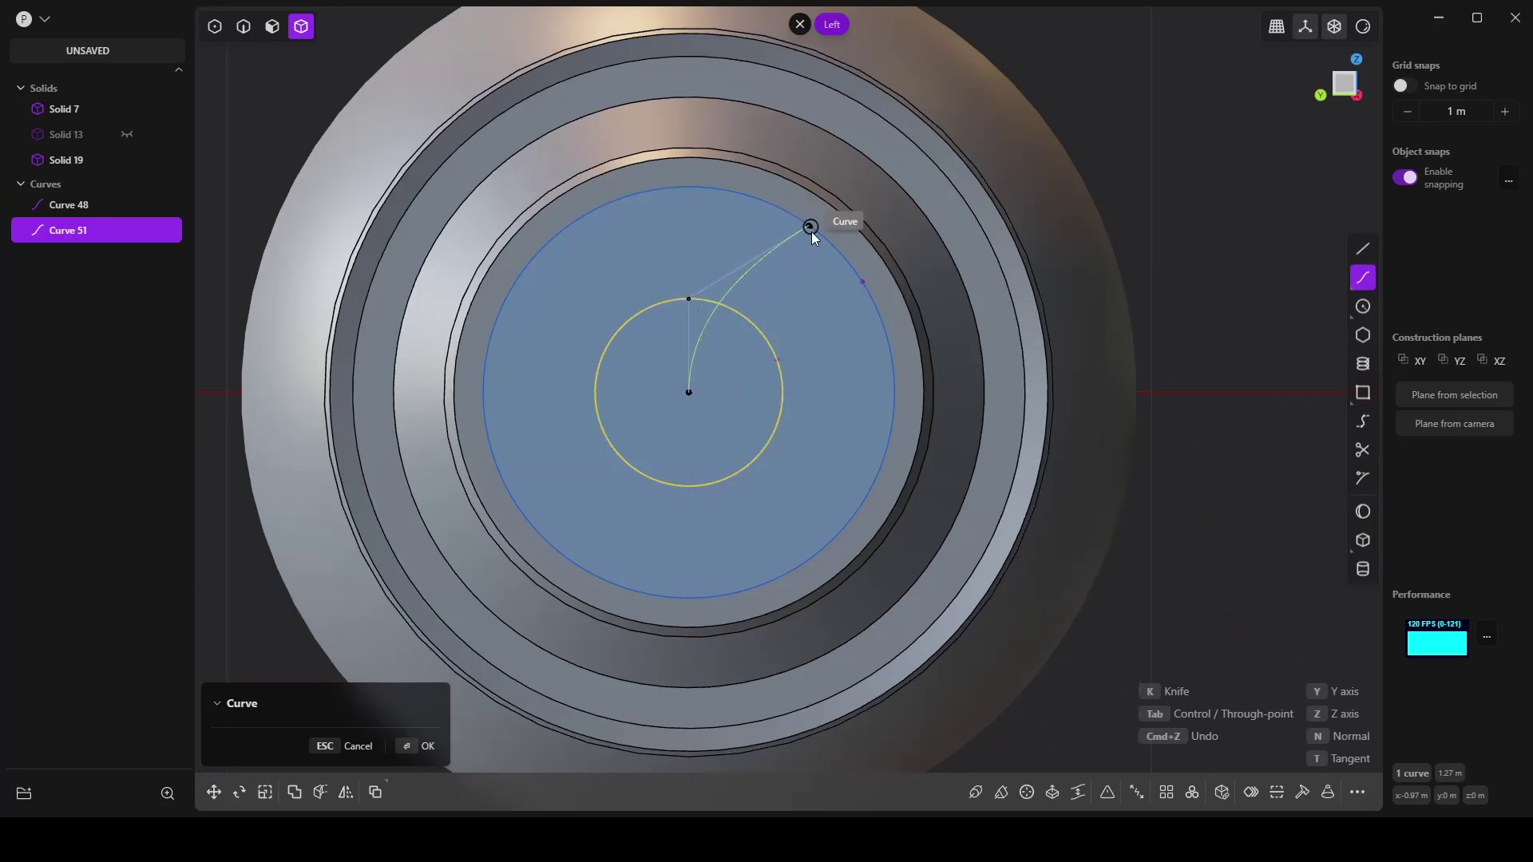
pyautogui.click(757, 209)
pyautogui.rightClick(757, 209)
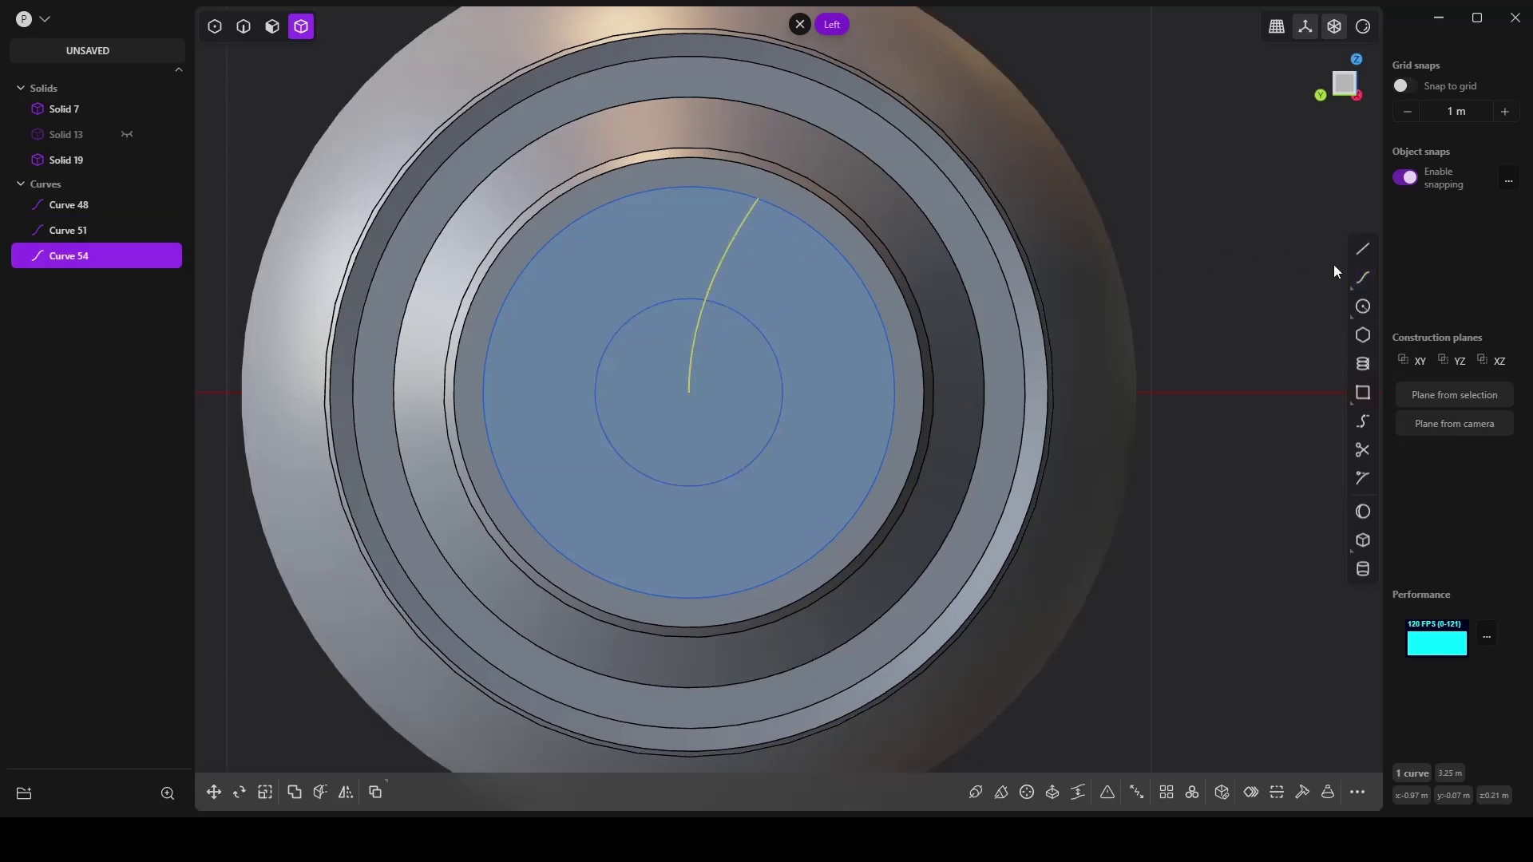
# Step: Draw a second curve from the centre, bending at the small circle's edge, to the larger circle beside the horizontal axis
pyautogui.click(1362, 279)
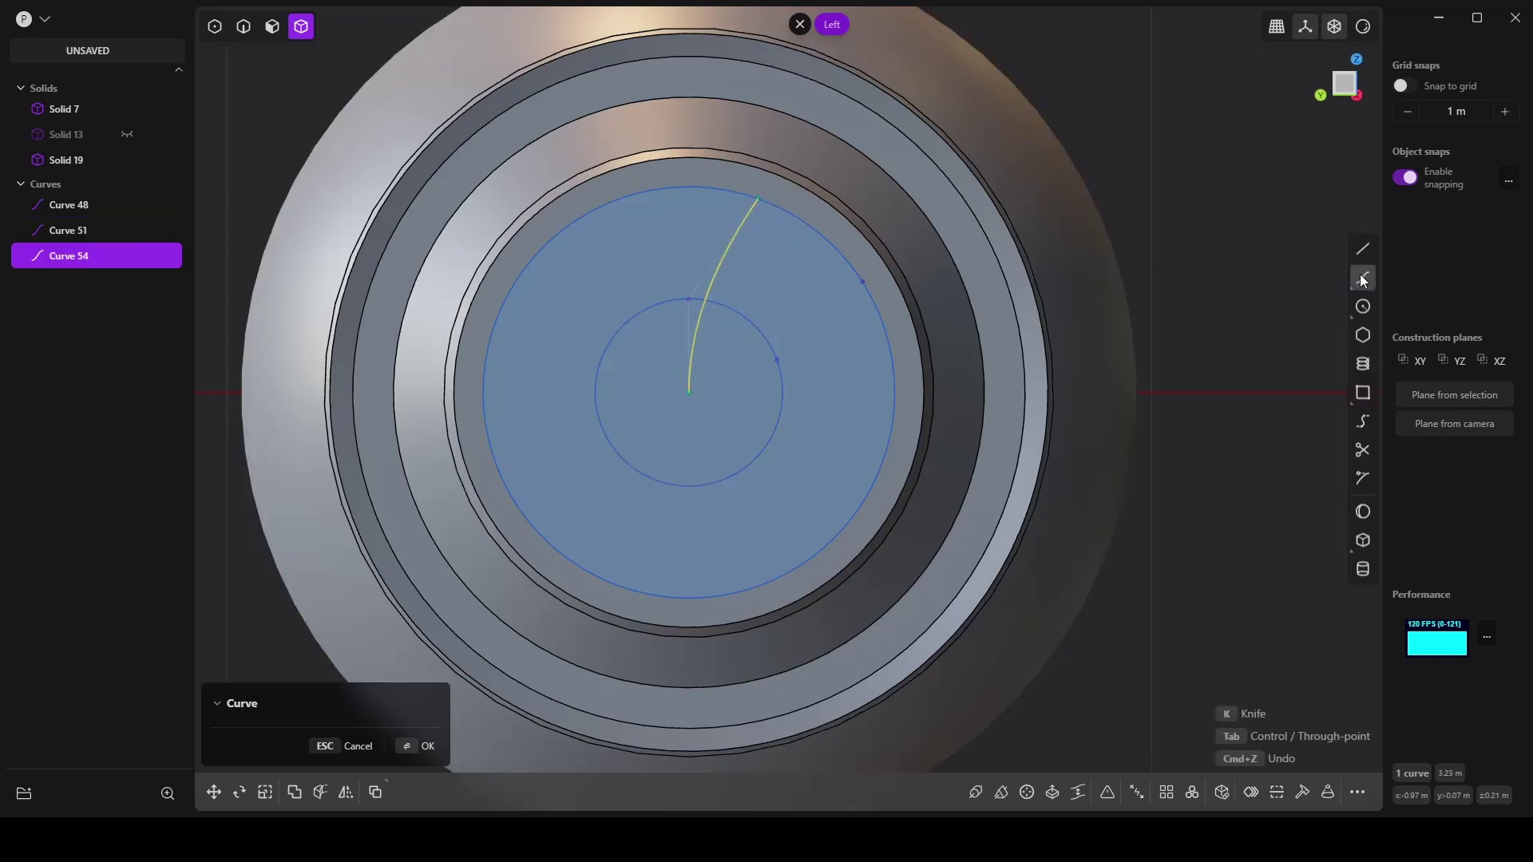
pyautogui.click(688, 392)
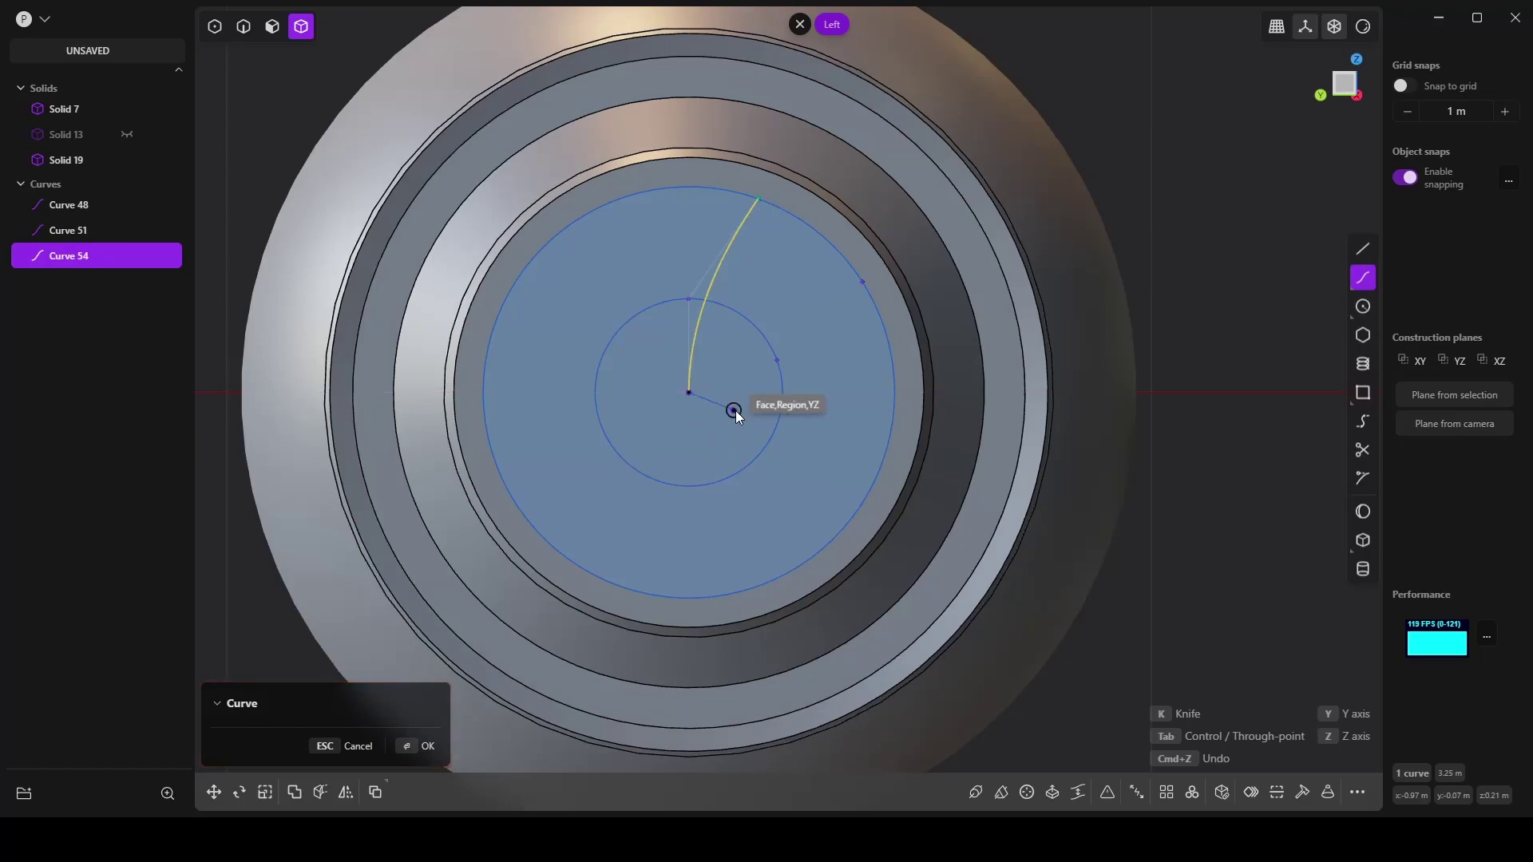
pyautogui.click(777, 361)
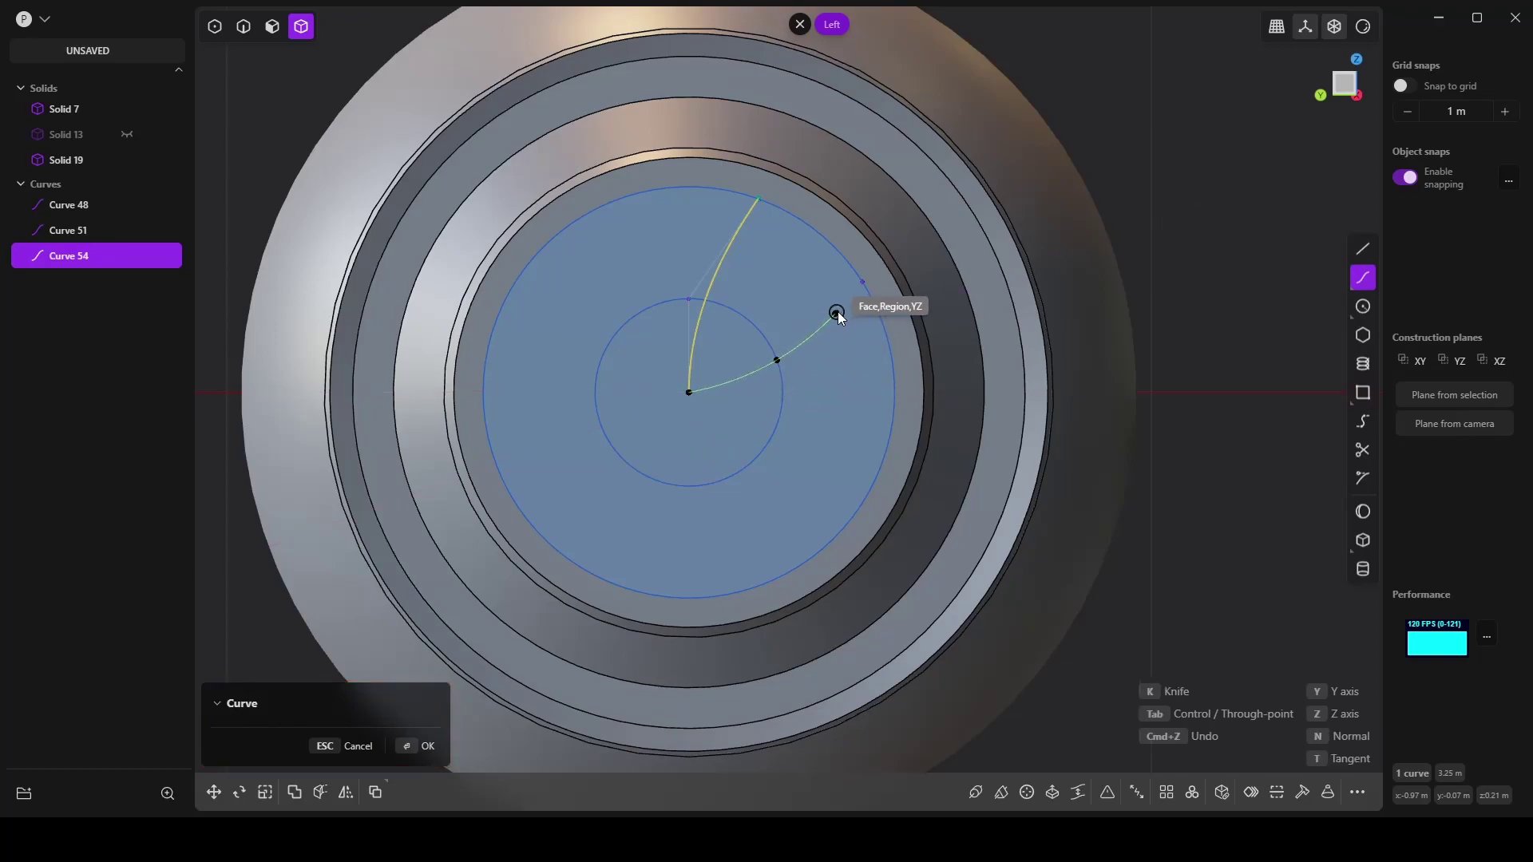
pyautogui.click(893, 390)
pyautogui.press('Return')
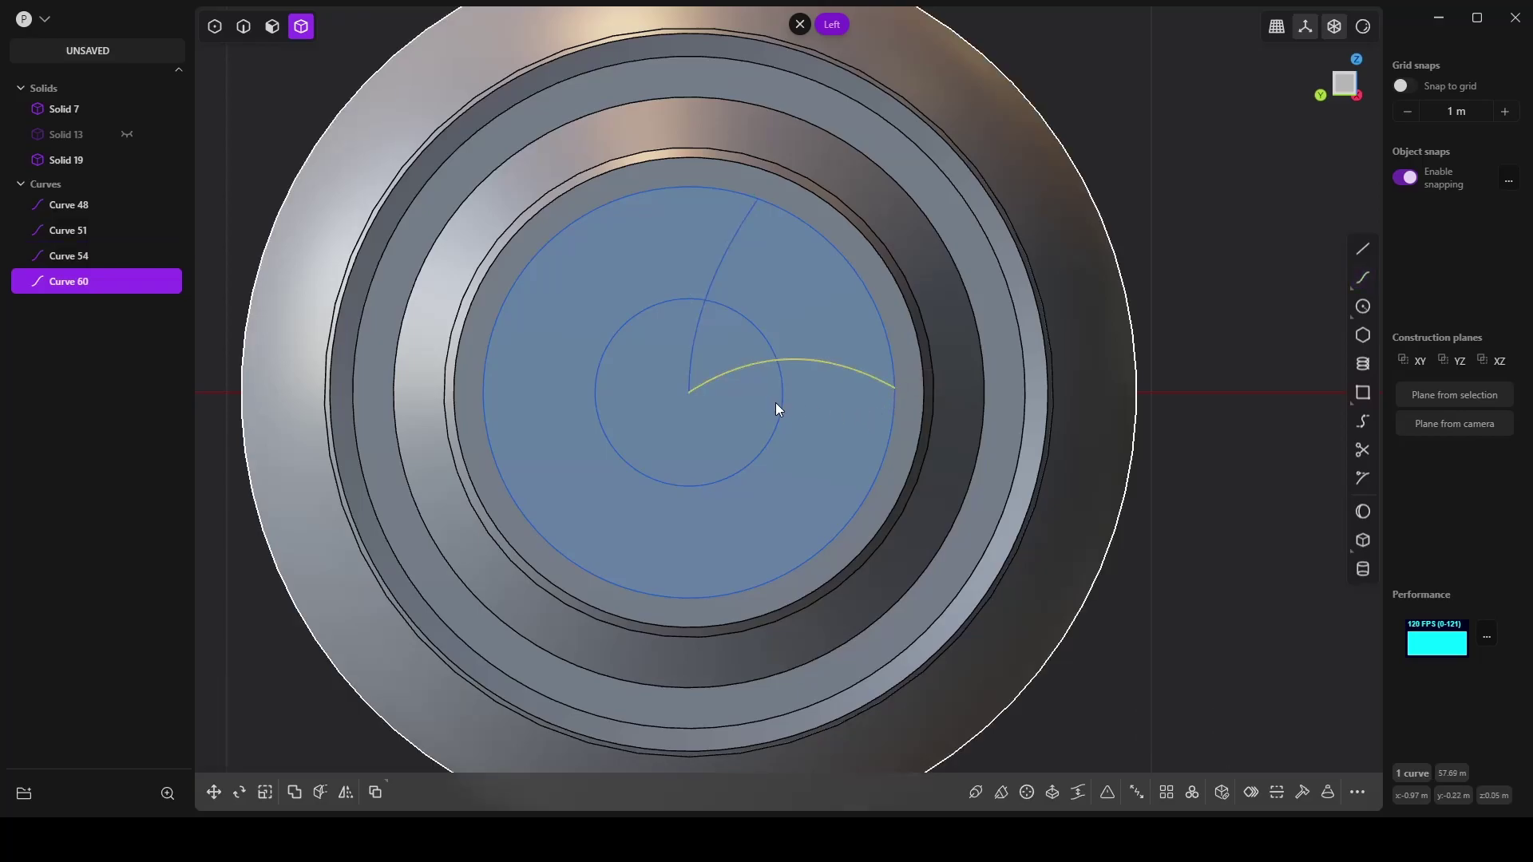
# Step: Trim both curves inside the small circle and the unused circle arcs, leaving a single blade-shaped outline
pyautogui.press('t')
pyautogui.click(735, 381)
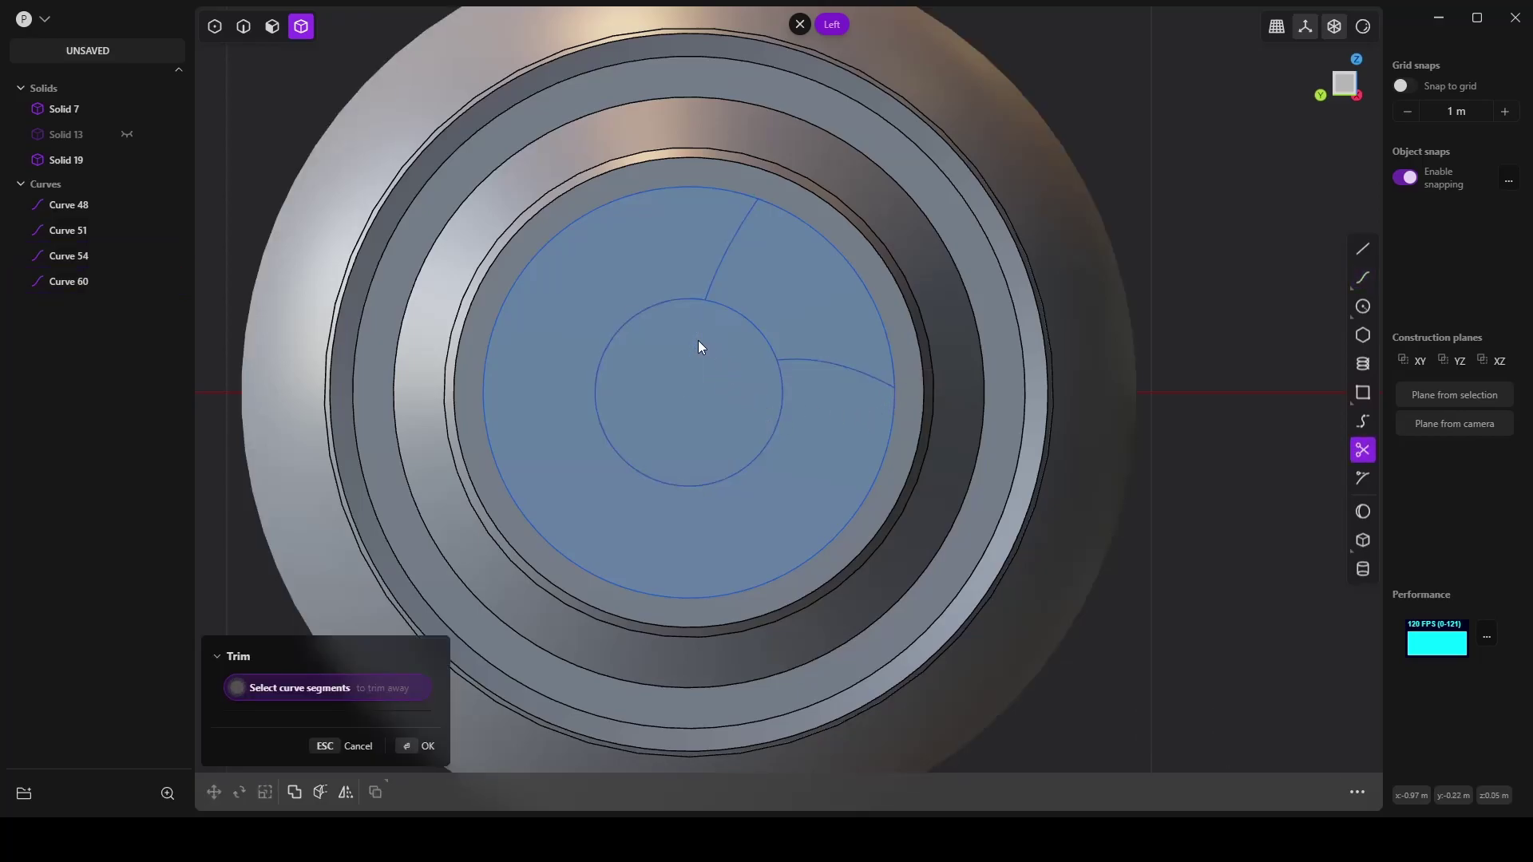
pyautogui.press('2')
pyautogui.click(668, 200)
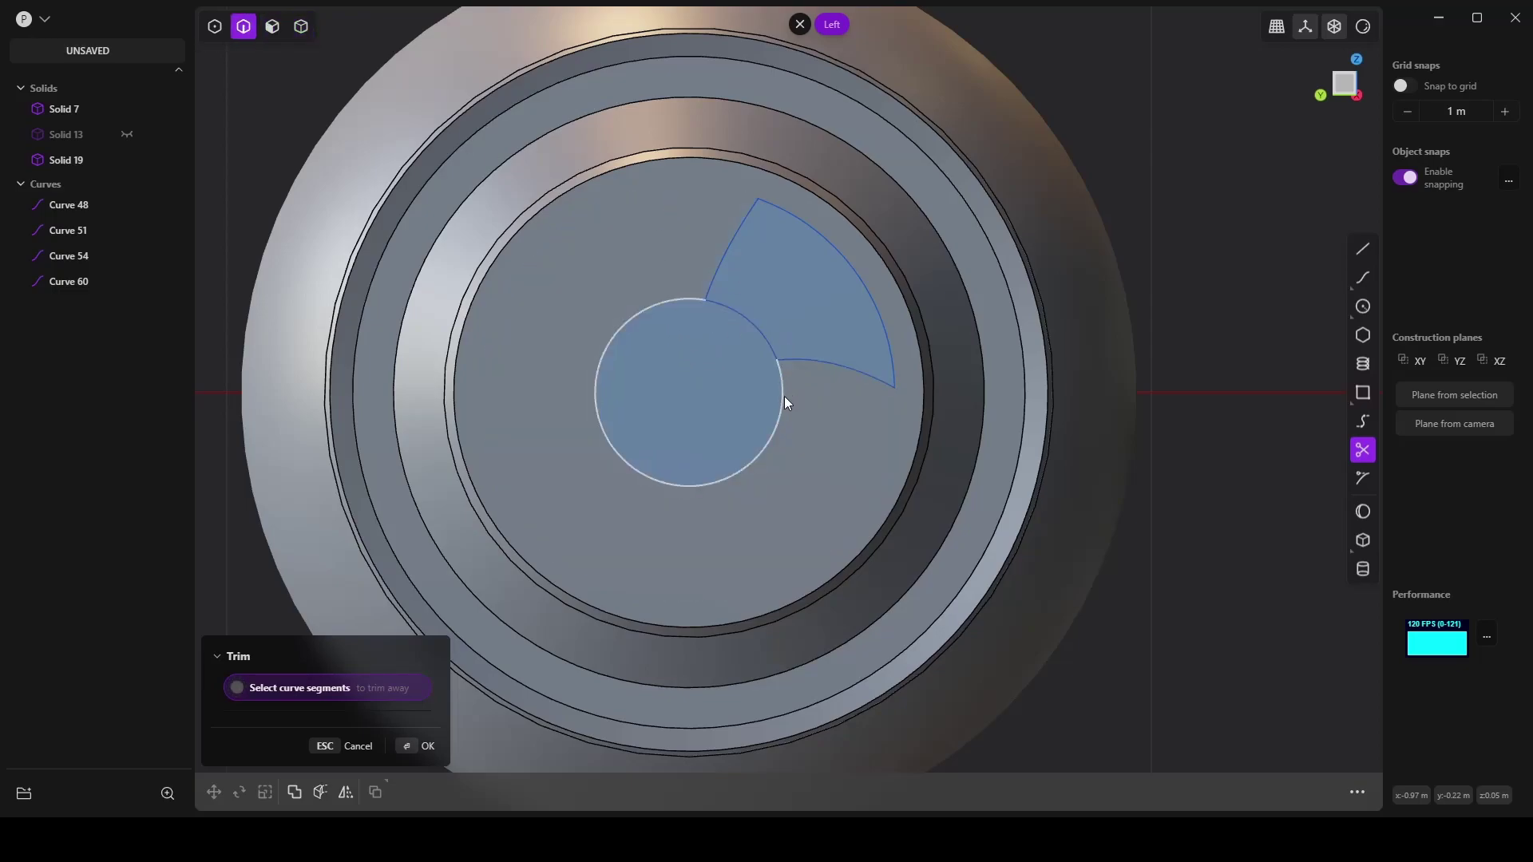
pyautogui.press('Escape')
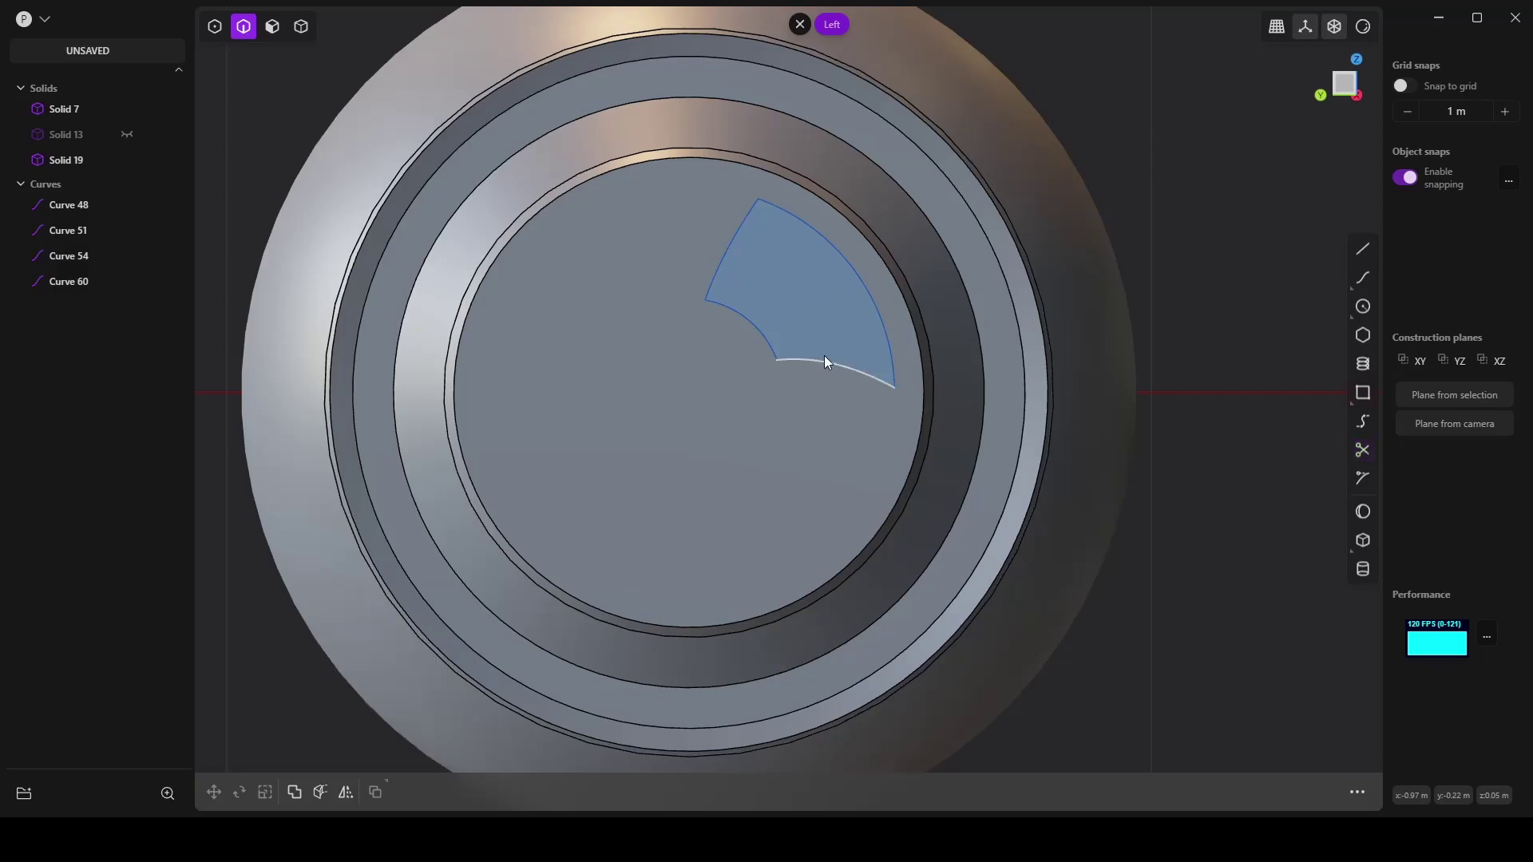
# Step: Join the four remaining segments of the blade outline into one closed curve
pyautogui.doubleClick(729, 253)
pyautogui.press('j')
pyautogui.click(272, 33)
# Step: Create a radial array of the blade curve with 7 copies over 360 degrees around the disc's centre
pyautogui.moveTo(799, 303); pyautogui.dragTo(870, 328, button='middle')
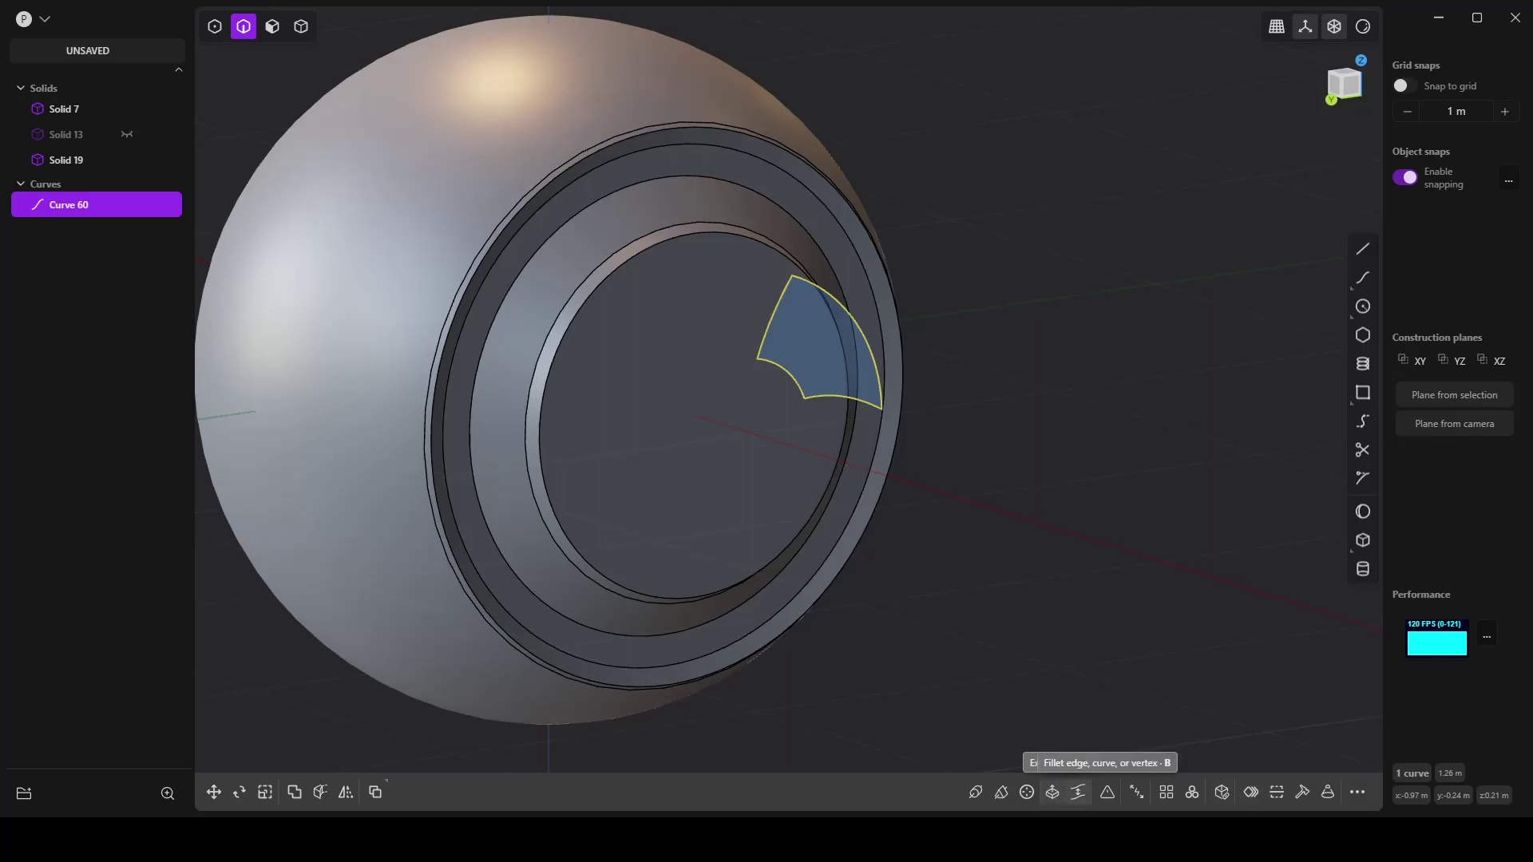
pyautogui.click(1192, 792)
pyautogui.moveTo(824, 490)
pyautogui.mouseDown(button='middle')
pyautogui.moveTo(742, 463)
pyautogui.moveTo(826, 463)
pyautogui.mouseUp(button='middle')
pyautogui.click(667, 400)
pyautogui.keyDown('shift'); pyautogui.scroll(-3, 872, 476); pyautogui.keyUp('shift')
pyautogui.keyDown('shift'); pyautogui.scroll(1, 878, 485); pyautogui.keyUp('shift')
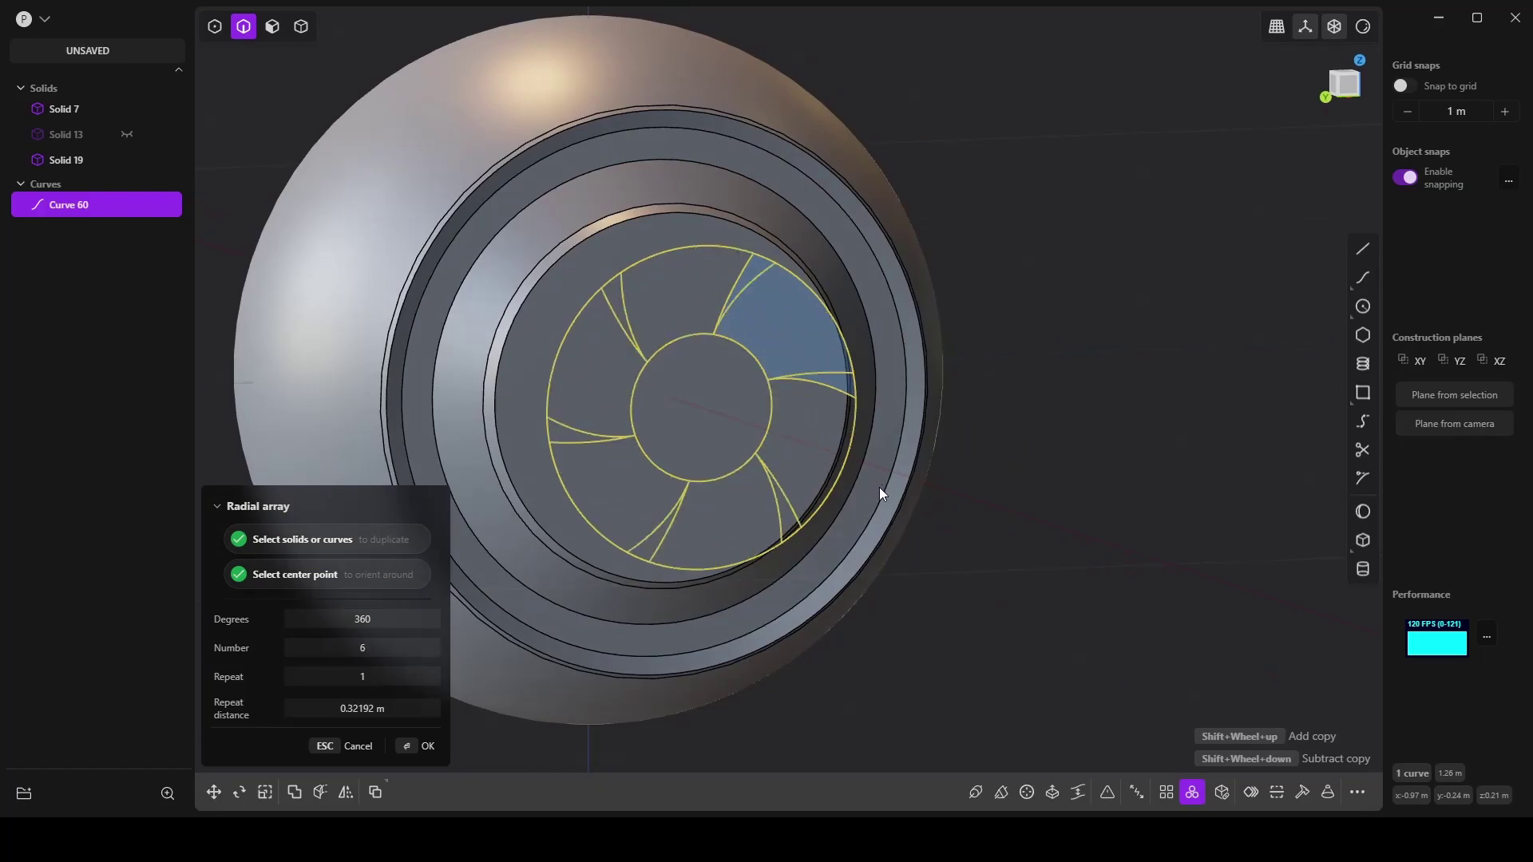
pyautogui.keyDown('shift'); pyautogui.scroll(1, 880, 487); pyautogui.keyUp('shift')
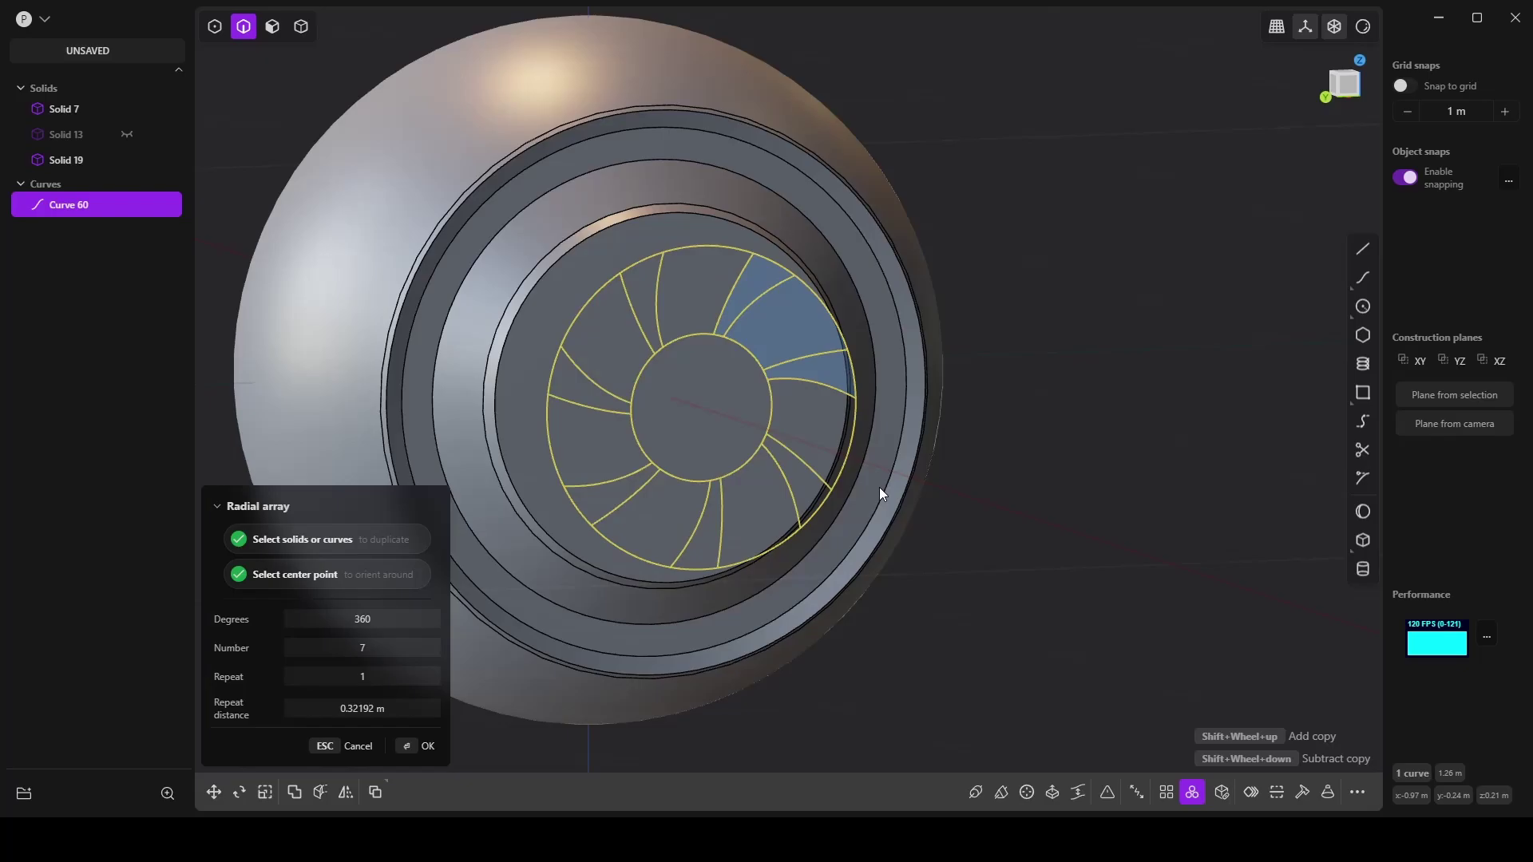
pyautogui.moveTo(885, 487); pyautogui.dragTo(969, 513, button='middle')
pyautogui.press('Return')
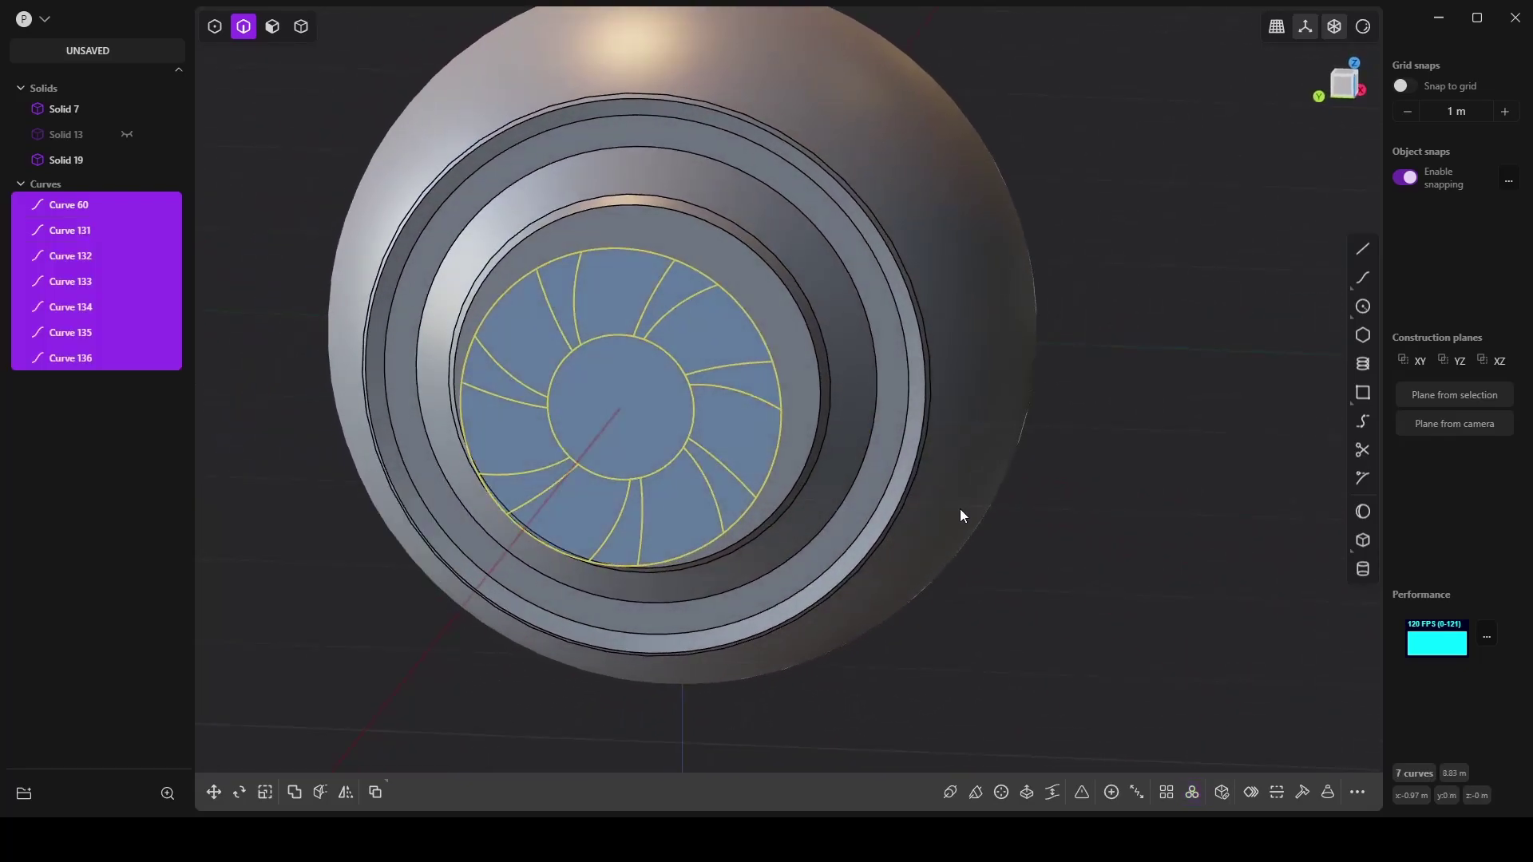
# Step: Imprint the seven blade curves onto the solid and delete the source curves
pyautogui.hotkey('shift', 'i')
pyautogui.click(847, 360)
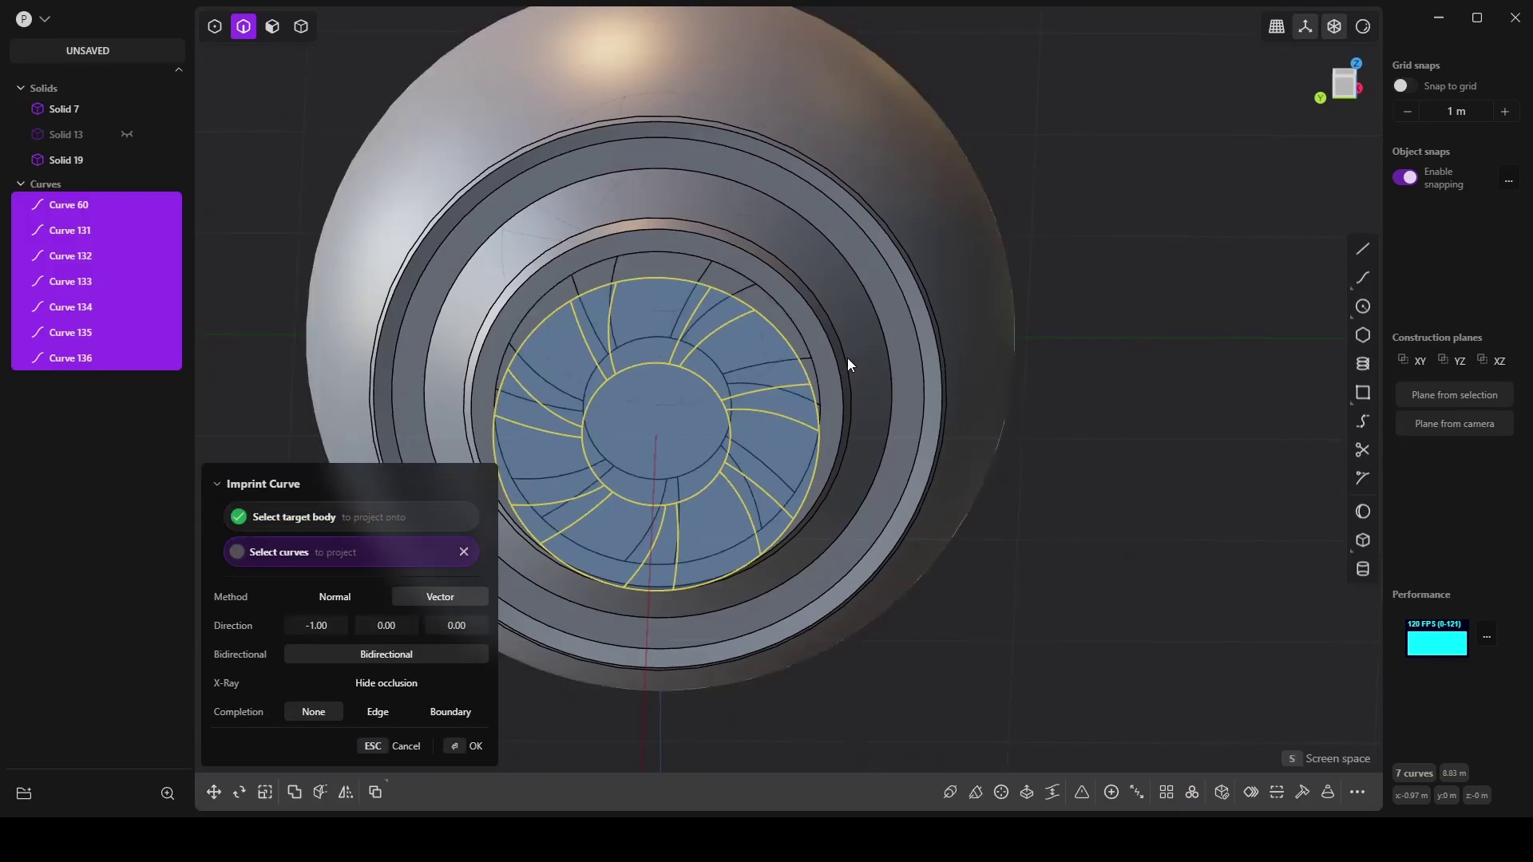
pyautogui.press('Return')
pyautogui.click(72, 205)
pyautogui.keyDown('shift'); pyautogui.click(108, 366); pyautogui.keyUp('shift')
pyautogui.press('Delete')
# Step: Offset the seven wide imprinted blade faces together by a small distance
pyautogui.scroll(2, 766, 497)
pyautogui.moveTo(788, 499); pyautogui.dragTo(882, 470, button='middle')
pyautogui.click(308, 30)
pyautogui.scroll(1, 549, 250)
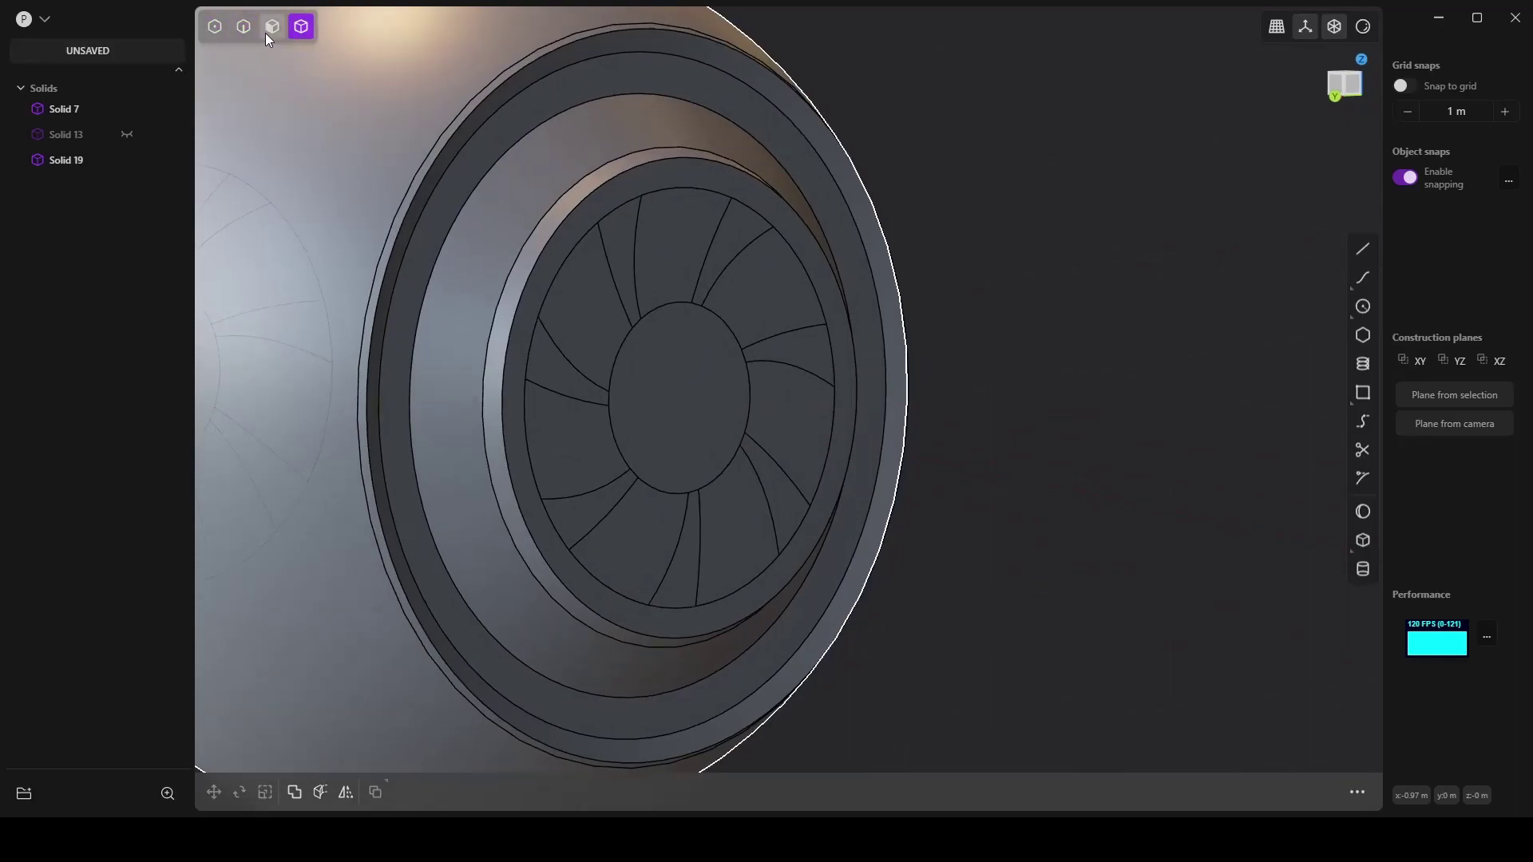
pyautogui.click(272, 27)
pyautogui.click(572, 288)
pyautogui.press('o')
pyautogui.keyDown('shift'); pyautogui.click(674, 256); pyautogui.keyUp('shift')
pyautogui.keyDown('shift'); pyautogui.click(749, 277); pyautogui.keyUp('shift')
pyautogui.keyDown('shift'); pyautogui.click(783, 388); pyautogui.keyUp('shift')
pyautogui.keyDown('shift'); pyautogui.click(730, 491); pyautogui.keyUp('shift')
pyautogui.keyDown('shift'); pyautogui.click(644, 510); pyautogui.keyUp('shift')
pyautogui.keyDown('shift'); pyautogui.click(562, 439); pyautogui.keyUp('shift')
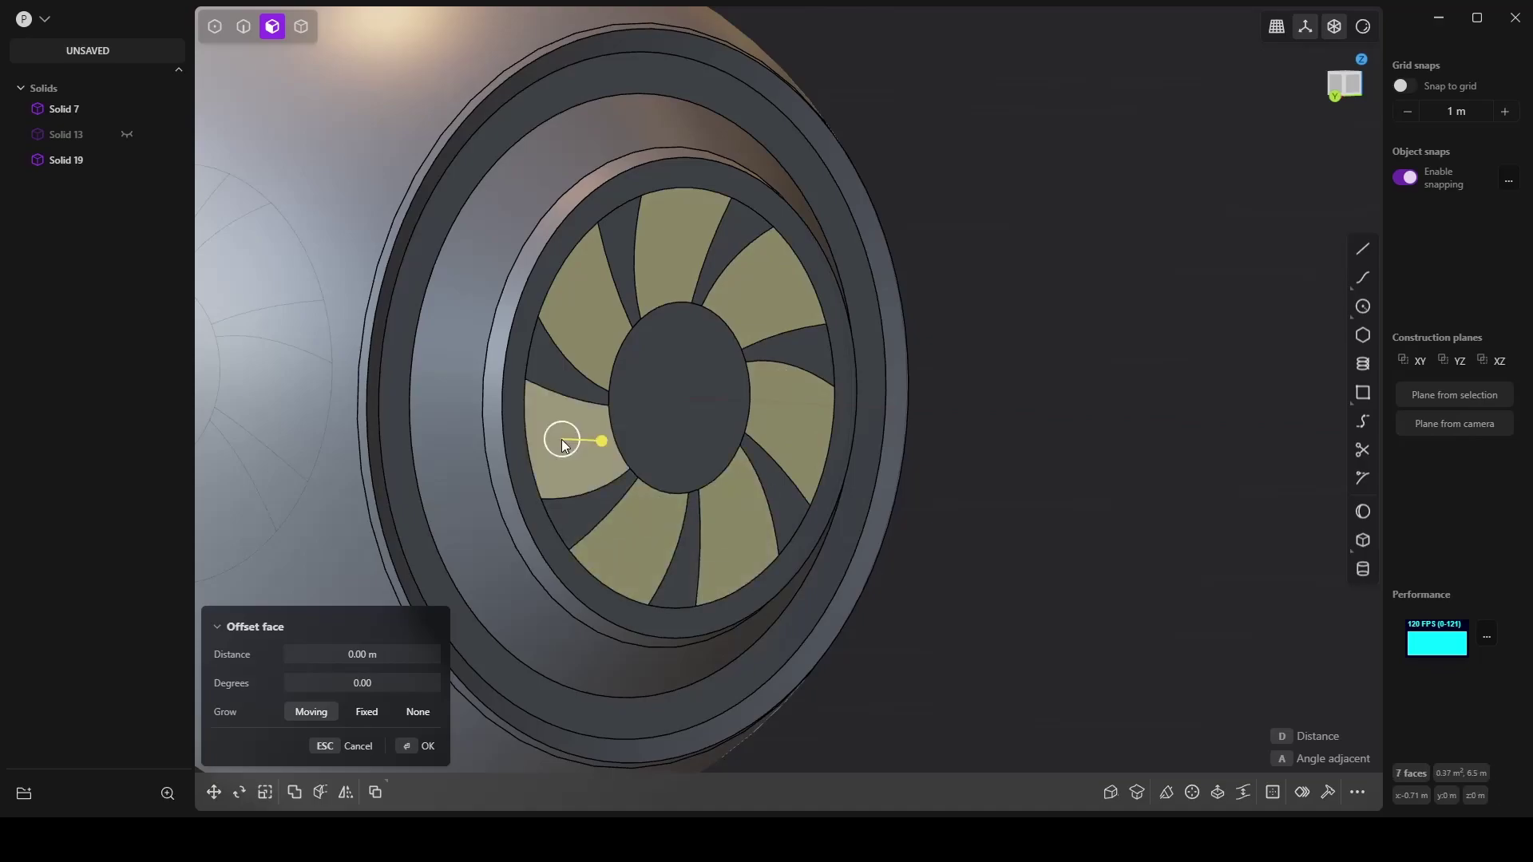
pyautogui.moveTo(840, 391); pyautogui.dragTo(563, 475, button='middle')
pyautogui.moveTo(559, 454); pyautogui.dragTo(565, 460)
pyautogui.press('Return')
pyautogui.press('Escape')
# Step: Offset the seven narrow faces between the blades together by about 0.017 m
pyautogui.click(590, 206)
pyautogui.keyDown('shift'); pyautogui.click(722, 199); pyautogui.keyUp('shift')
pyautogui.keyDown('shift'); pyautogui.click(834, 329); pyautogui.keyUp('shift')
pyautogui.keyDown('shift'); pyautogui.click(783, 499); pyautogui.keyUp('shift')
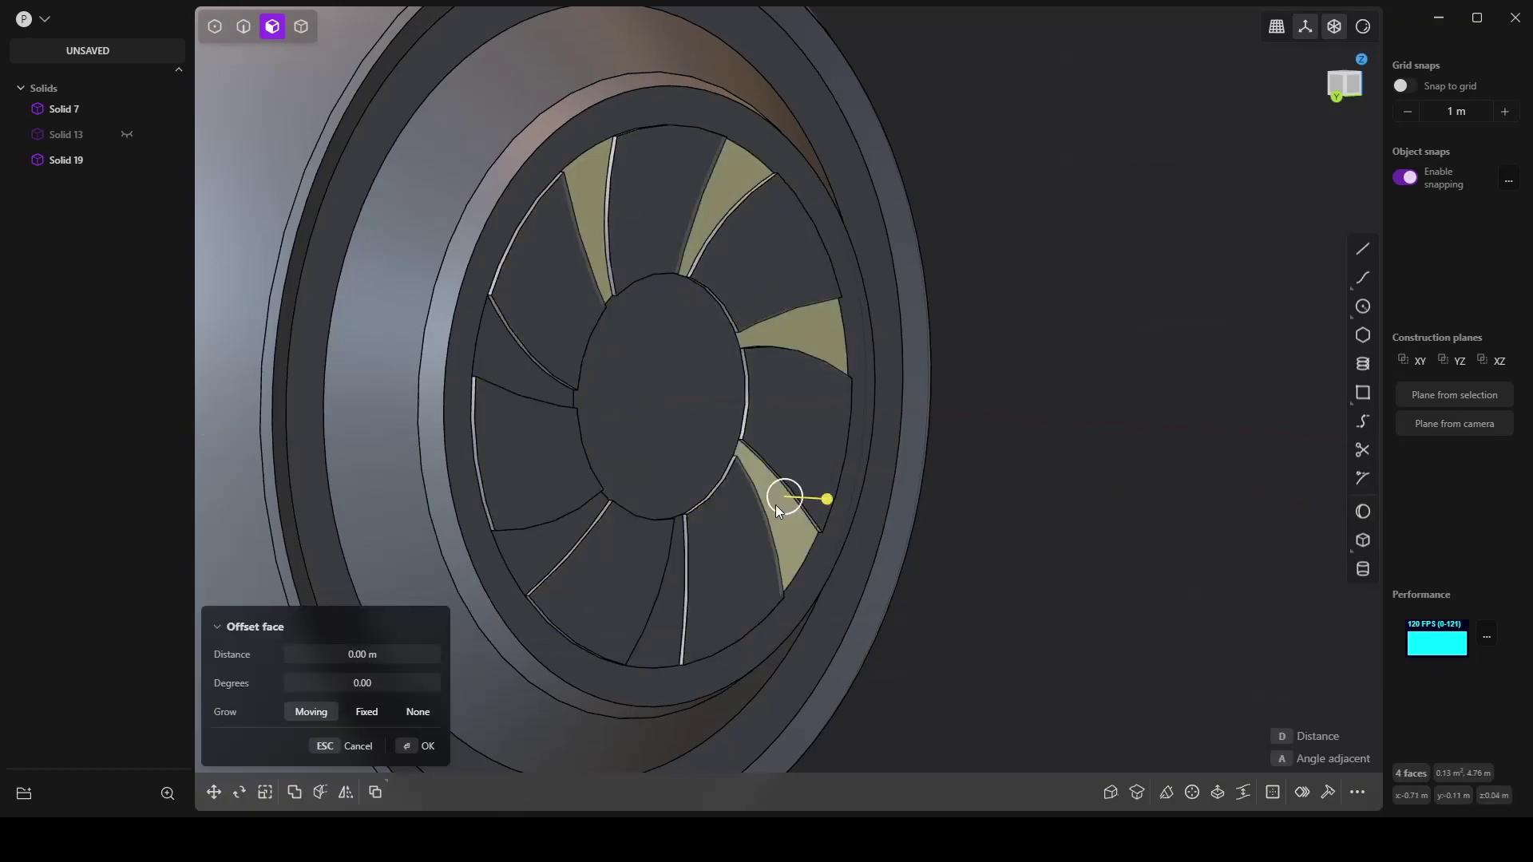
pyautogui.keyDown('shift'); pyautogui.click(674, 572); pyautogui.keyUp('shift')
pyautogui.keyDown('shift'); pyautogui.click(567, 546); pyautogui.keyUp('shift')
pyautogui.keyDown('shift'); pyautogui.click(493, 382); pyautogui.keyUp('shift')
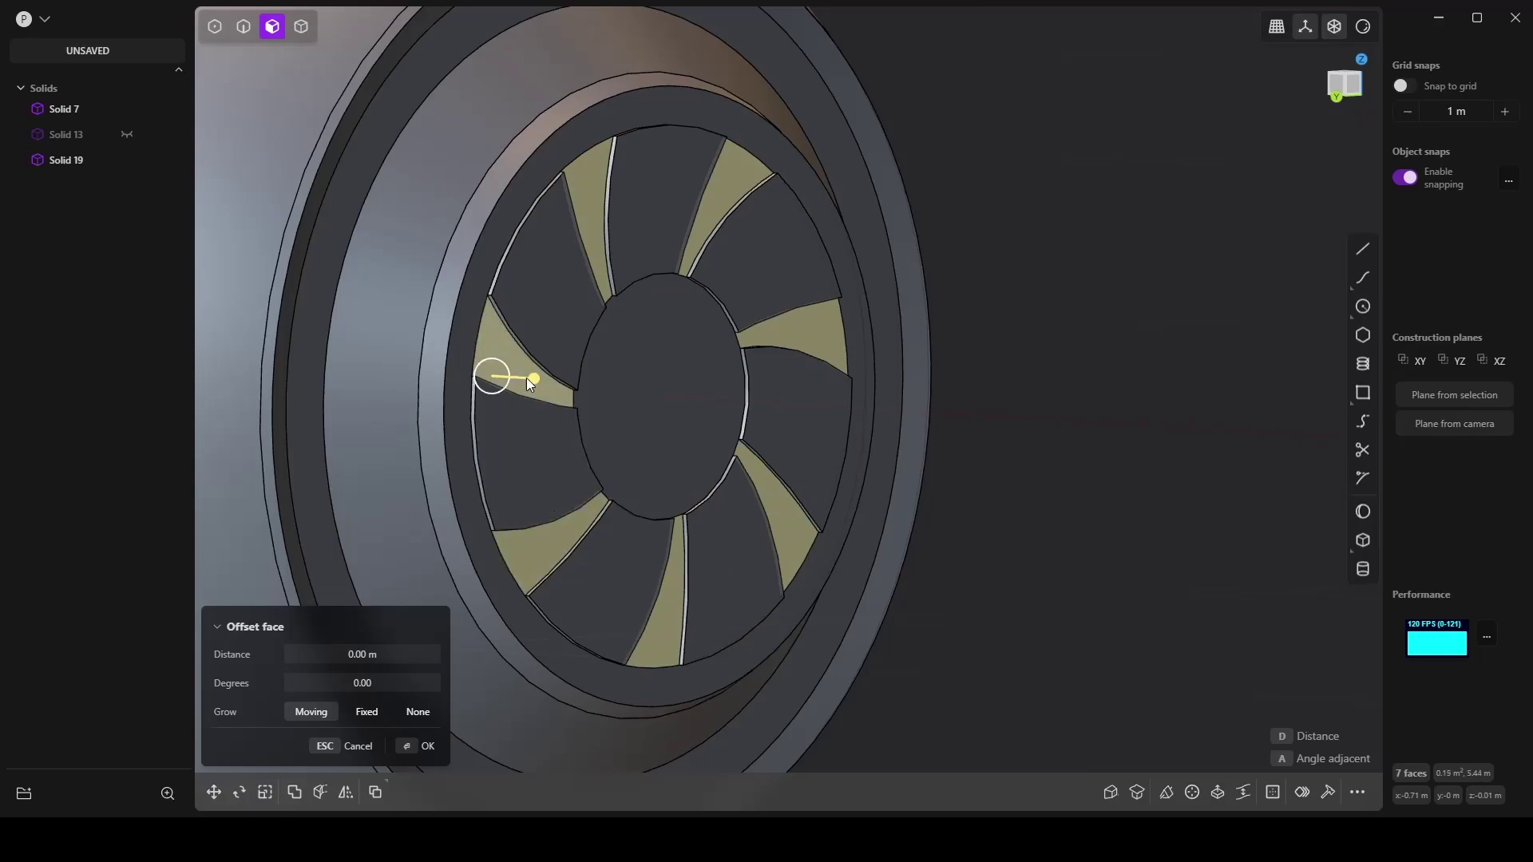
pyautogui.moveTo(530, 377); pyautogui.dragTo(544, 376, button='middle')
pyautogui.moveTo(542, 379); pyautogui.dragTo(543, 380)
pyautogui.moveTo(549, 381); pyautogui.dragTo(549, 409)
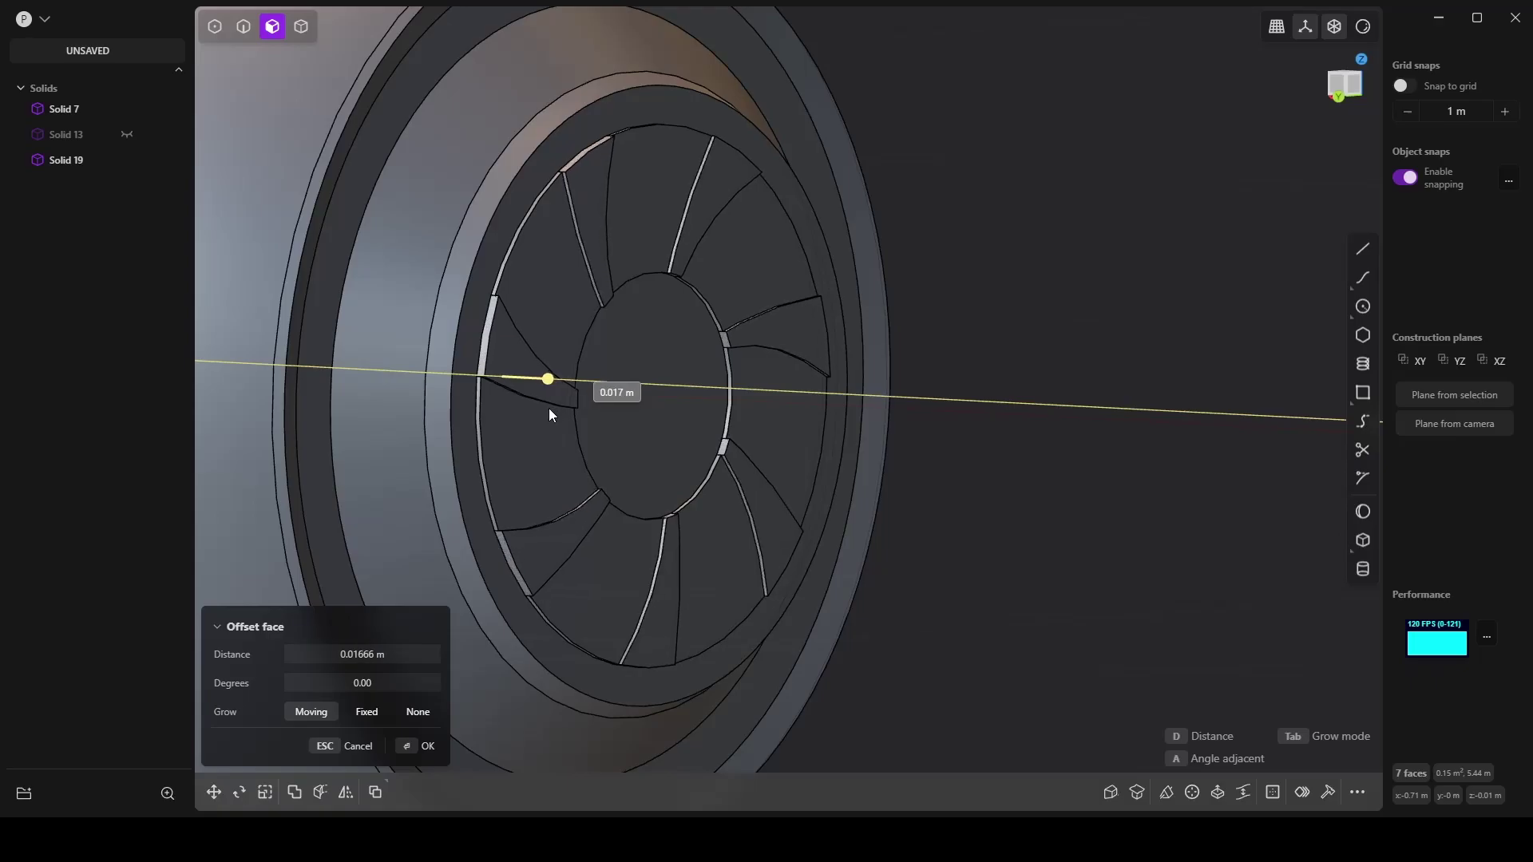
pyautogui.press('Return')
# Step: Offset the central hub face's edge loop inward to imprint a smaller circle on the hub
pyautogui.moveTo(1028, 378); pyautogui.dragTo(806, 368, button='middle')
pyautogui.click(487, 324)
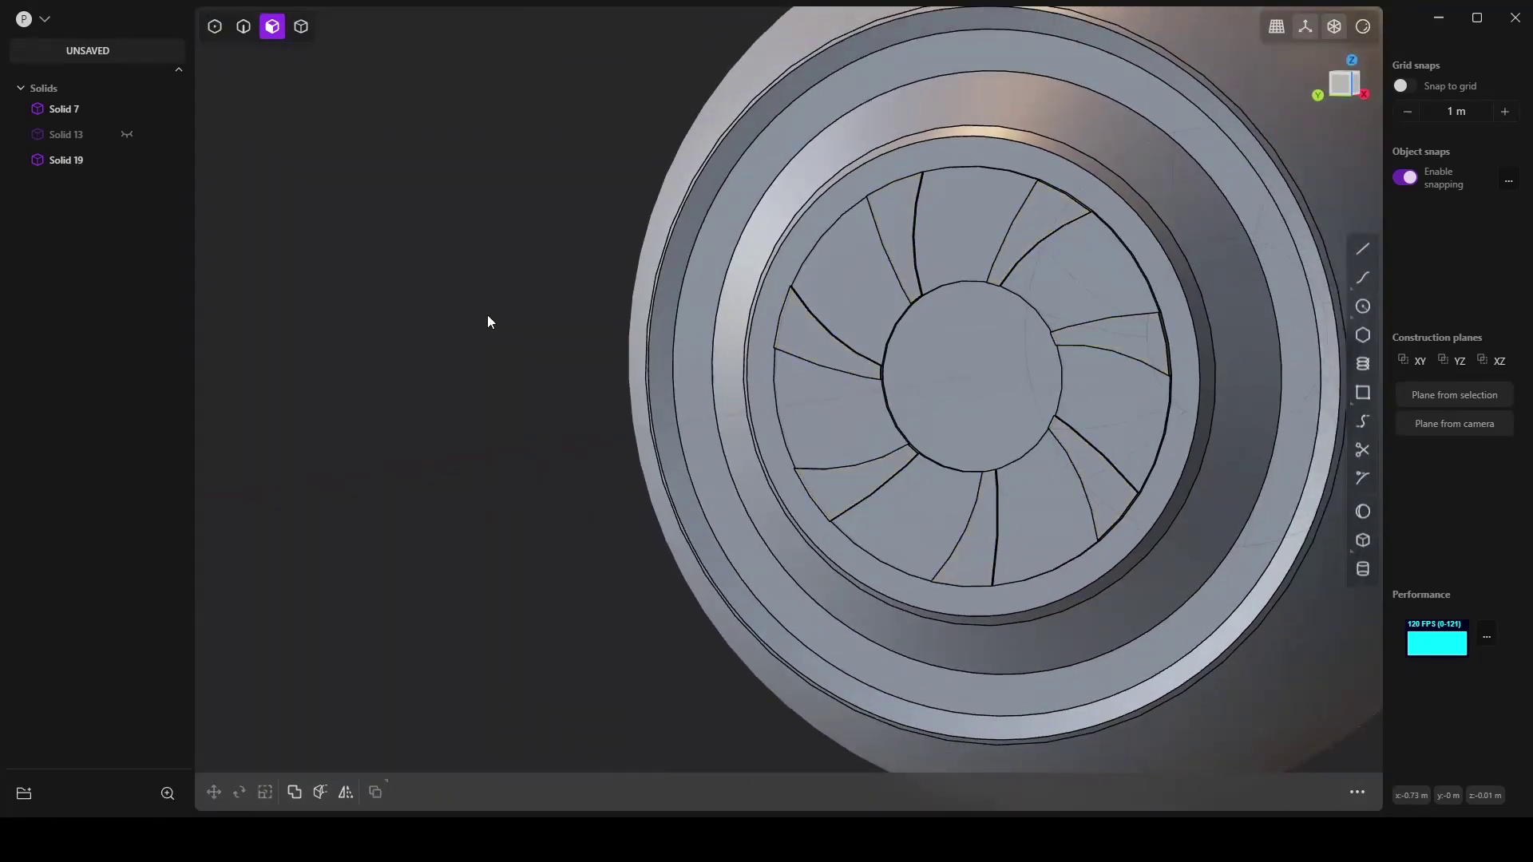
pyautogui.moveTo(486, 322); pyautogui.dragTo(548, 307, button='middle')
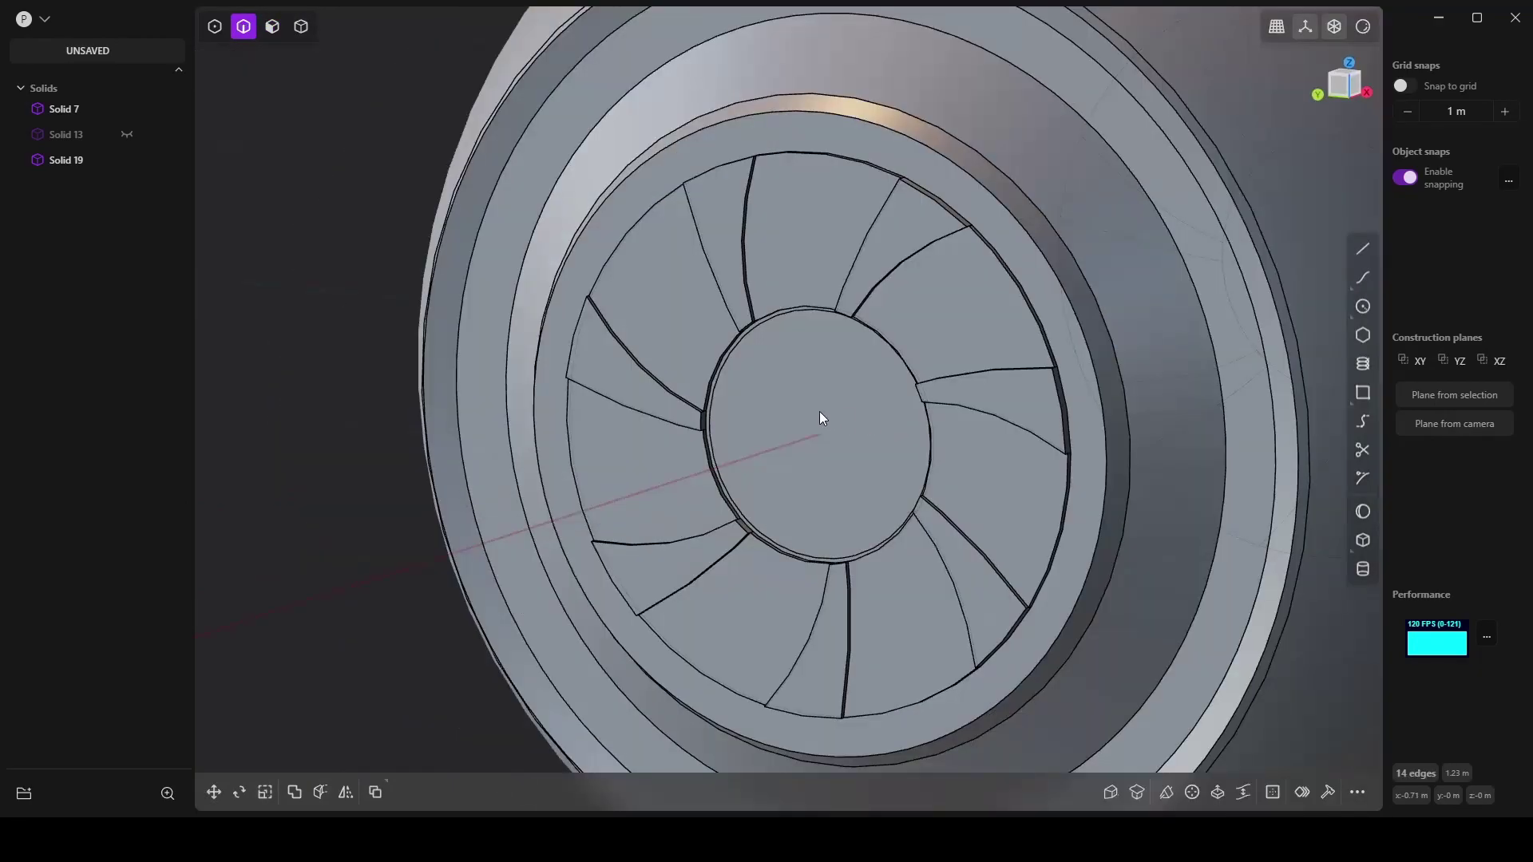
pyautogui.hotkey('ctrl', '3')
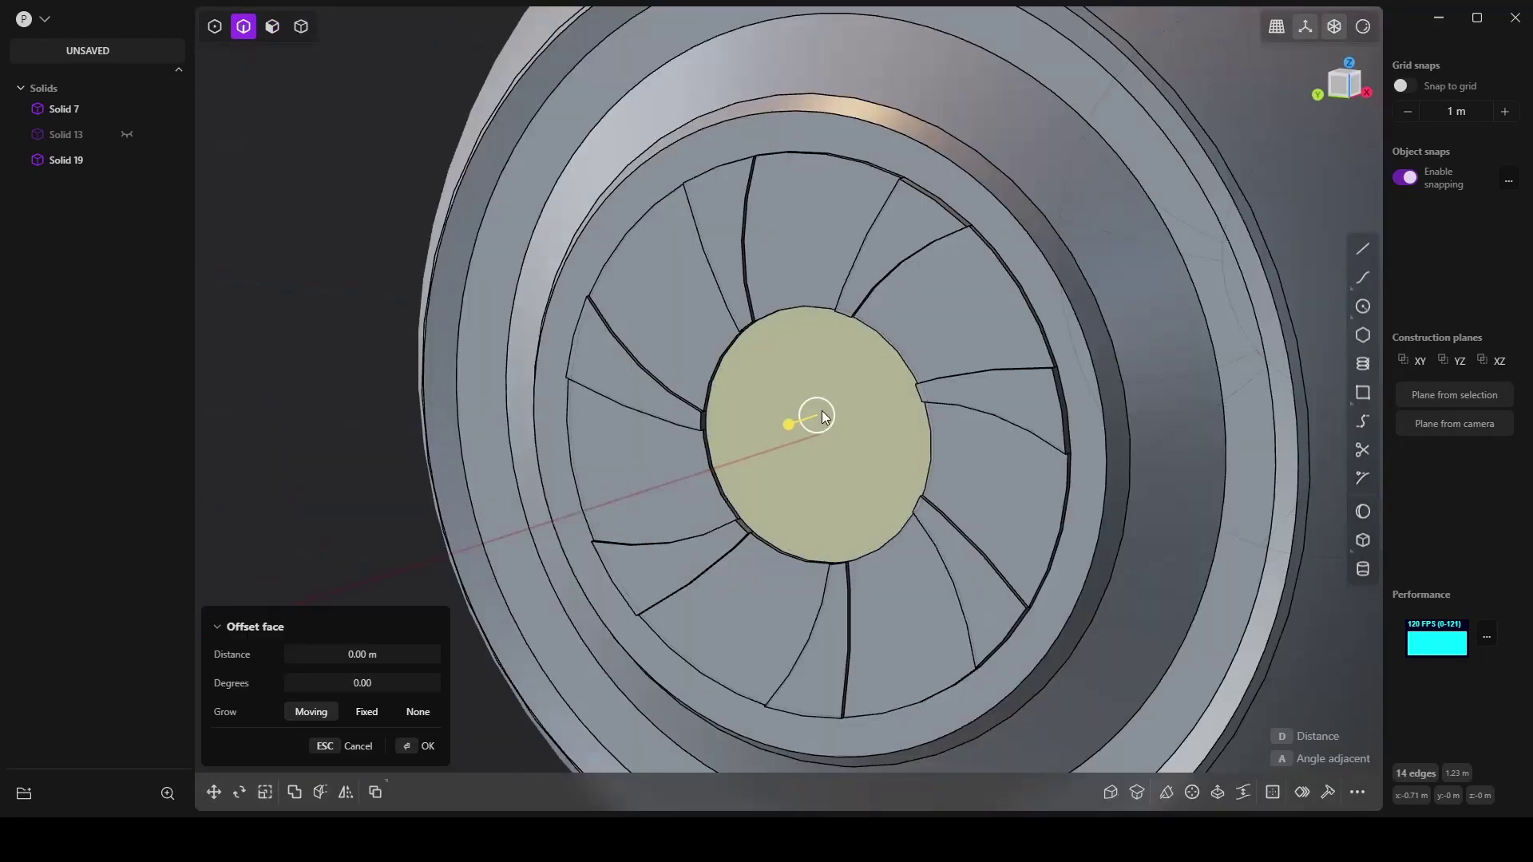
pyautogui.press('o')
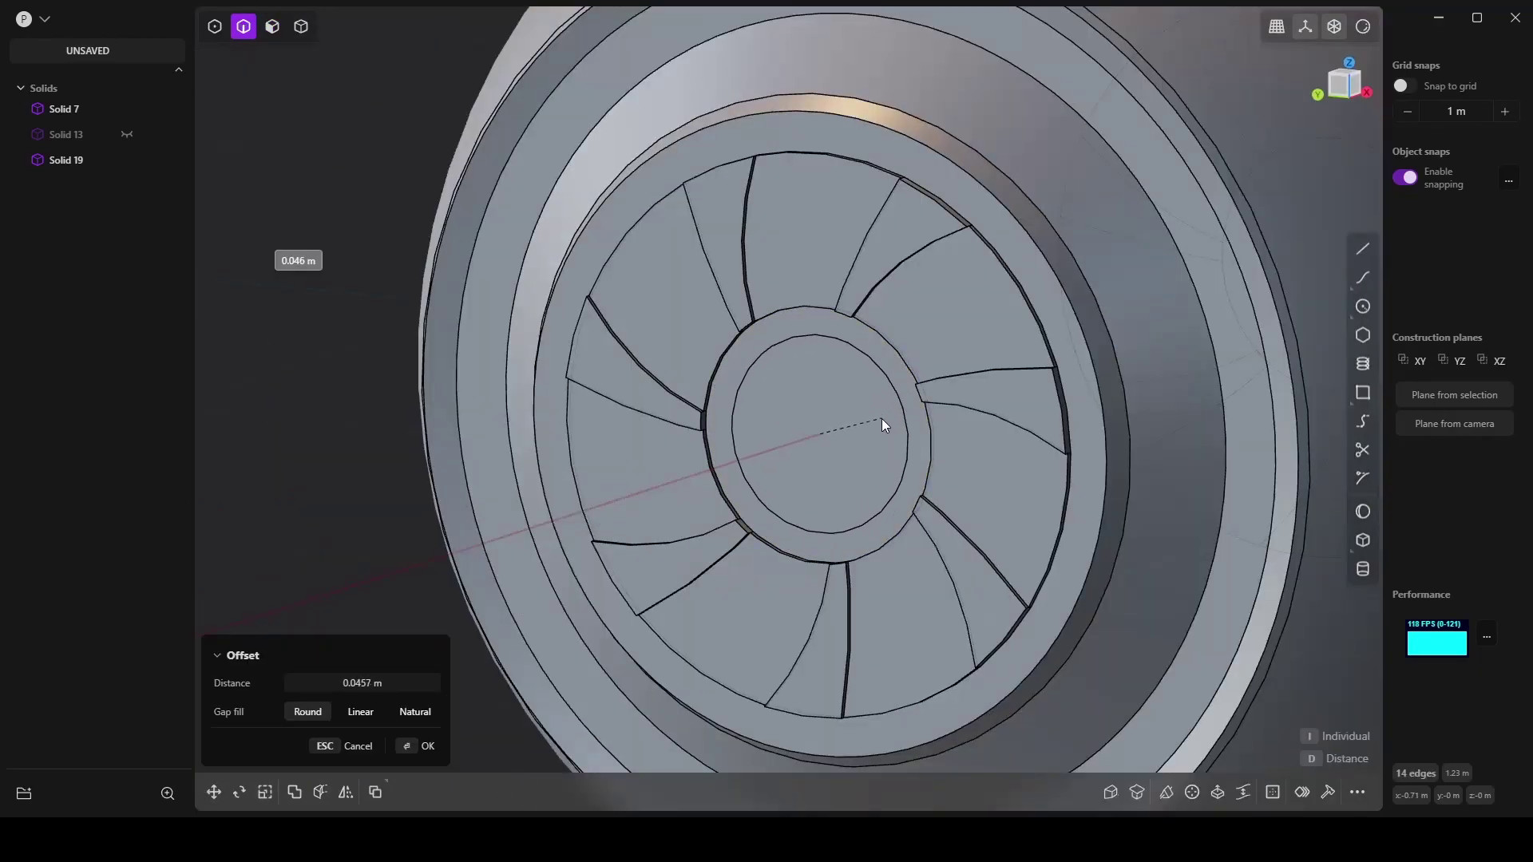
pyautogui.press('Escape')
pyautogui.press('Escape')
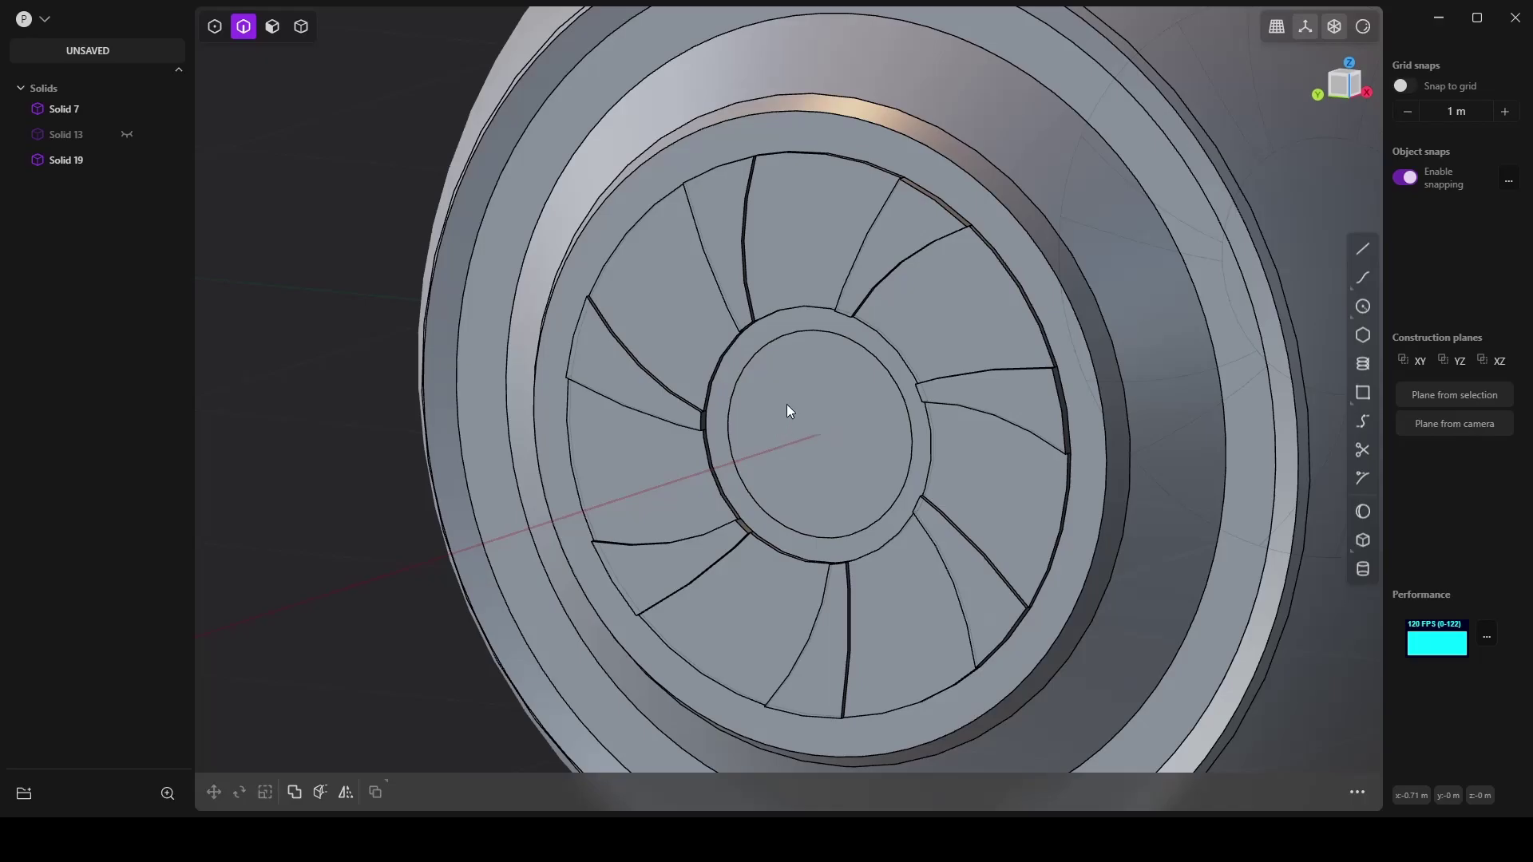
# Step: Offset the inner circular hub face deep into the body to form a central hole
pyautogui.press('3')
pyautogui.click(808, 399)
pyautogui.press('o')
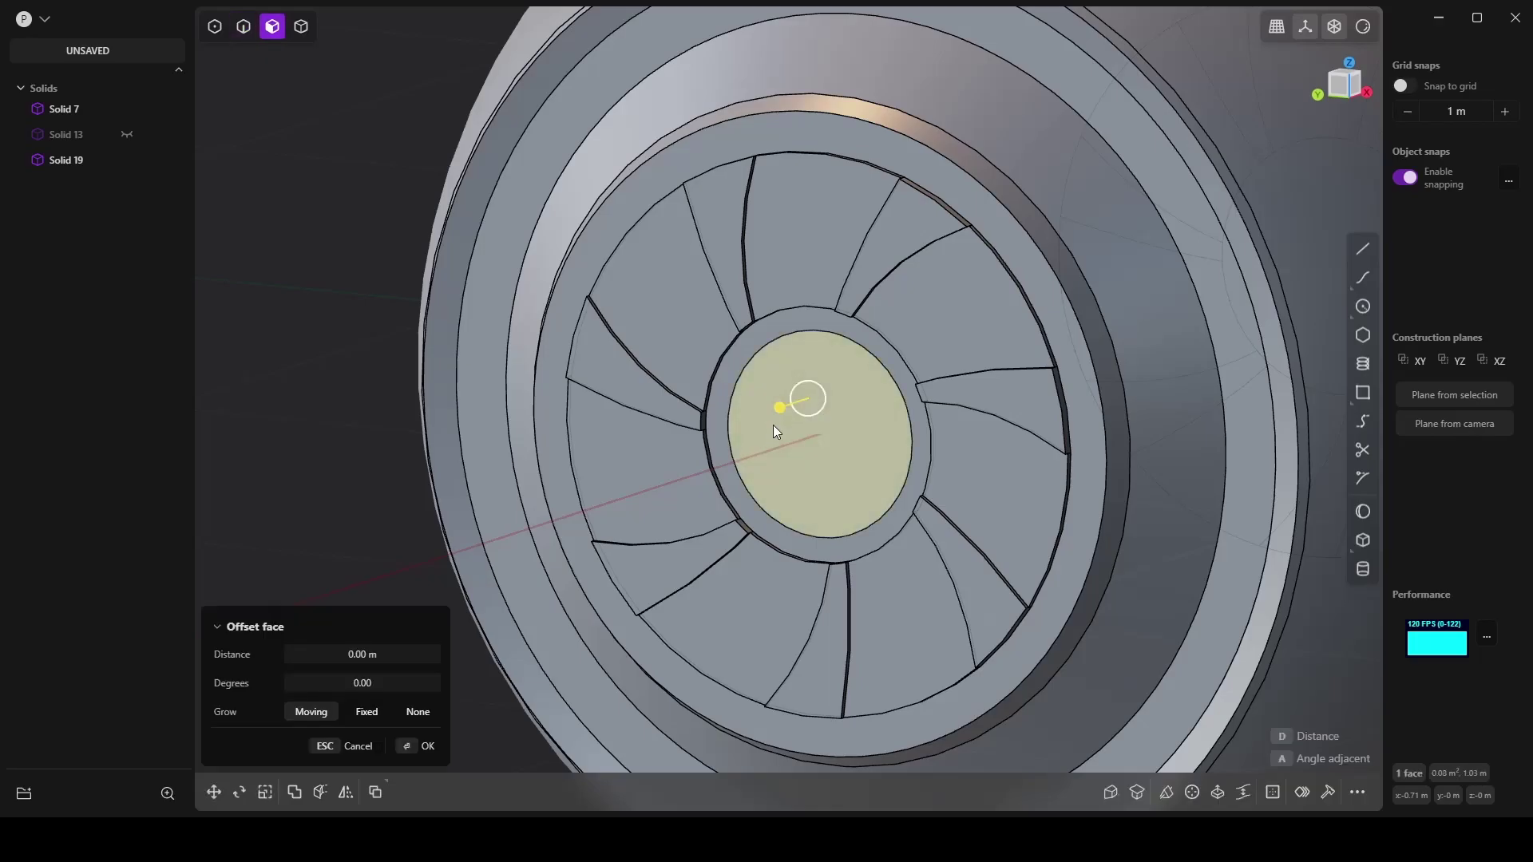
pyautogui.moveTo(889, 413); pyautogui.dragTo(889, 413)
pyautogui.click(800, 431)
# Step: Chamfer the entire edge loop around the central hole's rim
pyautogui.press('2')
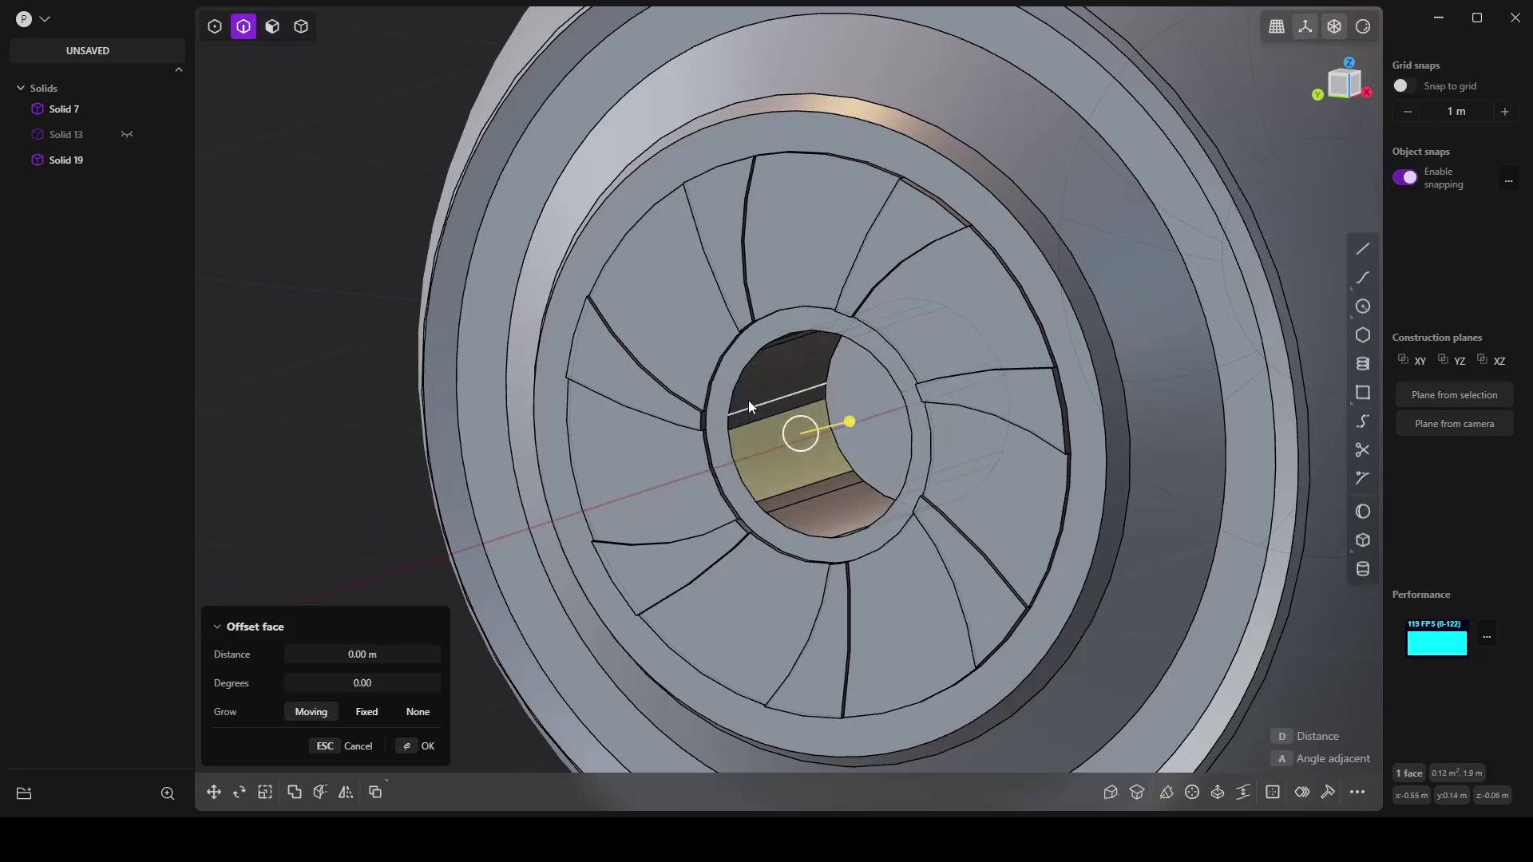
pyautogui.doubleClick(726, 415)
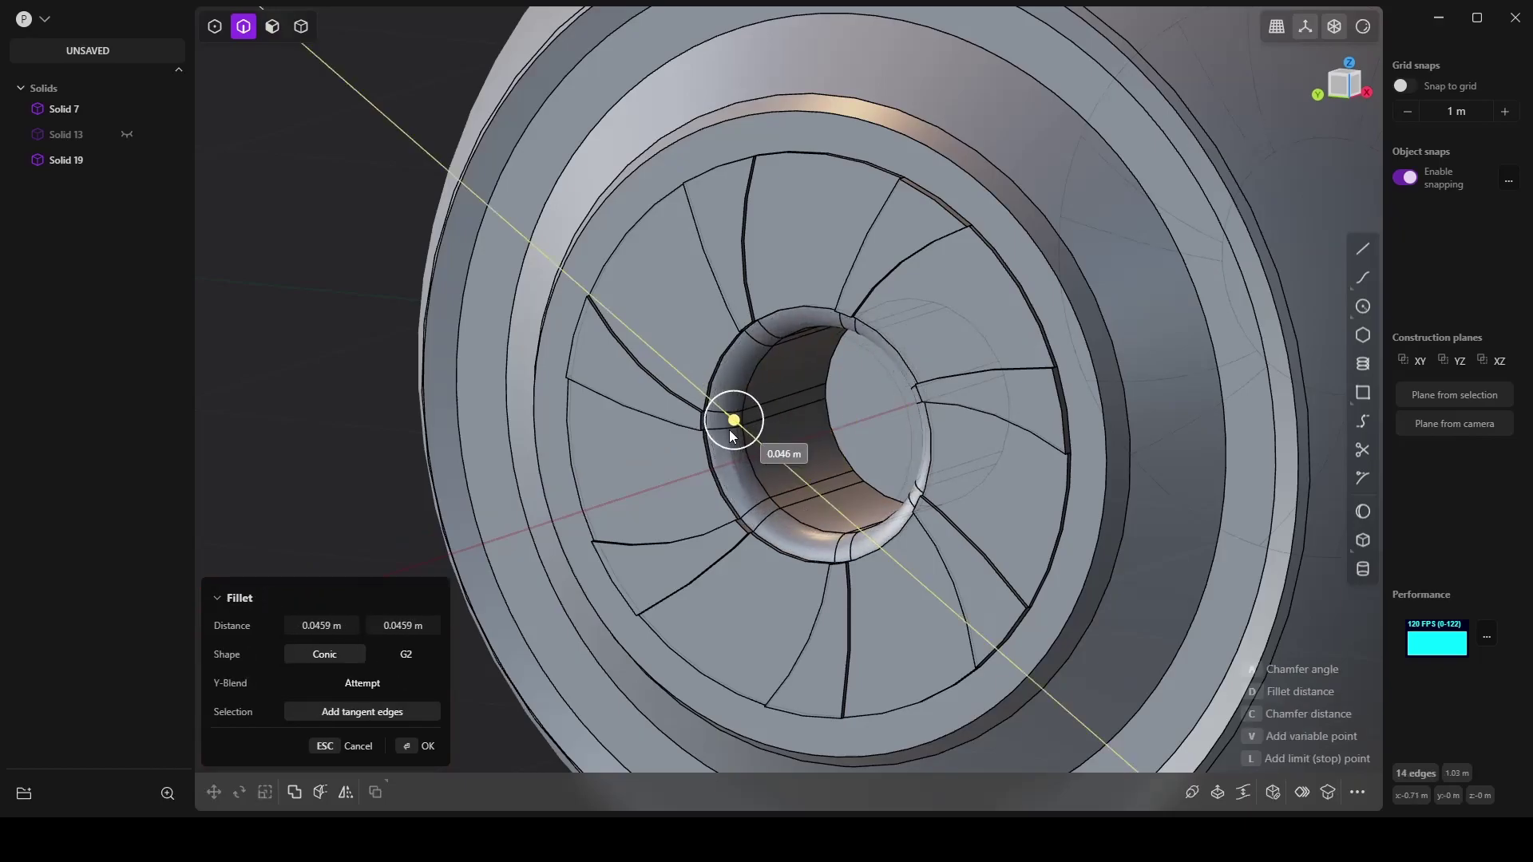
pyautogui.click(698, 430)
pyautogui.rightClick(688, 425)
# Step: Select the short rim edges at the inner ends of two gaps between the blades and try a chamfer on them
pyautogui.moveTo(519, 398); pyautogui.dragTo(738, 366, button='middle')
pyautogui.scroll(-3, 738, 366)
pyautogui.moveTo(1154, 279); pyautogui.dragTo(874, 267, button='middle')
pyautogui.click(798, 304)
pyautogui.moveTo(797, 299); pyautogui.dragTo(753, 279, button='middle')
pyautogui.click(752, 276)
pyautogui.press('f')
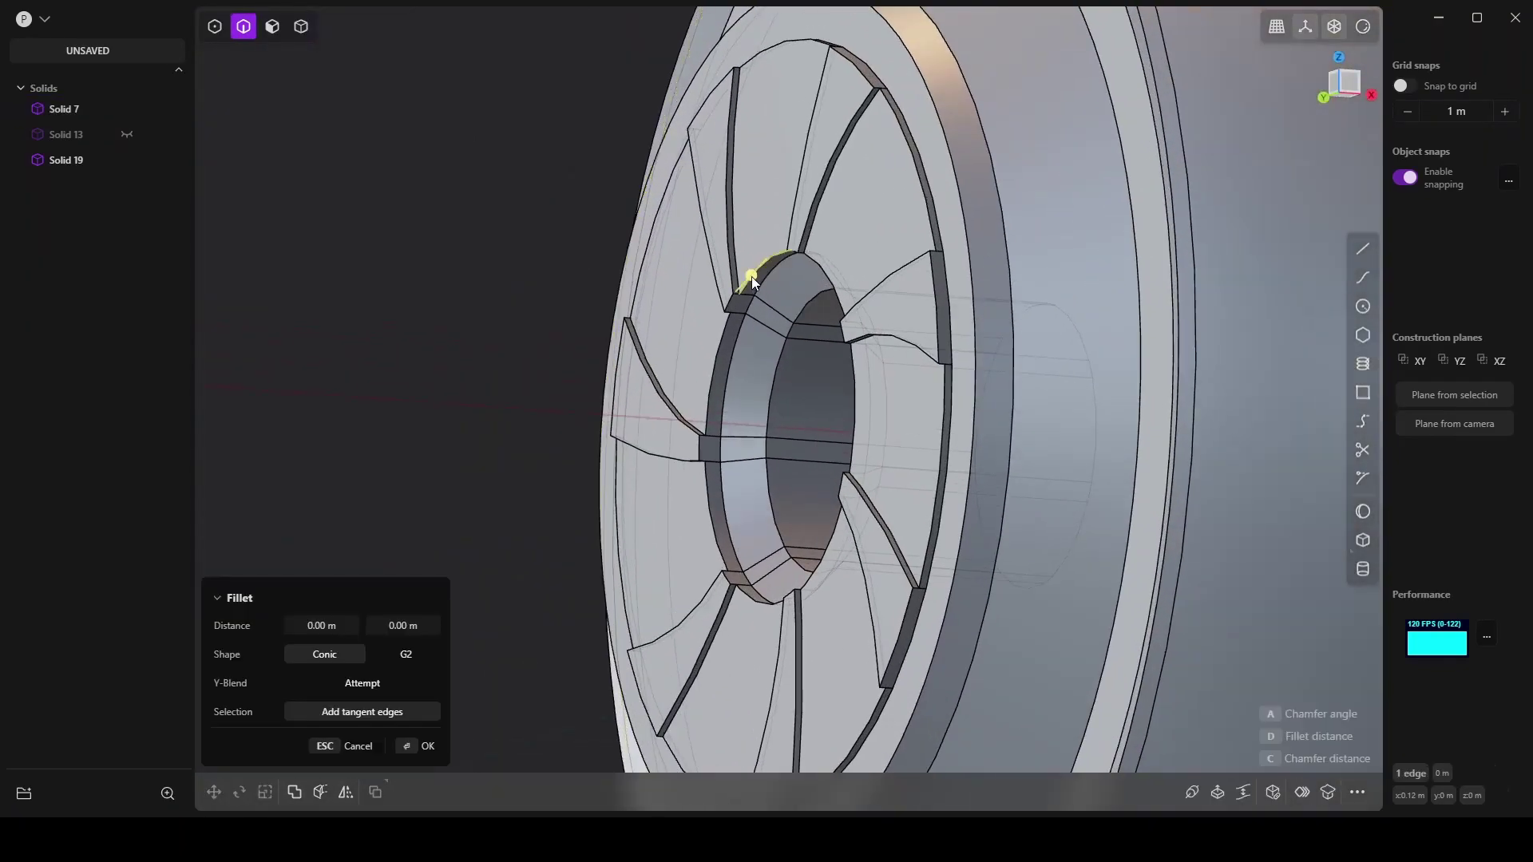
pyautogui.moveTo(734, 302); pyautogui.dragTo(765, 313)
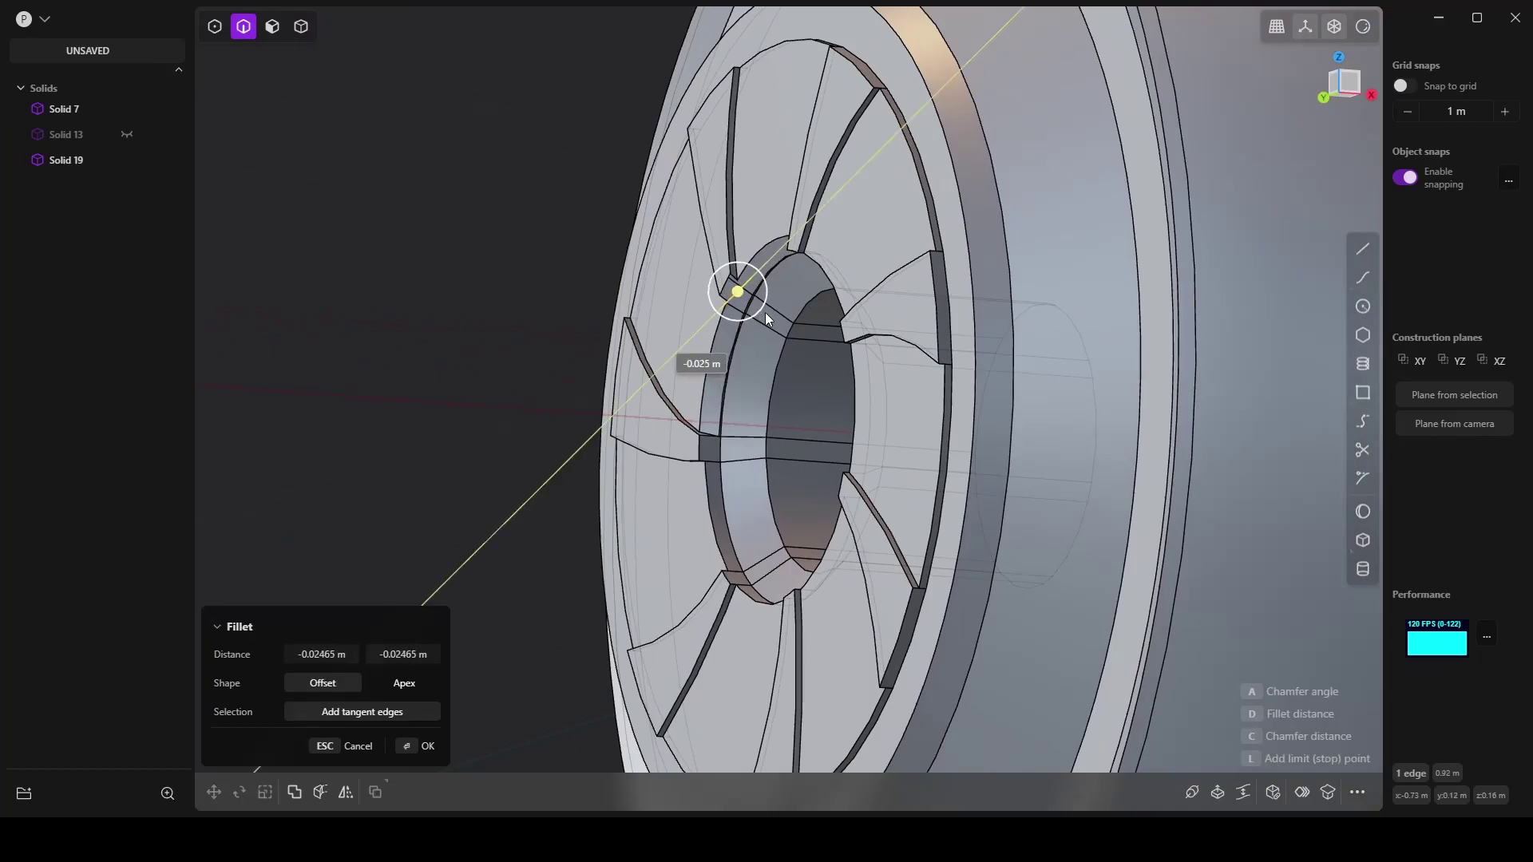
pyautogui.press('Escape')
pyautogui.keyDown('shift'); pyautogui.click(725, 298); pyautogui.keyUp('shift')
pyautogui.press('b')
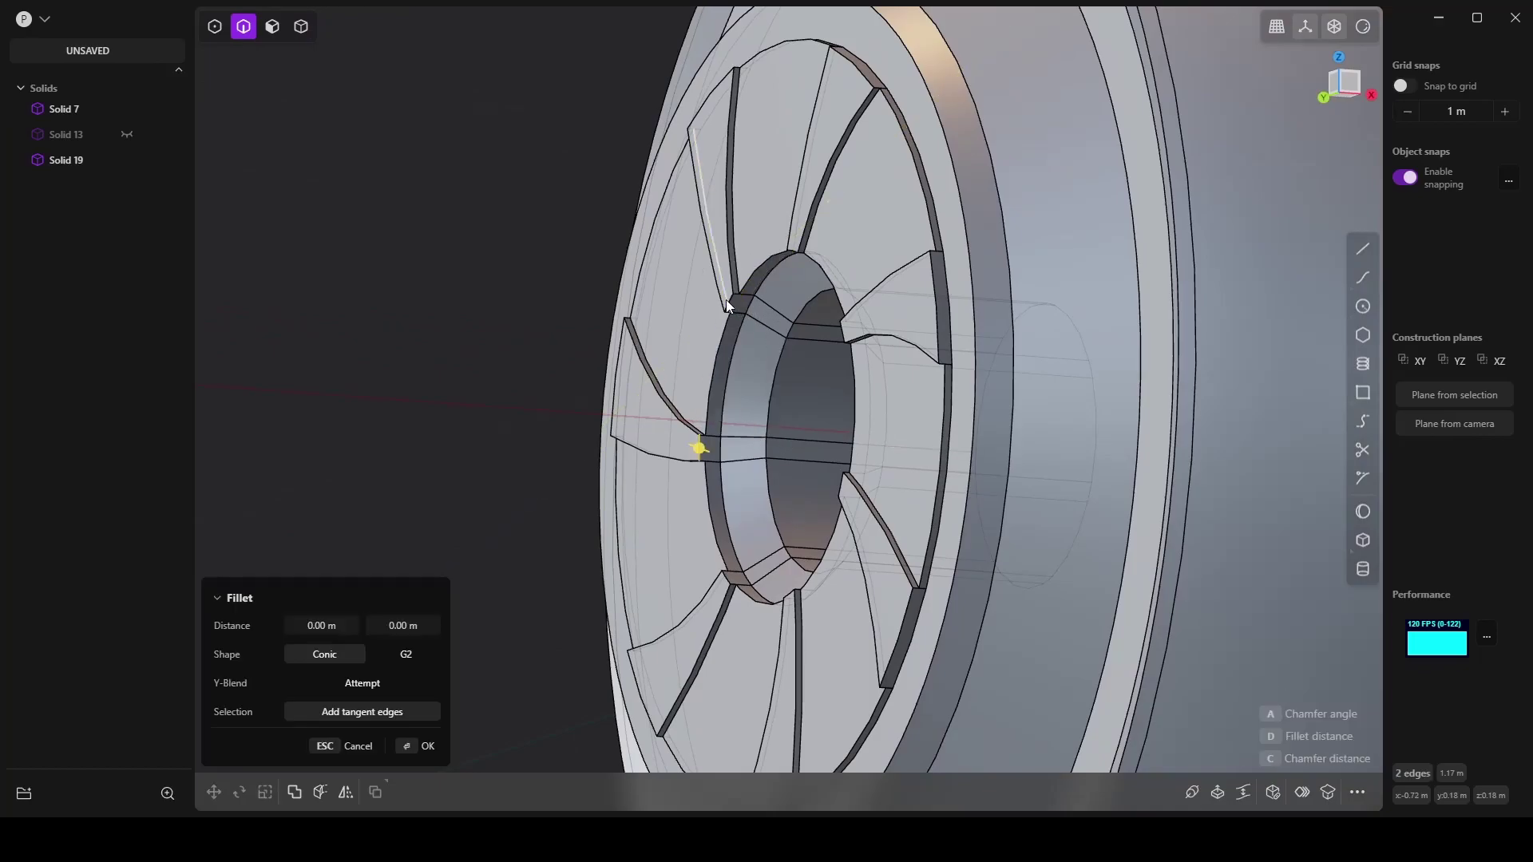
pyautogui.moveTo(729, 304); pyautogui.dragTo(783, 365)
pyautogui.press('Escape')
# Step: Extend the selection to all seven short rim edges between the blades around the hole and chamfer them by about 0.014 m
pyautogui.moveTo(782, 364); pyautogui.dragTo(910, 383, button='middle')
pyautogui.keyDown('shift'); pyautogui.click(961, 276); pyautogui.keyUp('shift')
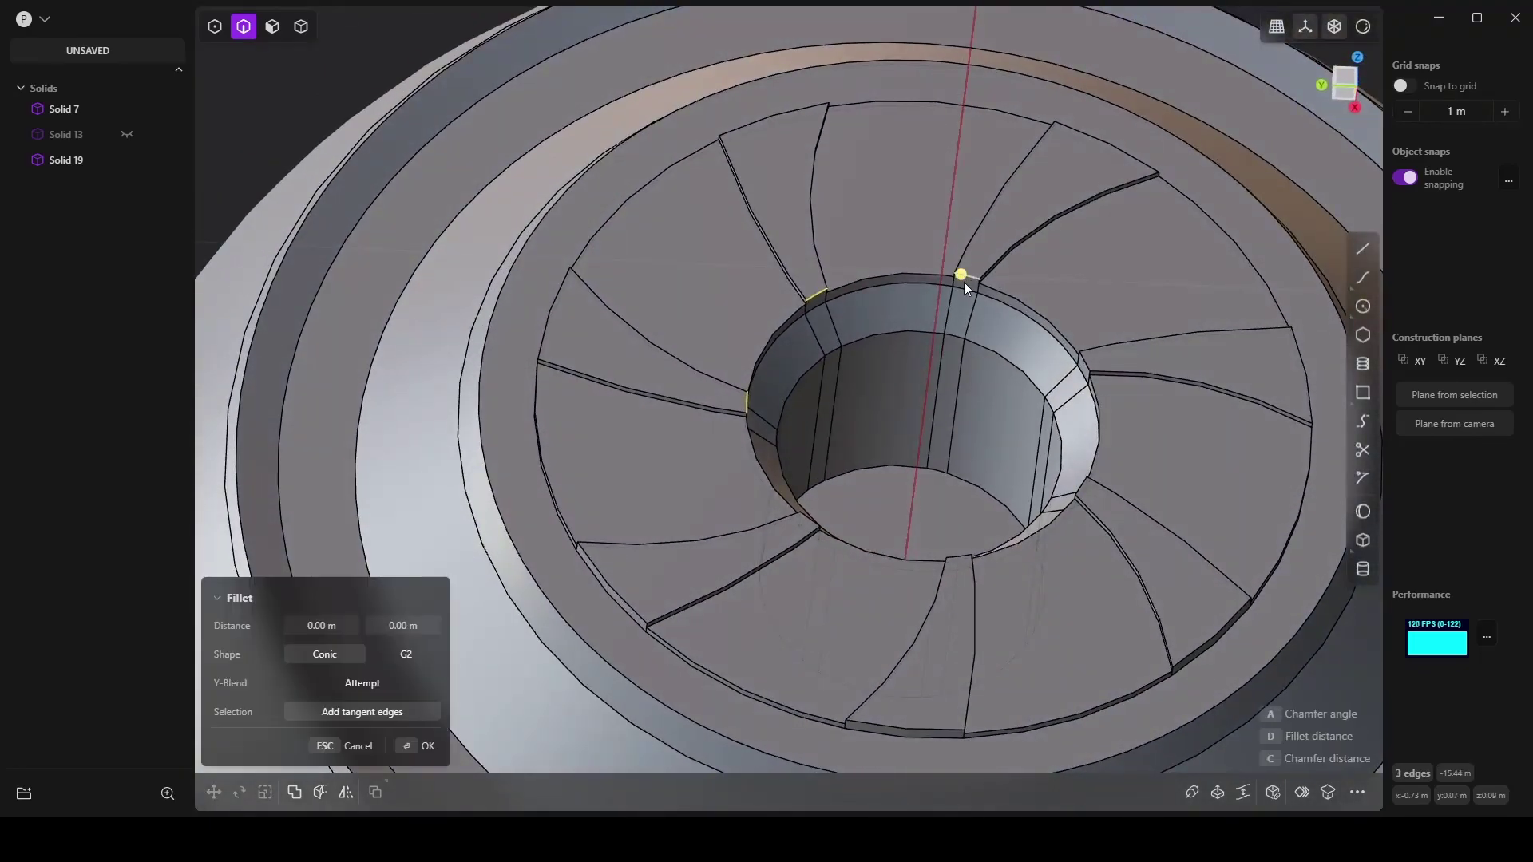
pyautogui.moveTo(962, 277); pyautogui.dragTo(1091, 429, button='middle')
pyautogui.keyDown('shift'); pyautogui.click(1099, 394); pyautogui.keyUp('shift')
pyautogui.keyDown('shift'); pyautogui.click(1094, 551); pyautogui.keyUp('shift')
pyautogui.moveTo(1096, 561); pyautogui.dragTo(841, 639, button='middle')
pyautogui.keyDown('shift'); pyautogui.click(996, 654); pyautogui.keyUp('shift')
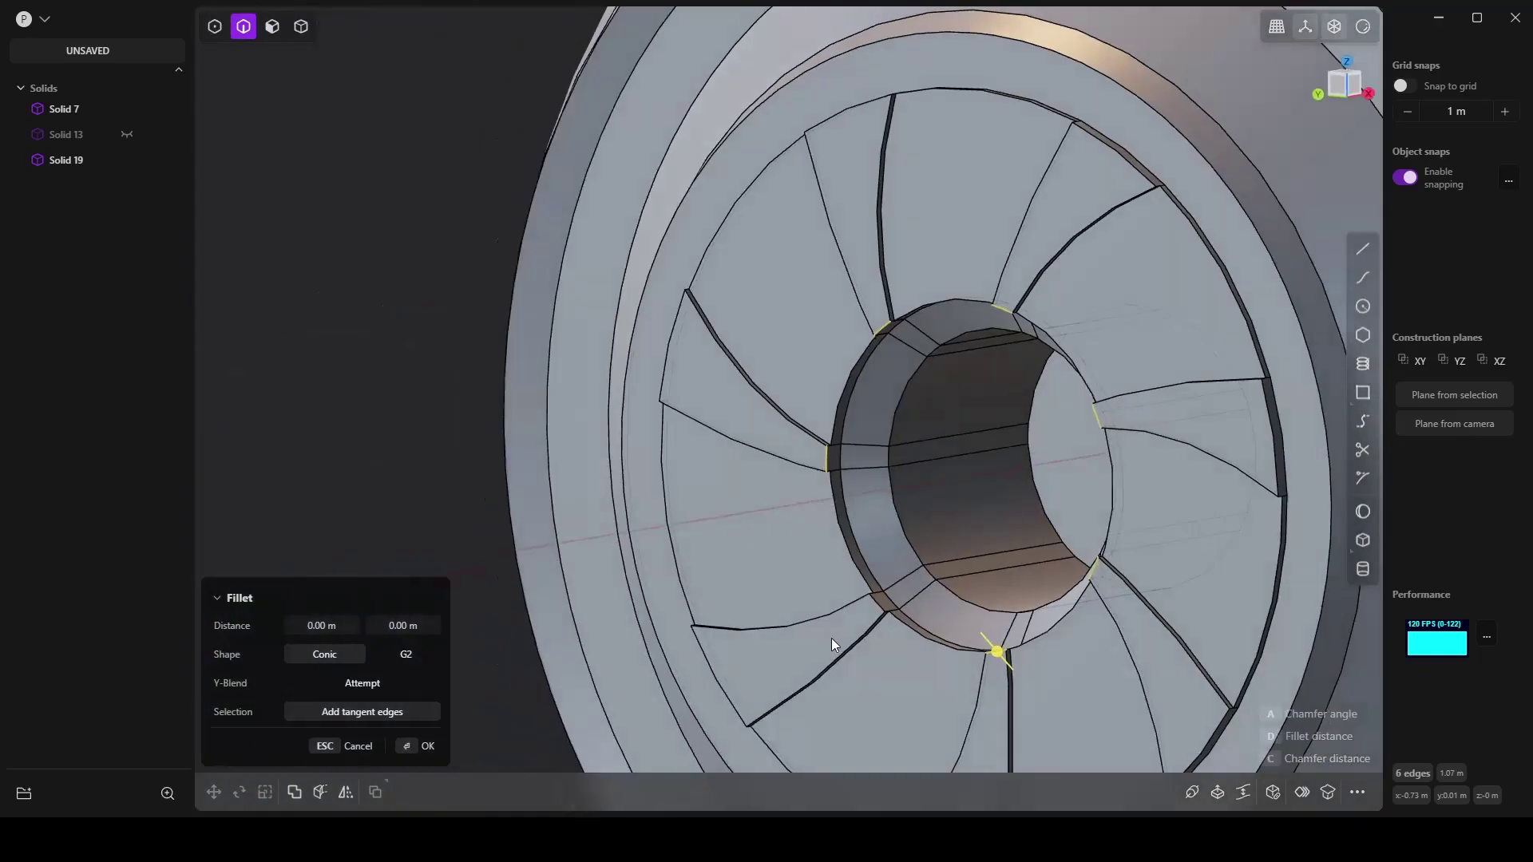
pyautogui.moveTo(876, 610); pyautogui.dragTo(873, 623)
pyautogui.moveTo(873, 622); pyautogui.dragTo(893, 548, button='middle')
pyautogui.scroll(-3, 893, 548)
pyautogui.moveTo(889, 588); pyautogui.dragTo(896, 582)
pyautogui.scroll(4, 906, 581)
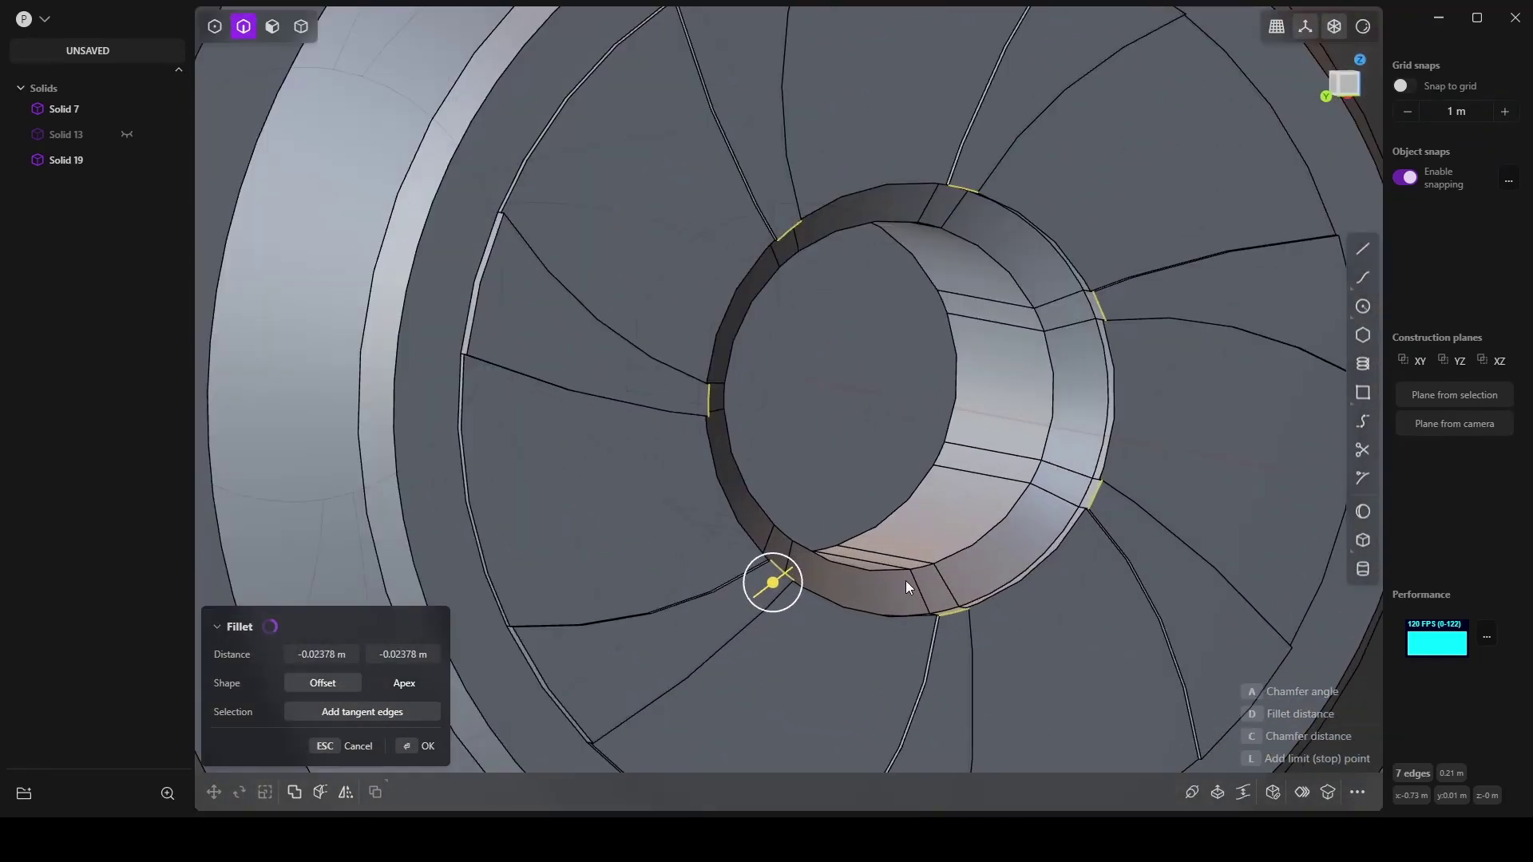
pyautogui.moveTo(775, 582); pyautogui.dragTo(798, 595)
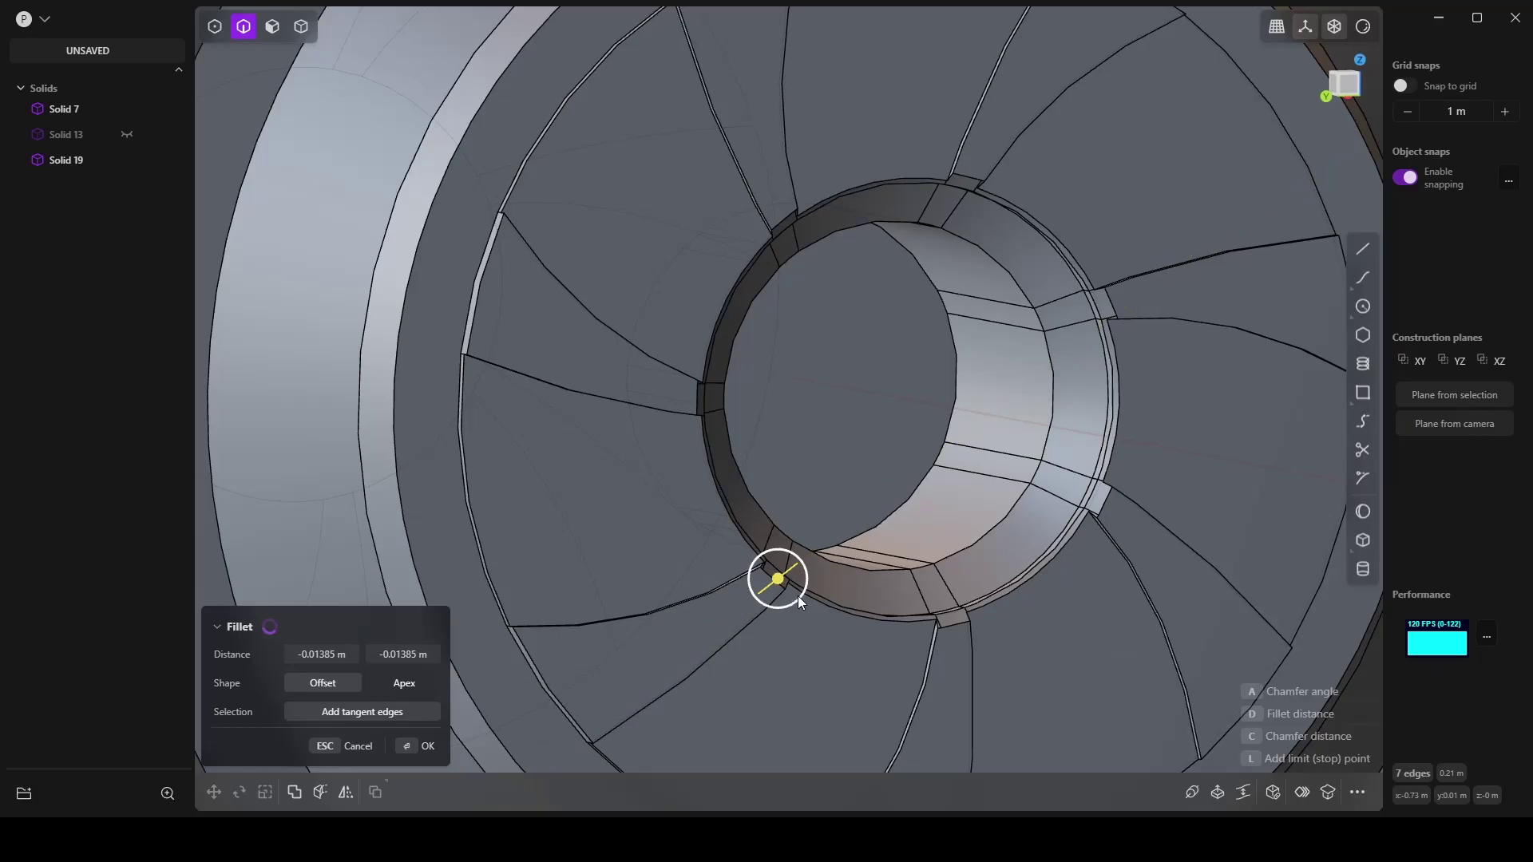
pyautogui.scroll(-2, 939, 613)
pyautogui.moveTo(939, 613); pyautogui.dragTo(779, 577, button='middle')
pyautogui.press('Return')
# Step: Delete the main sphere body temporarily to examine the thin ring solid beneath it, and undo the deletion
pyautogui.scroll(-5, 873, 583)
pyautogui.press('4')
pyautogui.click(984, 318)
pyautogui.press('x')
pyautogui.moveTo(1019, 435); pyautogui.dragTo(741, 321, button='middle')
pyautogui.hotkey('ctrl', 'z')
pyautogui.scroll(5, 1027, 453)
pyautogui.press('x')
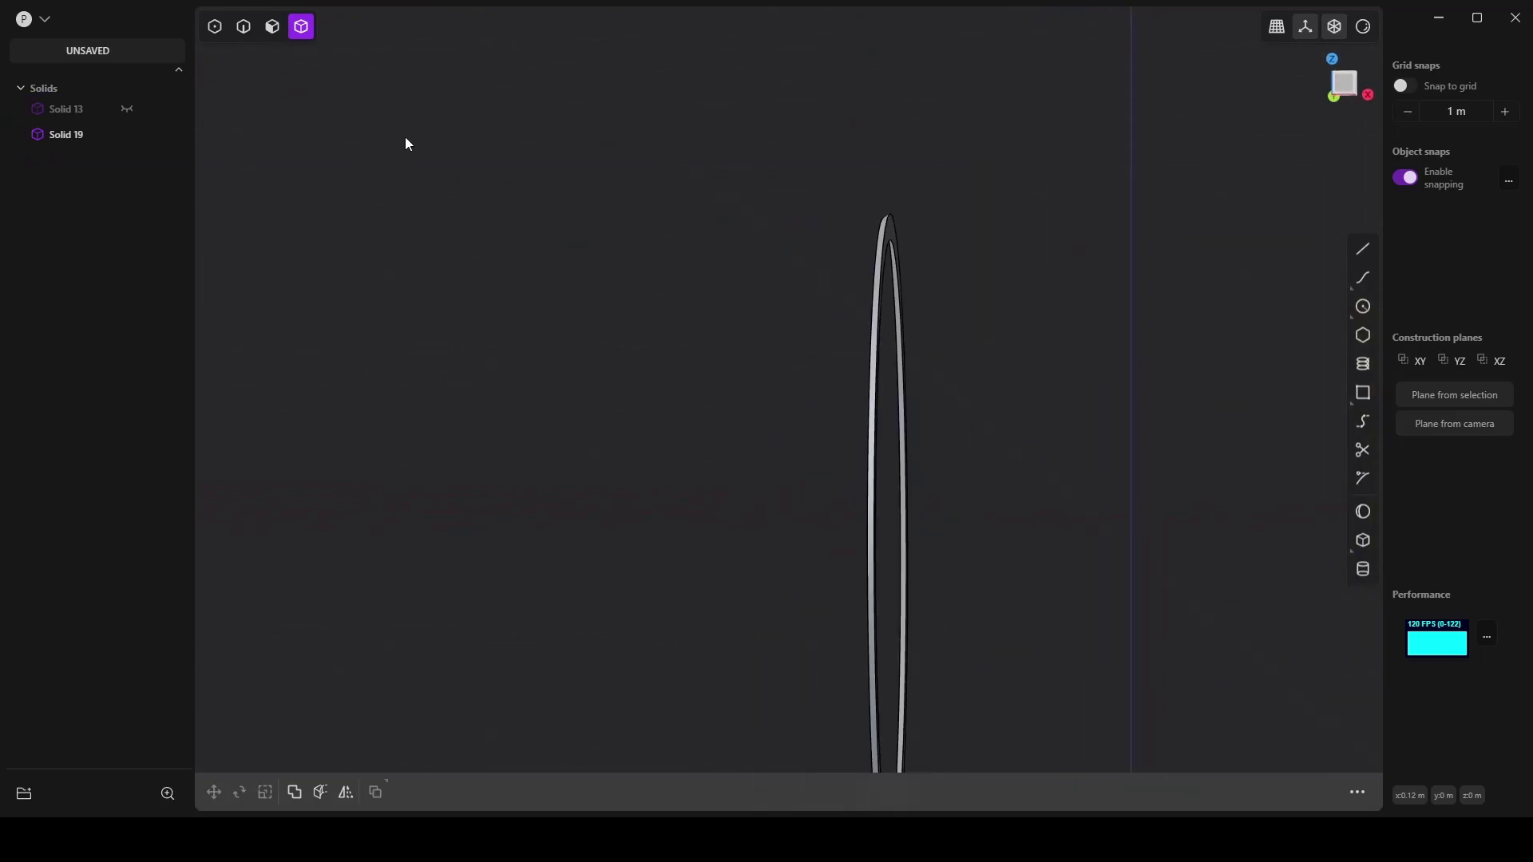
pyautogui.hotkey('ctrl', 'z')
pyautogui.moveTo(792, 365); pyautogui.dragTo(861, 368, button='middle')
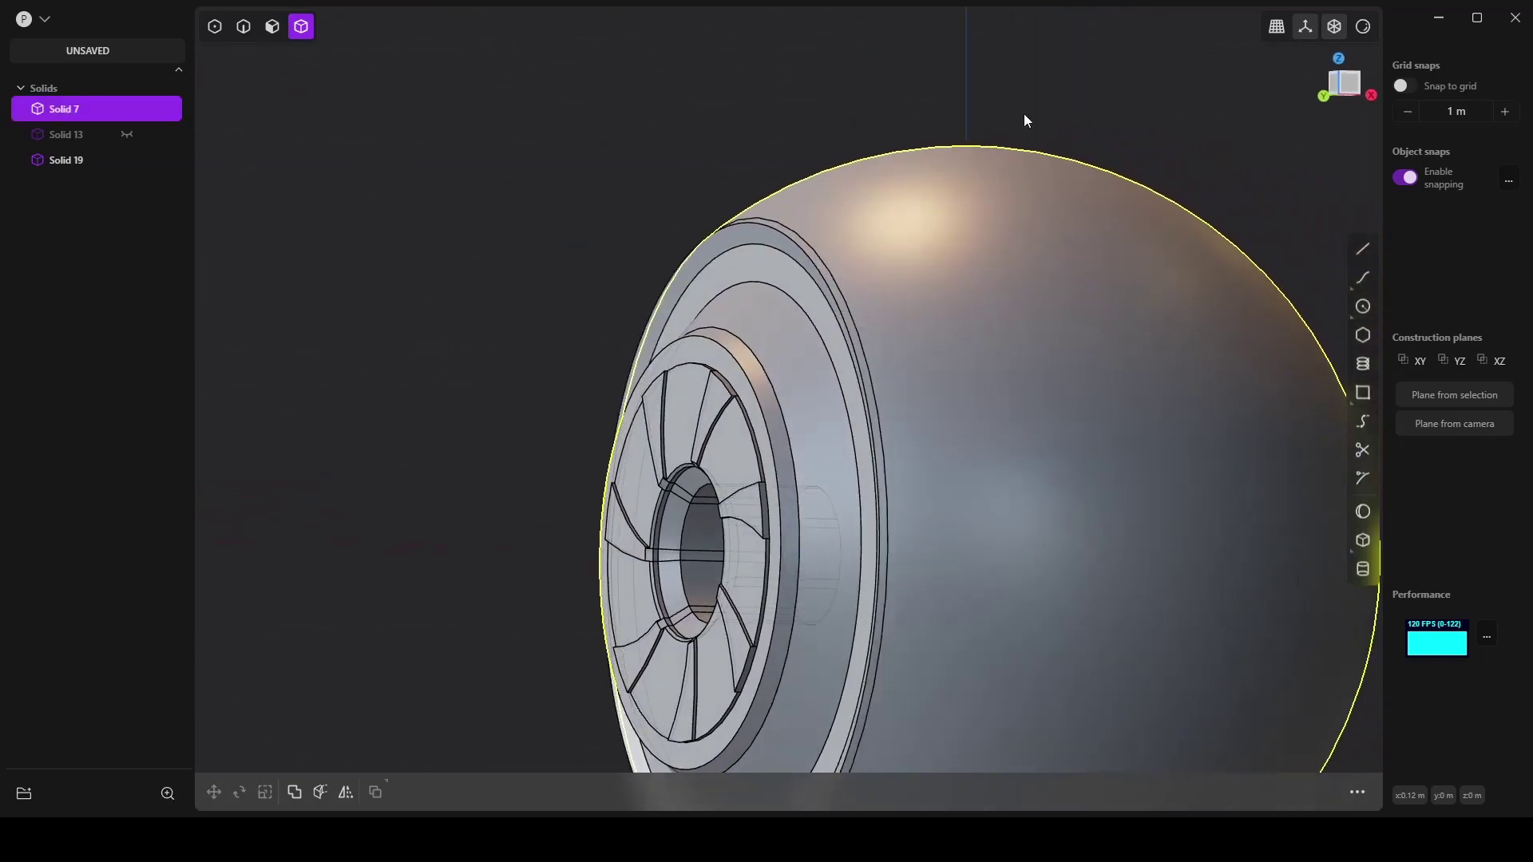
pyautogui.click(990, 101)
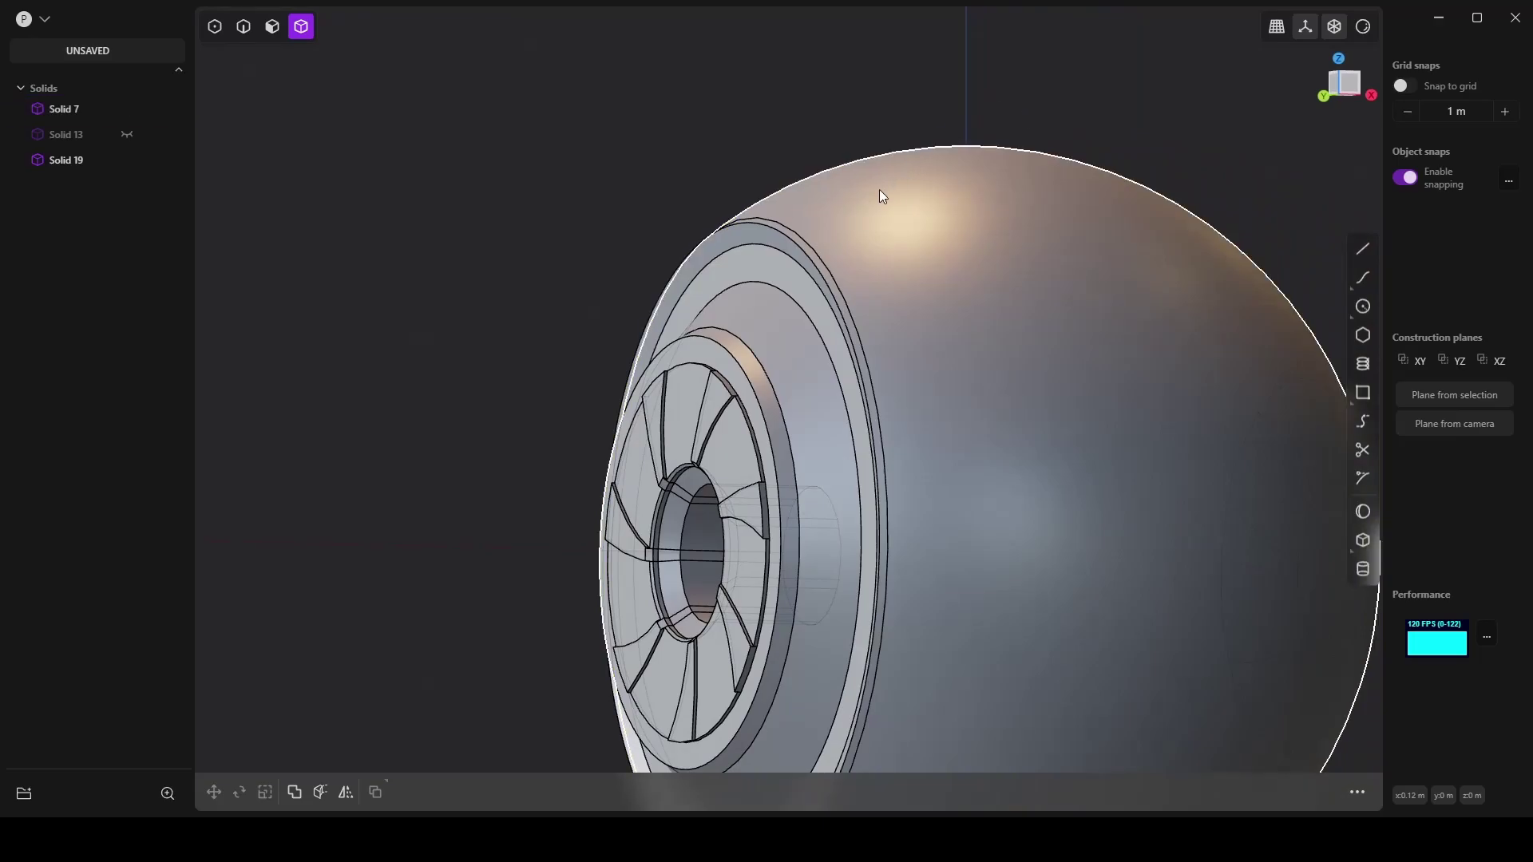
# Step: Join the sphere body and the thin ring solid into one solid with a Boolean union
pyautogui.click(805, 250)
pyautogui.keyDown('shift'); pyautogui.click(895, 255); pyautogui.keyUp('shift')
pyautogui.press('q')
pyautogui.press('q')
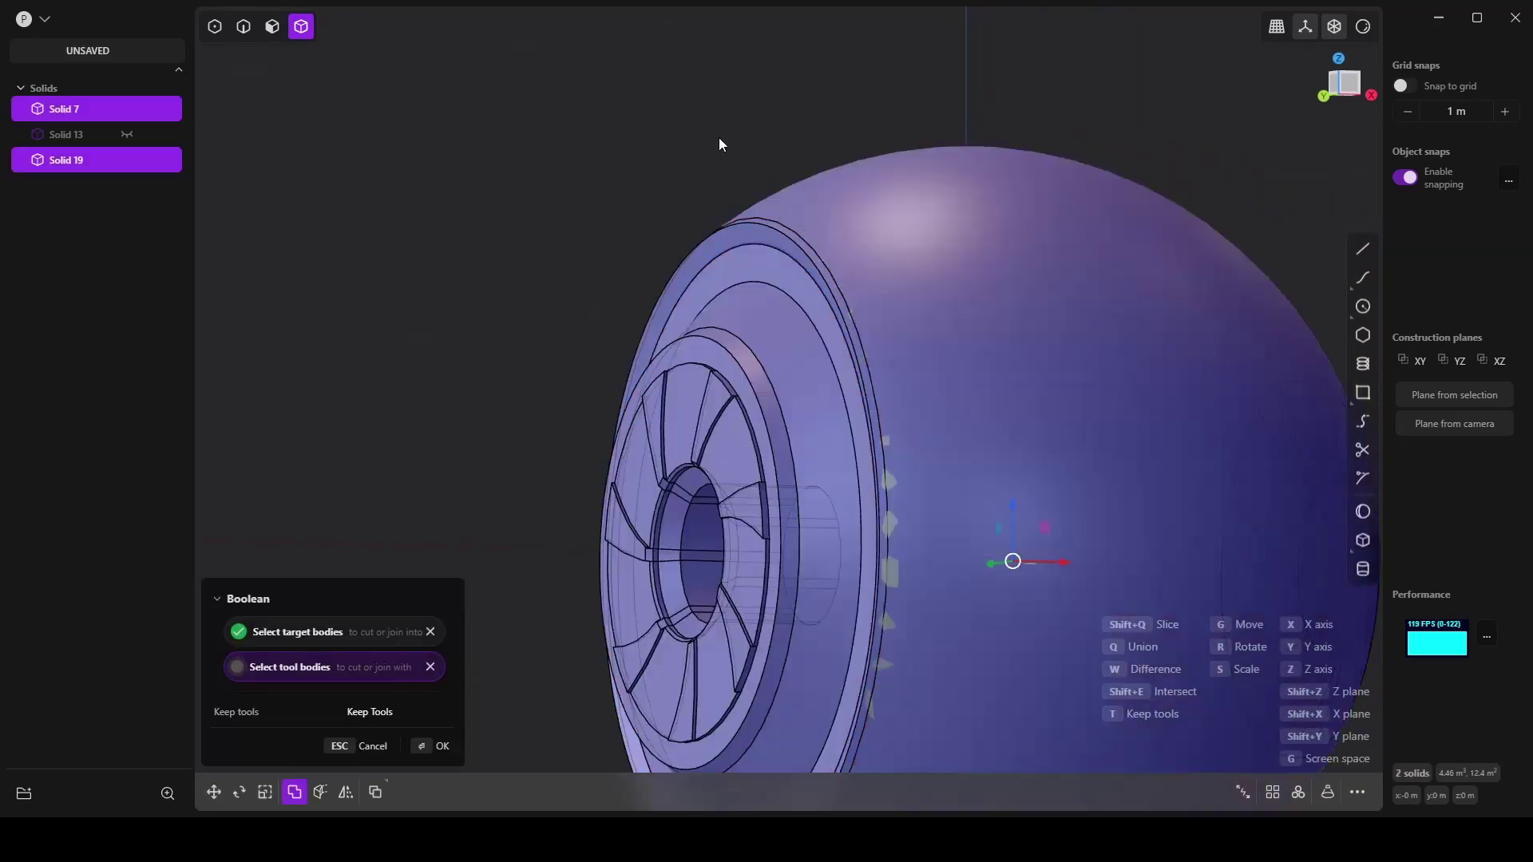
pyautogui.press('Return')
# Step: Draw a vertical line across the full sphere in front view, just behind the bladed disc, and cut the solid along it
pyautogui.press('KP_1')
pyautogui.scroll(-2, 824, 554)
pyautogui.hotkey('shift', 'a')
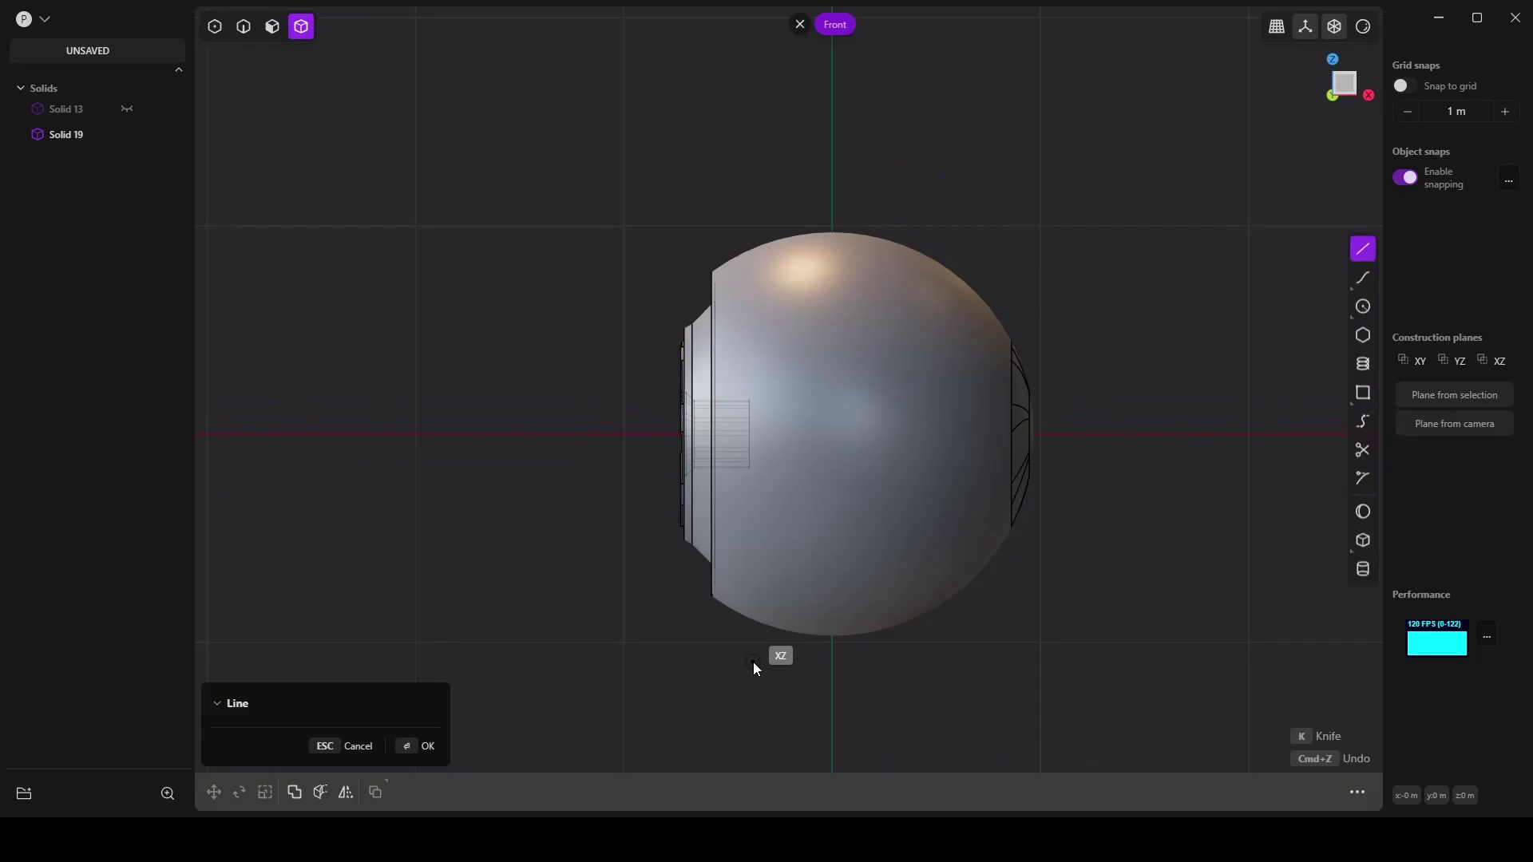
pyautogui.click(751, 659)
pyautogui.click(755, 161)
pyautogui.press('Return')
pyautogui.press('c')
pyautogui.click(810, 281)
pyautogui.press('Return')
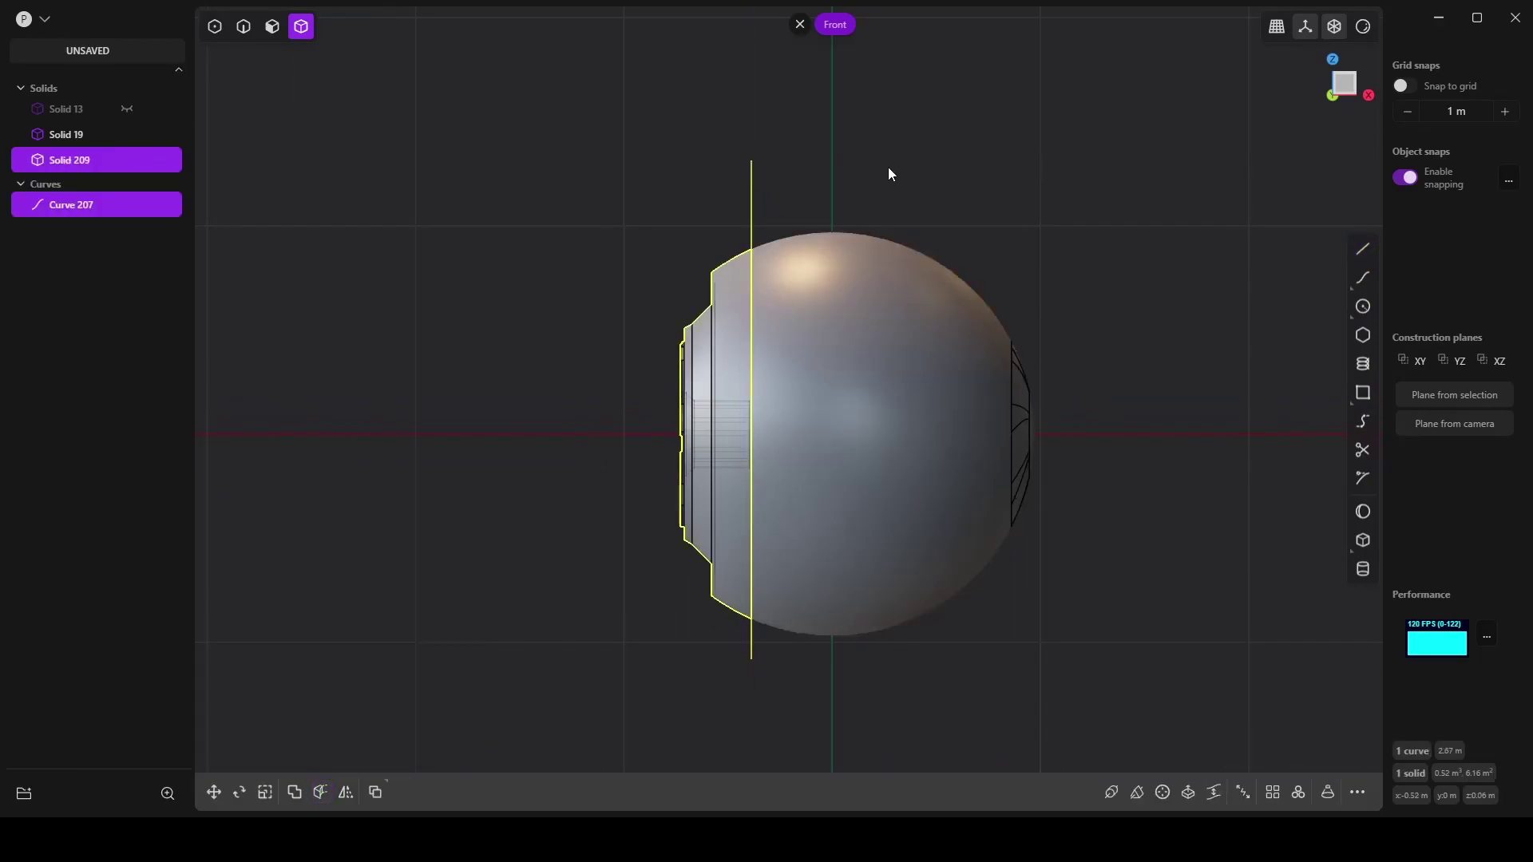
# Step: Delete the leftover cutting line, keeping both solids
pyautogui.click(888, 166)
pyautogui.click(81, 207)
pyautogui.press('Delete')
pyautogui.moveTo(583, 349); pyautogui.dragTo(652, 334, button='middle')
pyautogui.scroll(3, 652, 335)
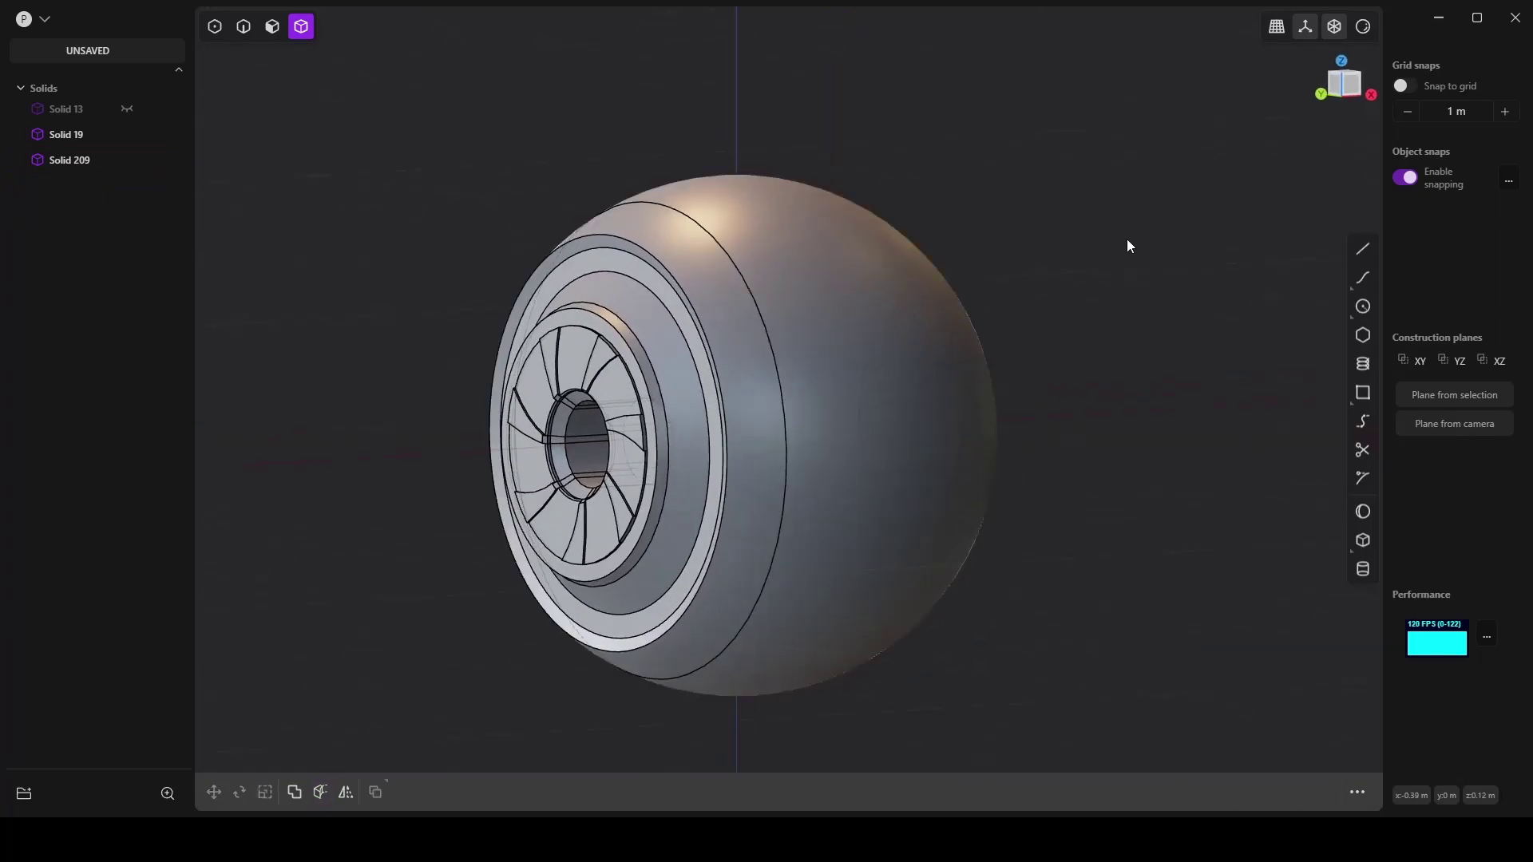
# Step: Draw an upright centre rectangle on the split seam at the sphere's mid-height in front view and fillet its corners
pyautogui.press('KP_1')
pyautogui.scroll(5, 798, 467)
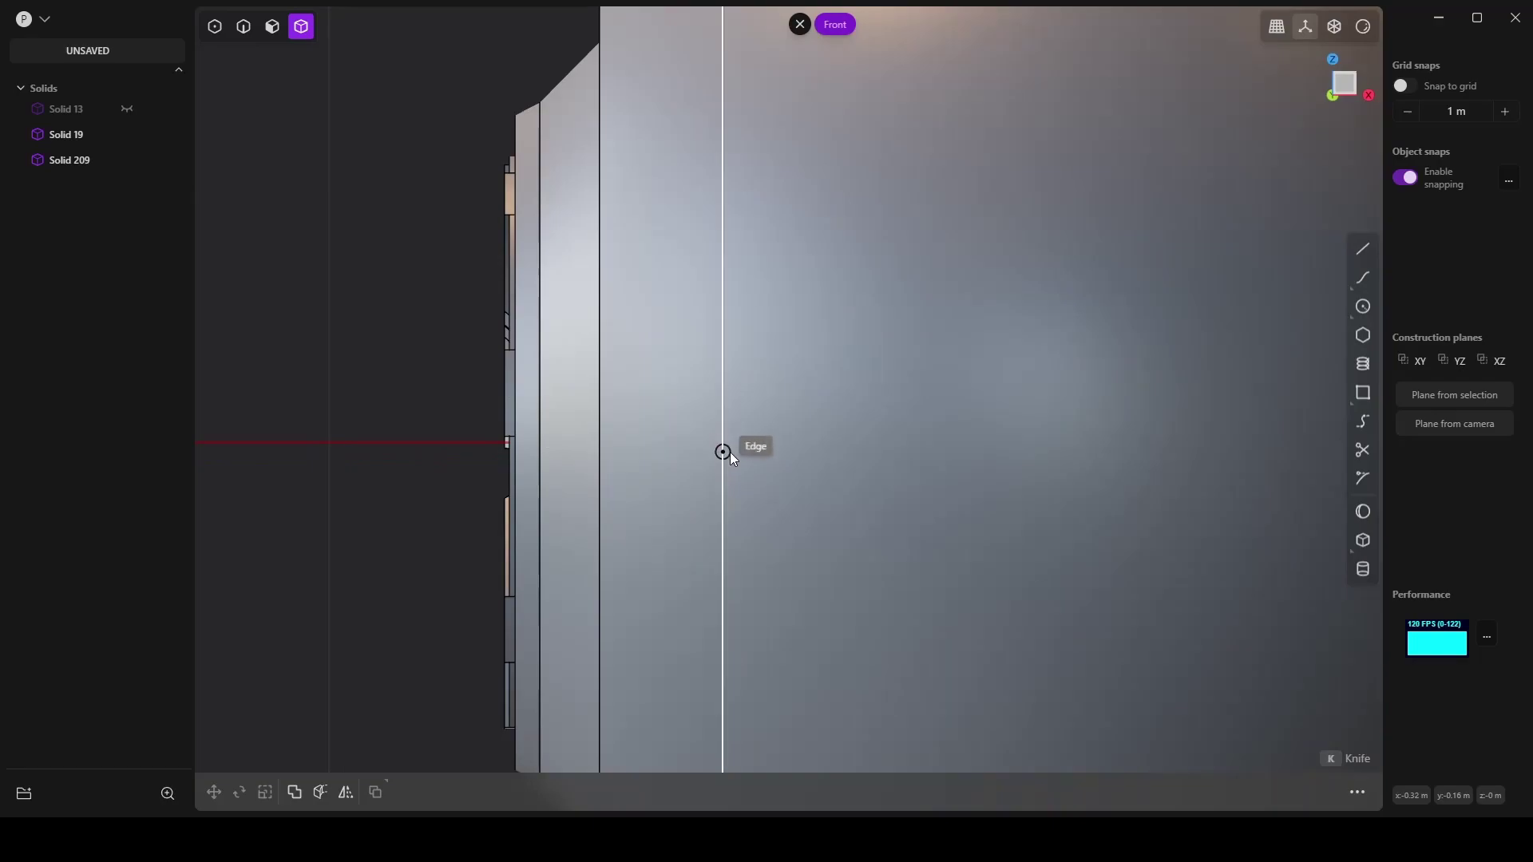
pyautogui.press('r')
pyautogui.click(722, 442)
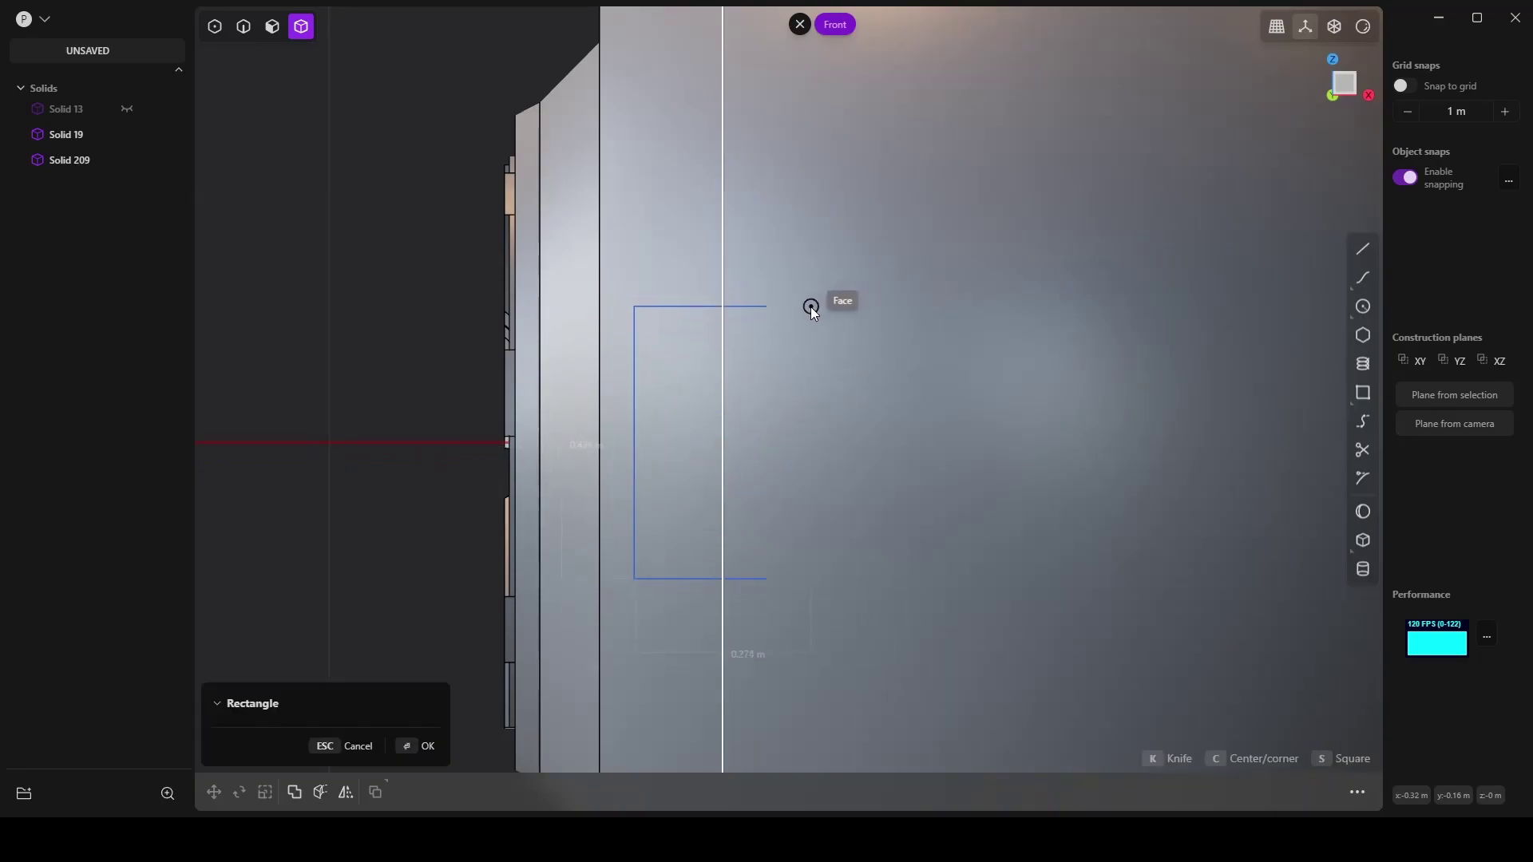
pyautogui.click(799, 311)
pyautogui.press('f')
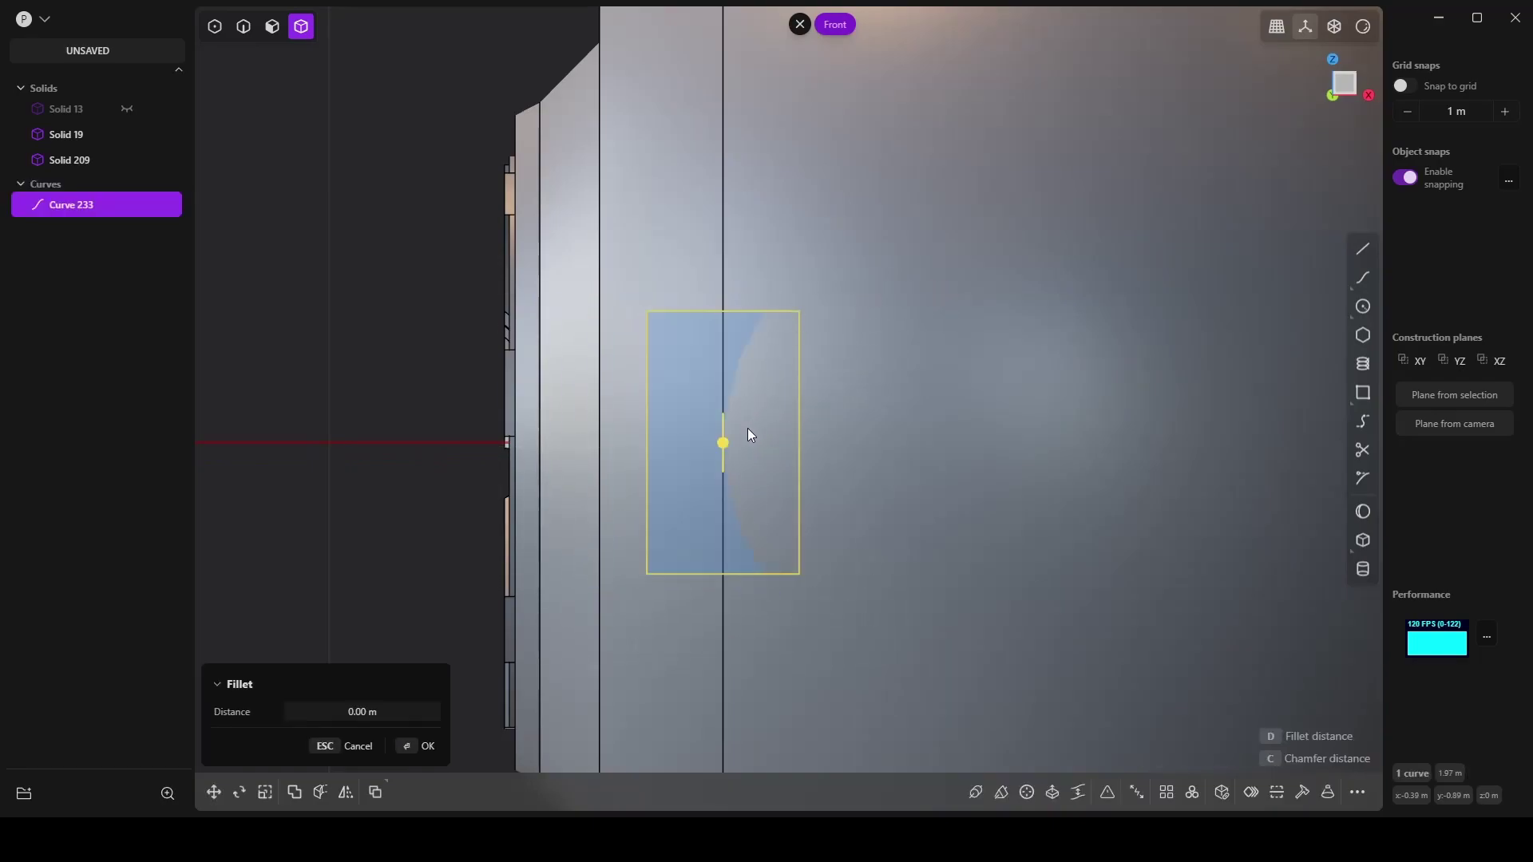
pyautogui.click(757, 411)
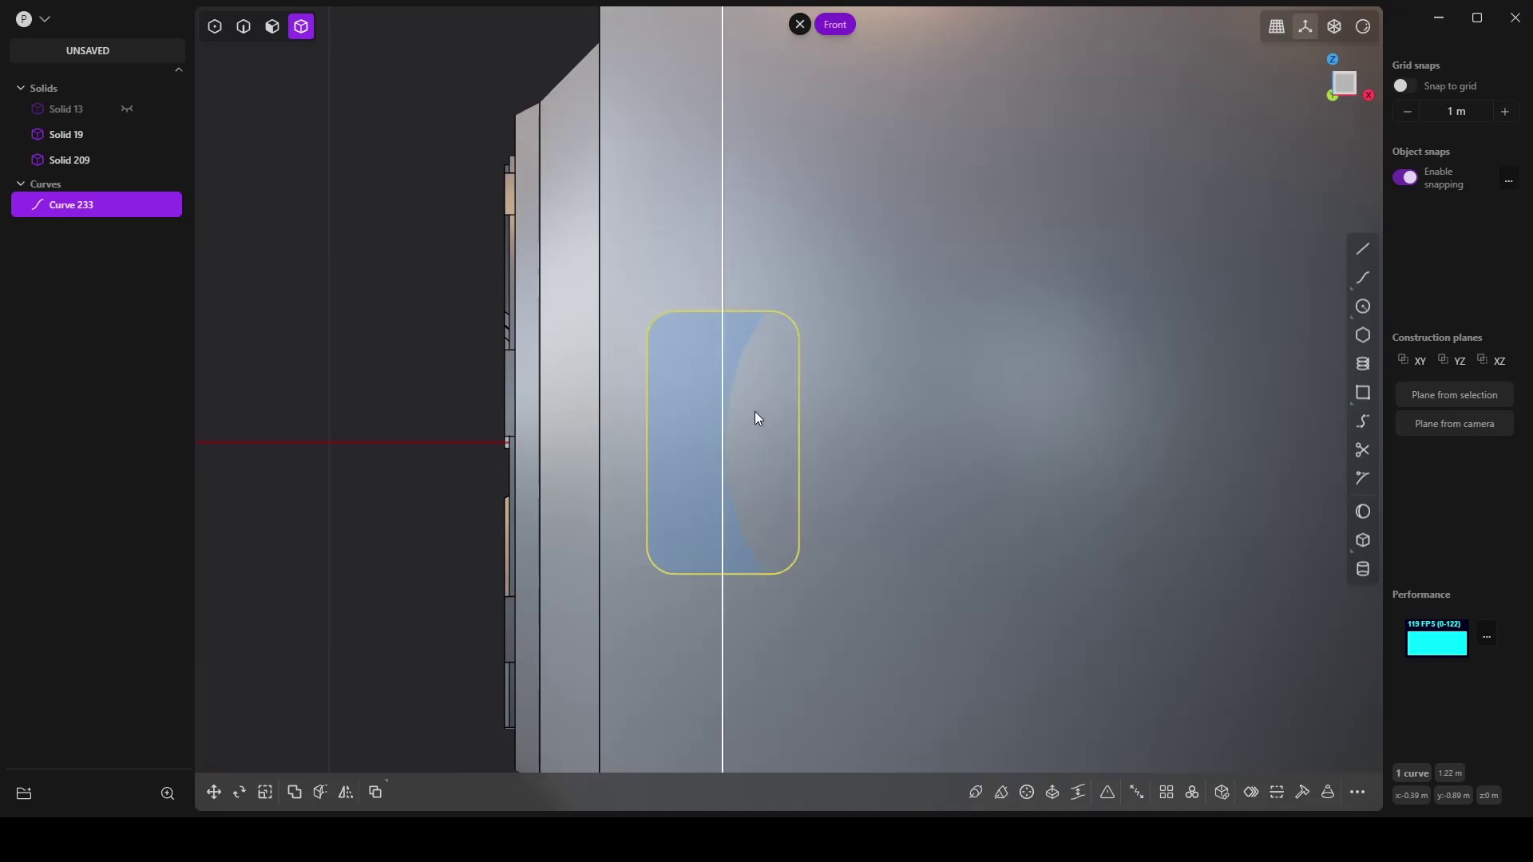
# Step: Move the rounded rectangle slightly along the X axis toward the sphere's centre
pyautogui.press('g')
pyautogui.press('x')
pyautogui.click(776, 416)
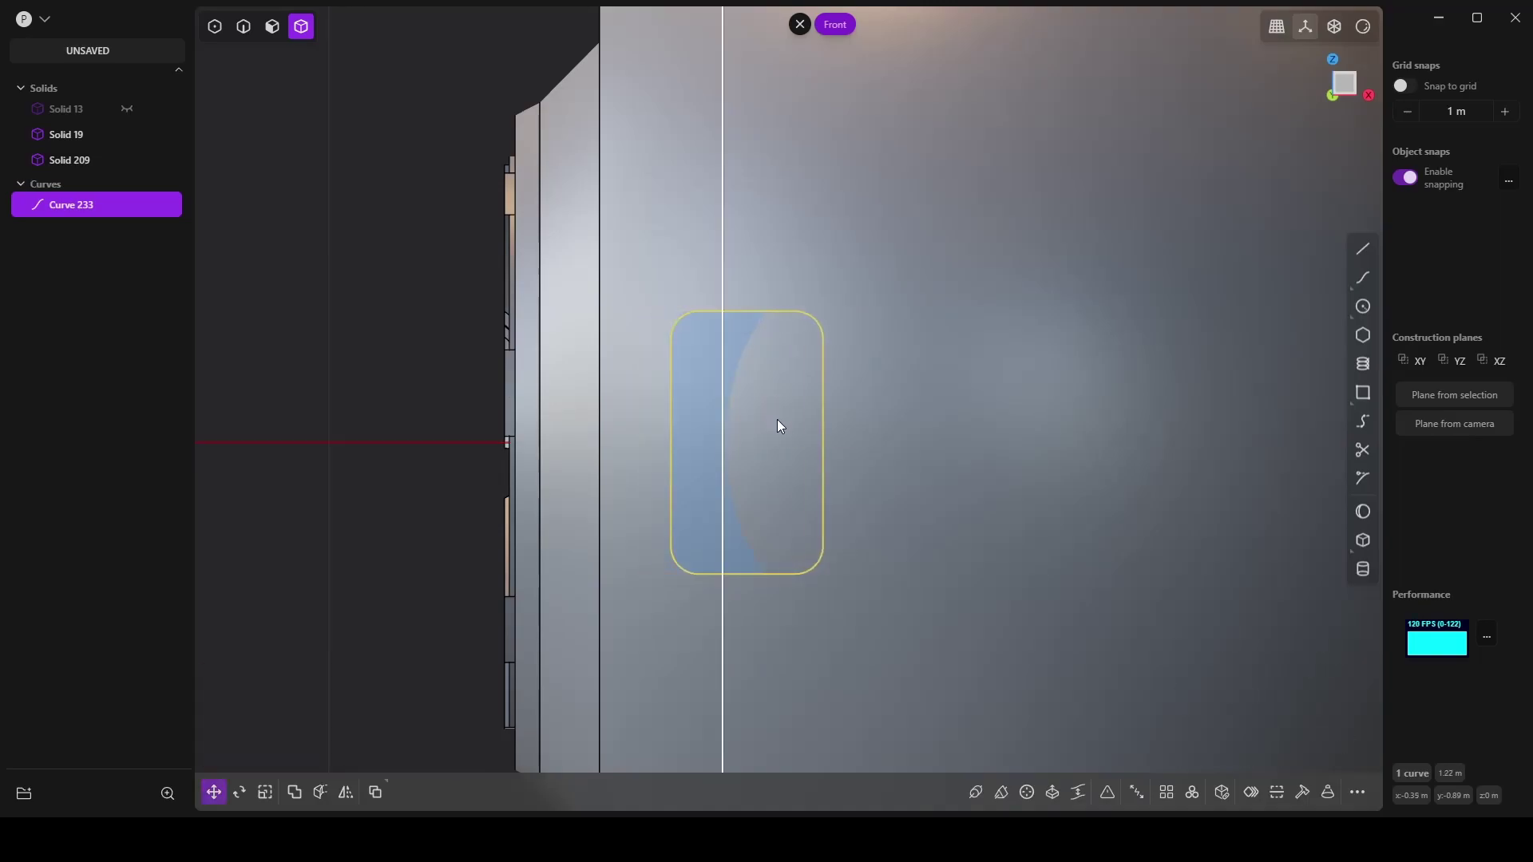
# Step: Create a radial array of the rounded rectangle around the disc's centre point, with 8 instances over 360 degrees
pyautogui.scroll(-2, 789, 463)
pyautogui.moveTo(789, 463); pyautogui.dragTo(893, 482, button='middle')
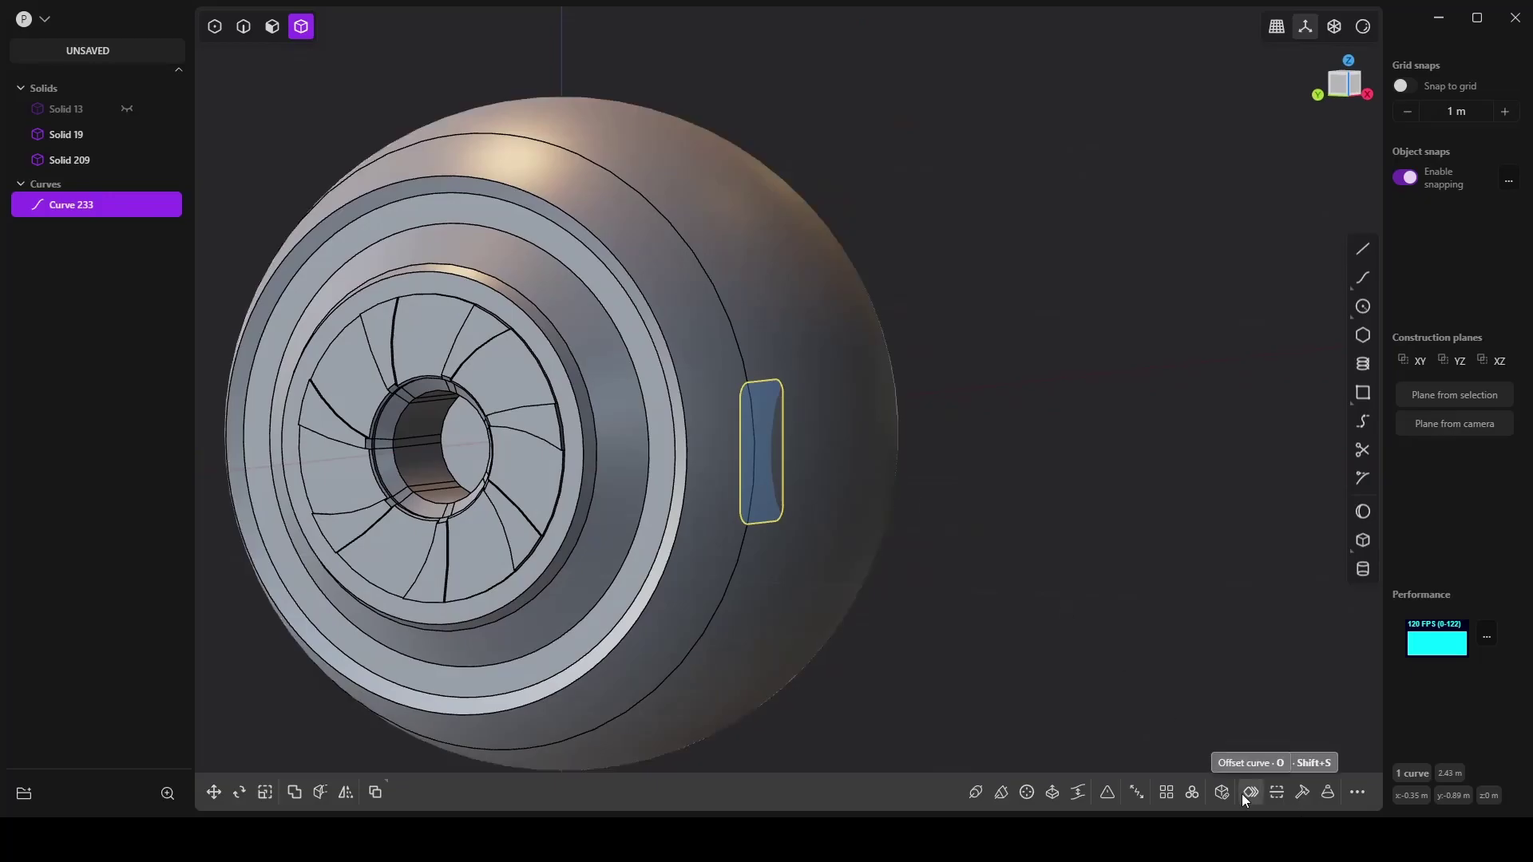
pyautogui.click(1193, 793)
pyautogui.press('3')
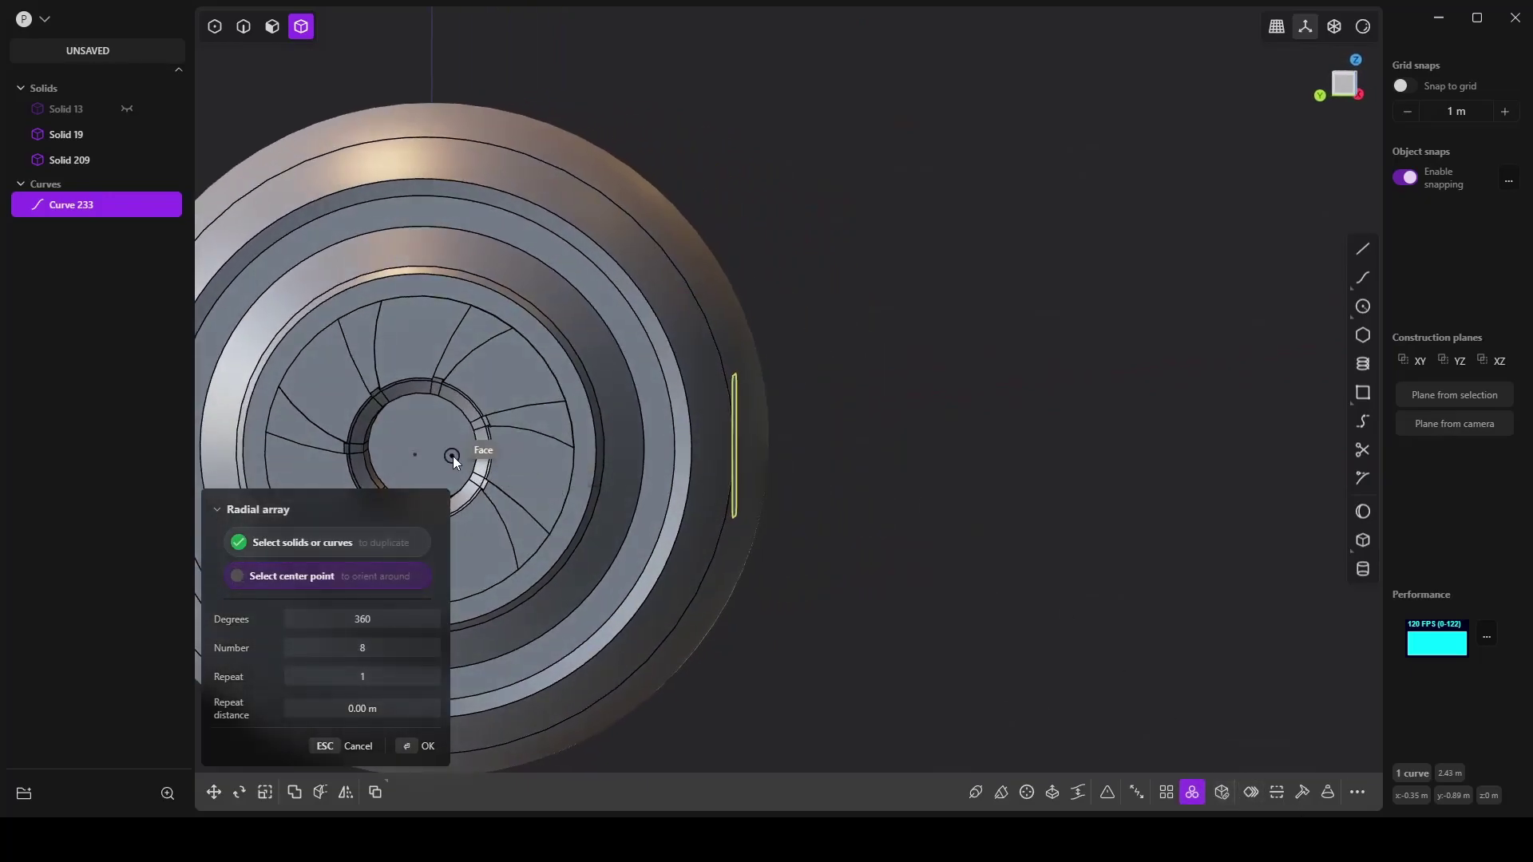
pyautogui.click(413, 456)
pyautogui.moveTo(686, 463); pyautogui.dragTo(587, 461, button='middle')
pyautogui.keyDown('shift'); pyautogui.scroll(-3, 907, 479); pyautogui.keyUp('shift')
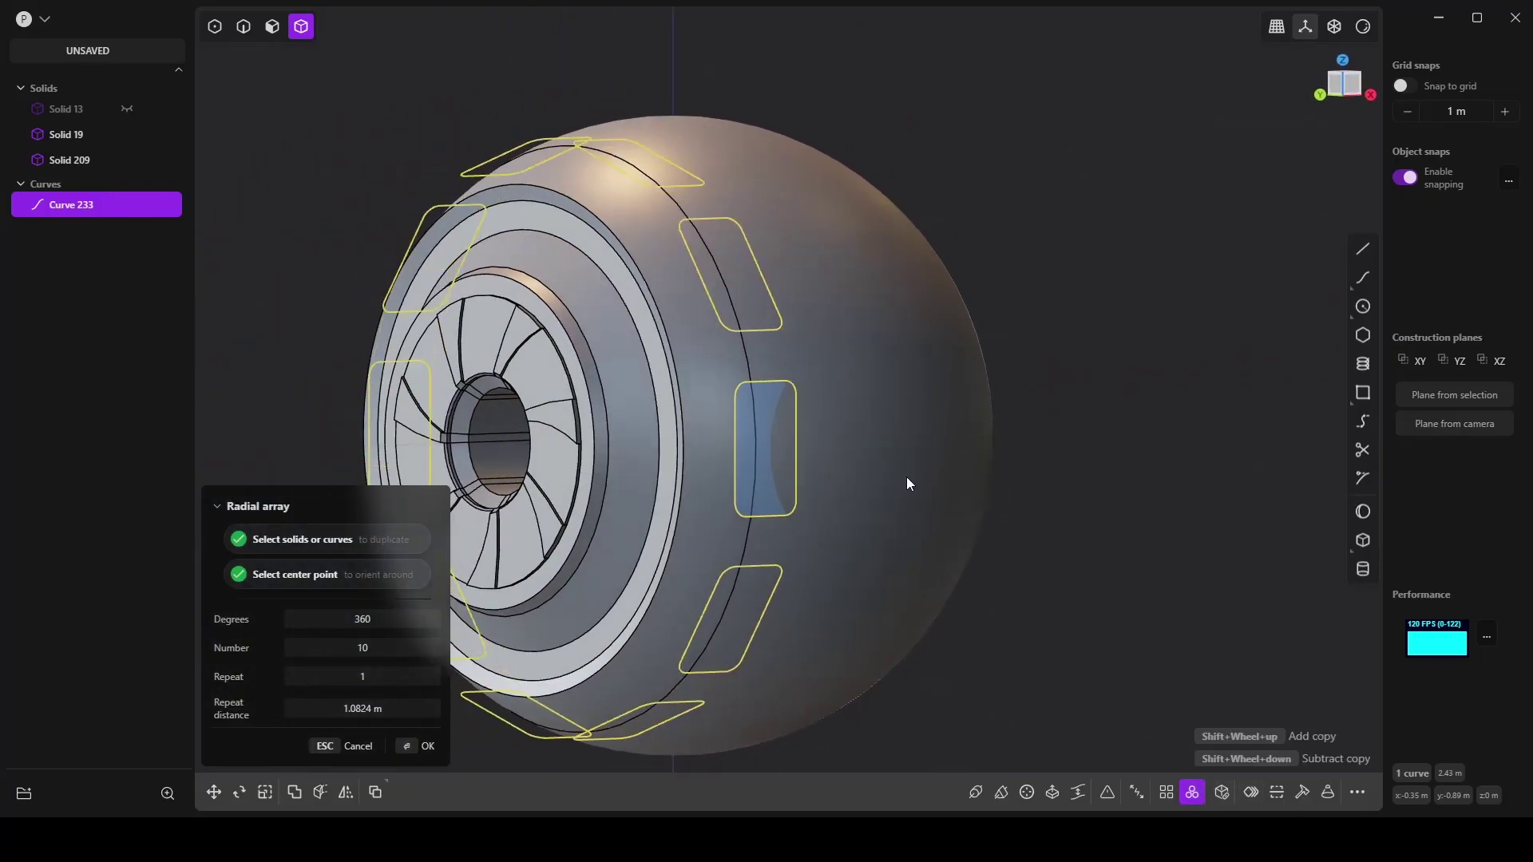
pyautogui.moveTo(907, 480)
pyautogui.mouseDown(button='middle')
pyautogui.moveTo(950, 495)
pyautogui.moveTo(936, 477)
pyautogui.mouseUp(button='middle')
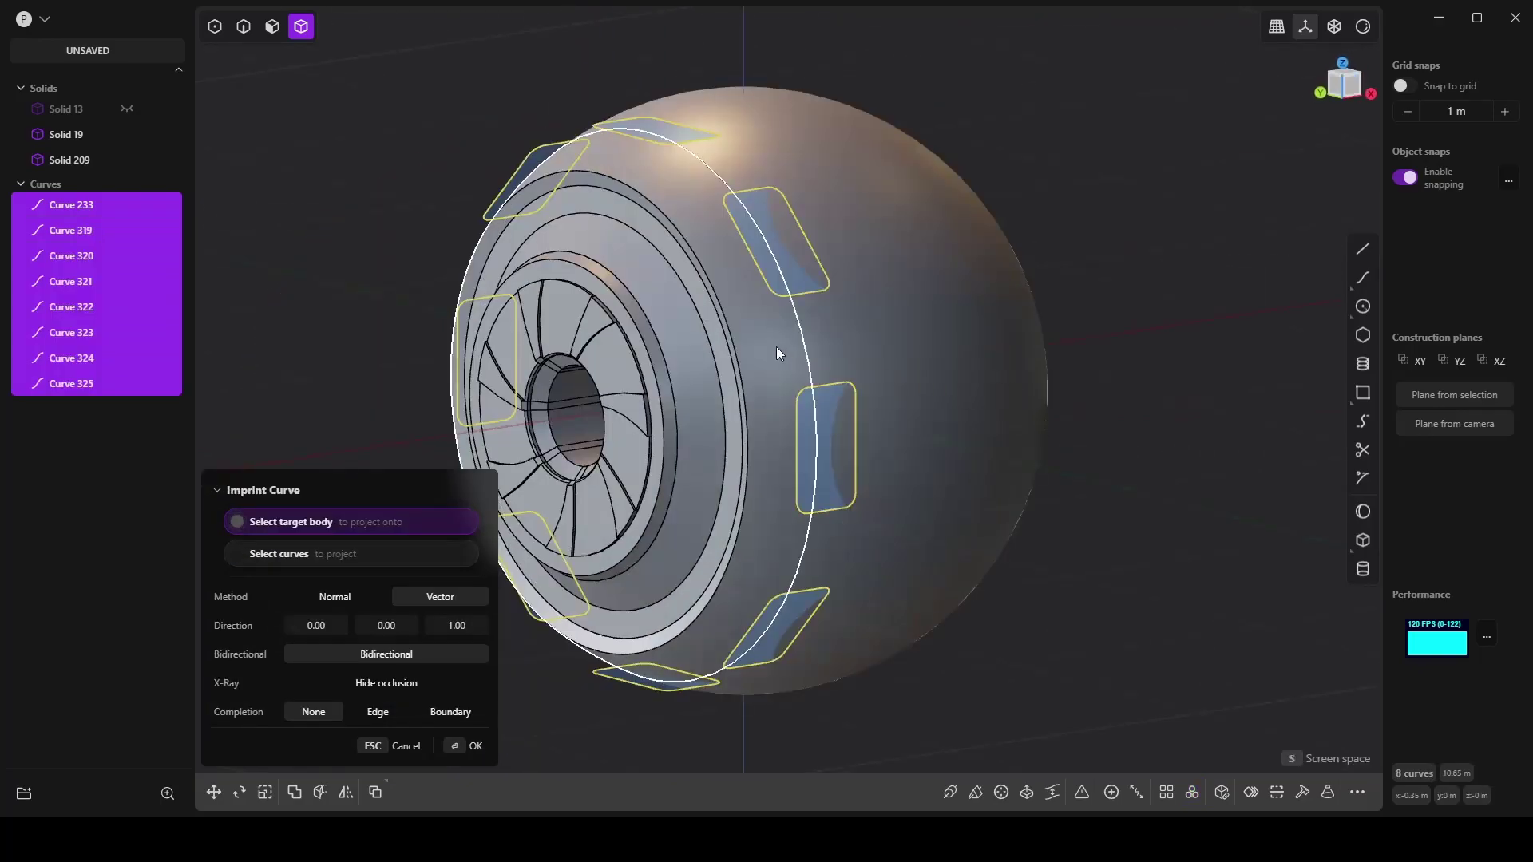
# Step: Imprint the eight rounded rectangles onto the bladed front solid using the Normal method with Completion set to None
pyautogui.click(776, 346)
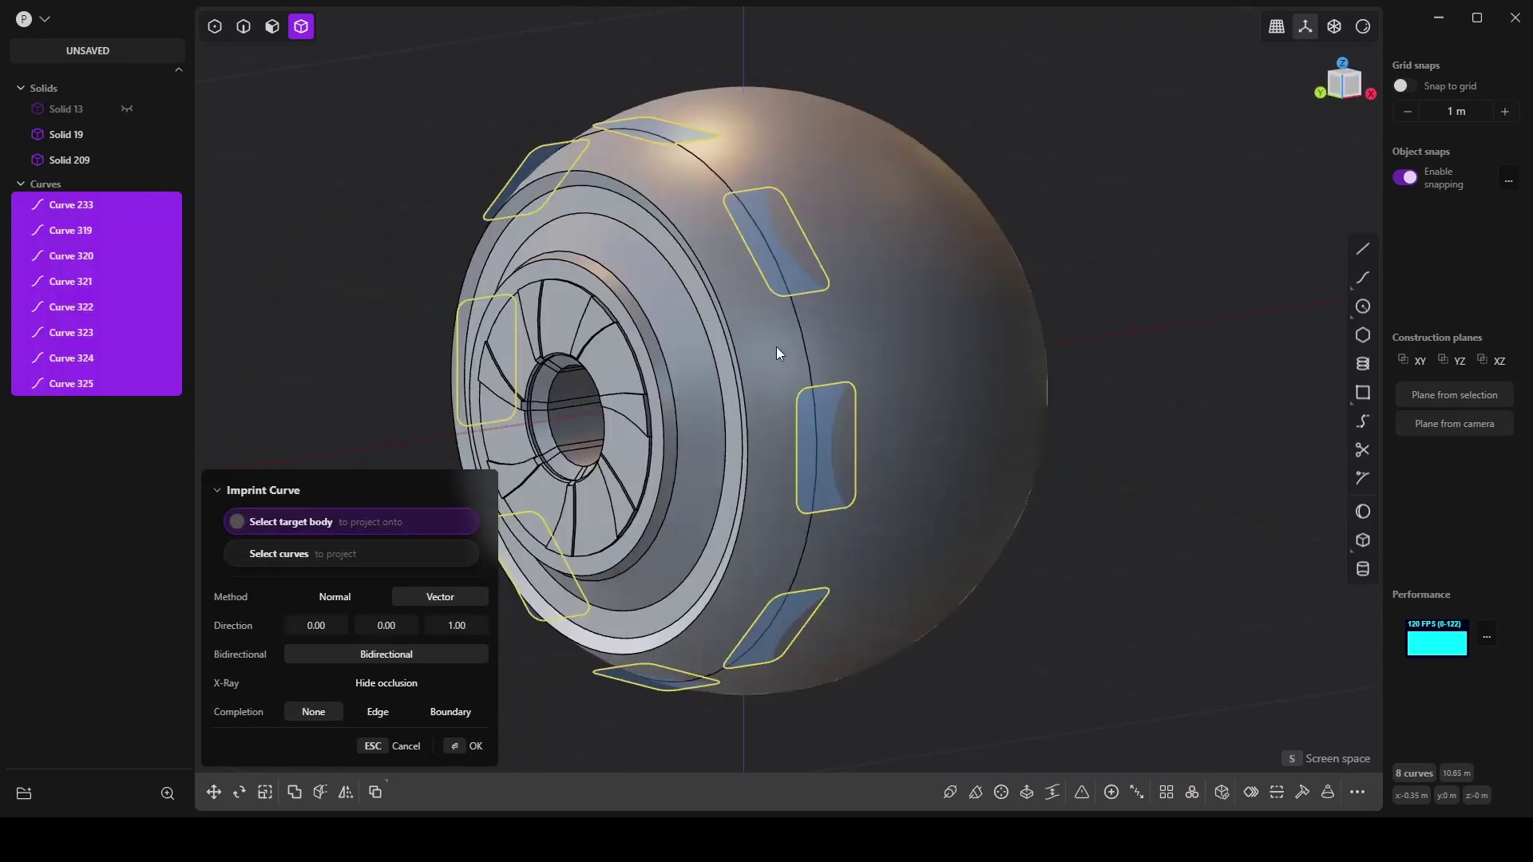
pyautogui.moveTo(763, 354); pyautogui.dragTo(538, 748, button='middle')
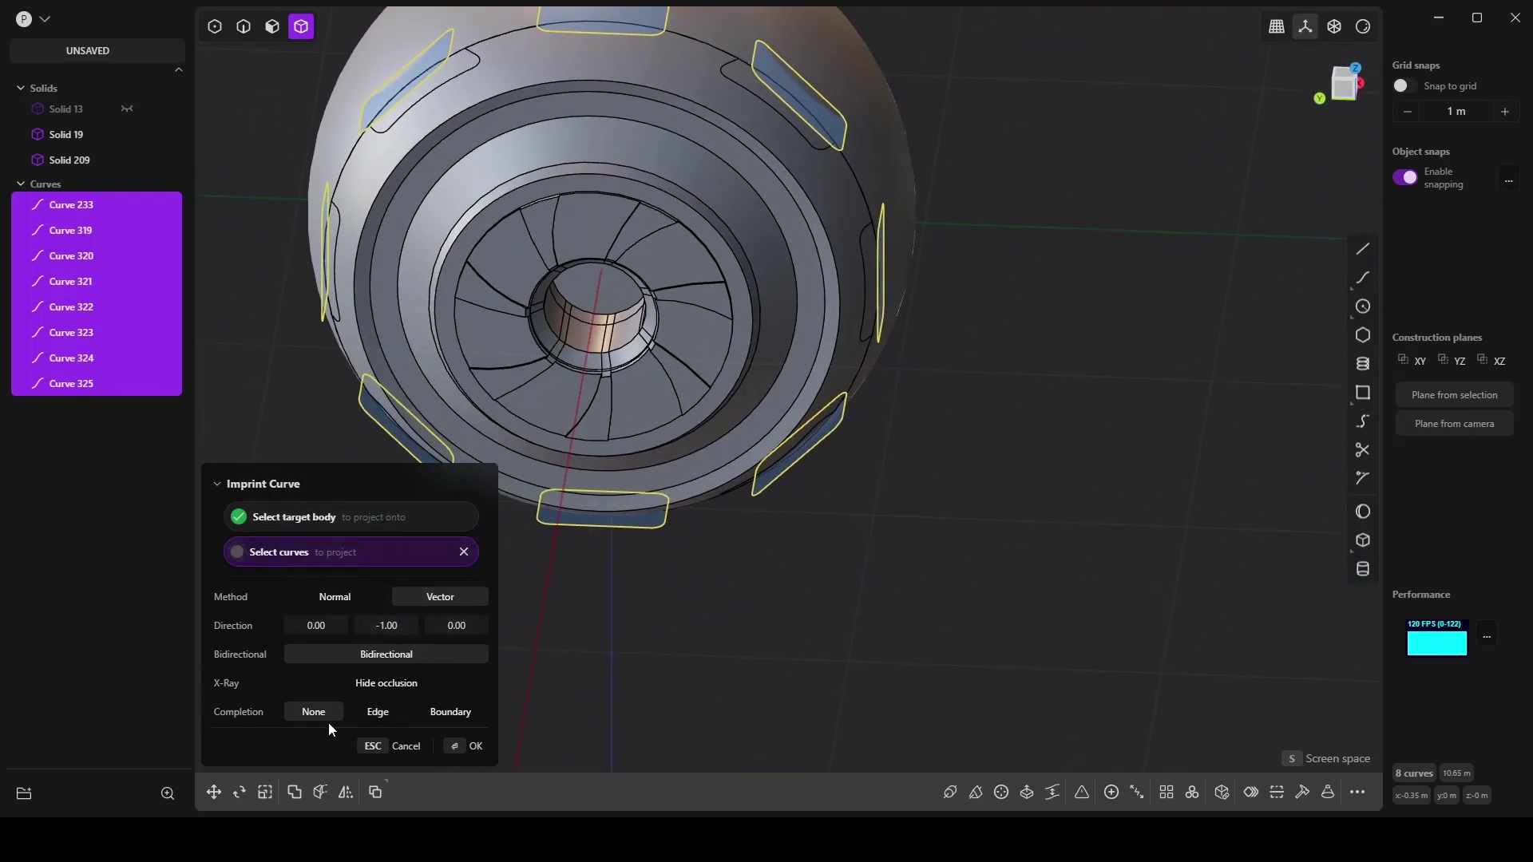
pyautogui.click(361, 600)
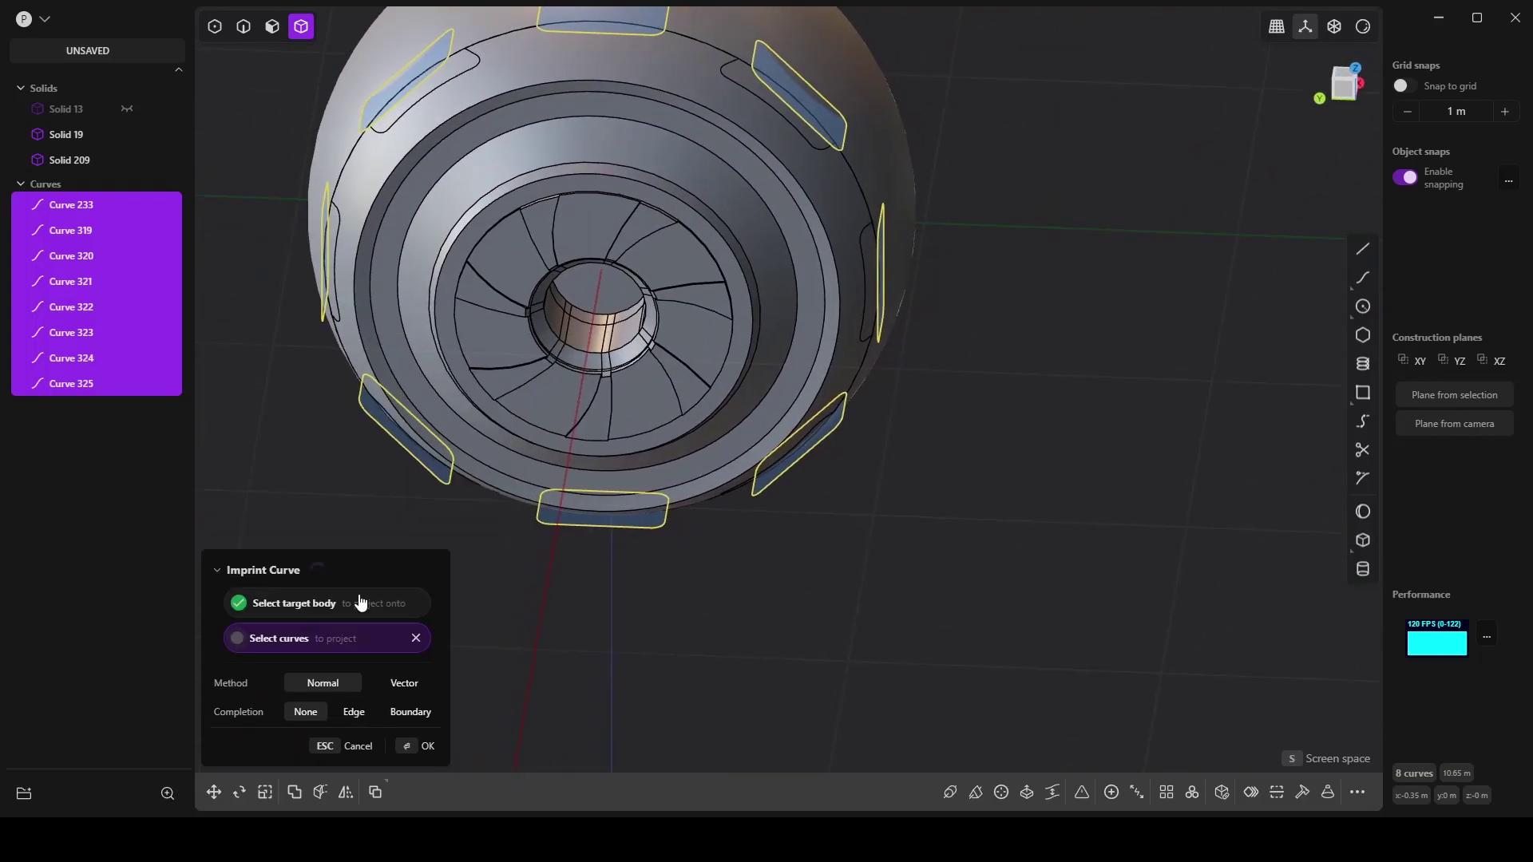
pyautogui.moveTo(728, 597); pyautogui.dragTo(615, 599, button='middle')
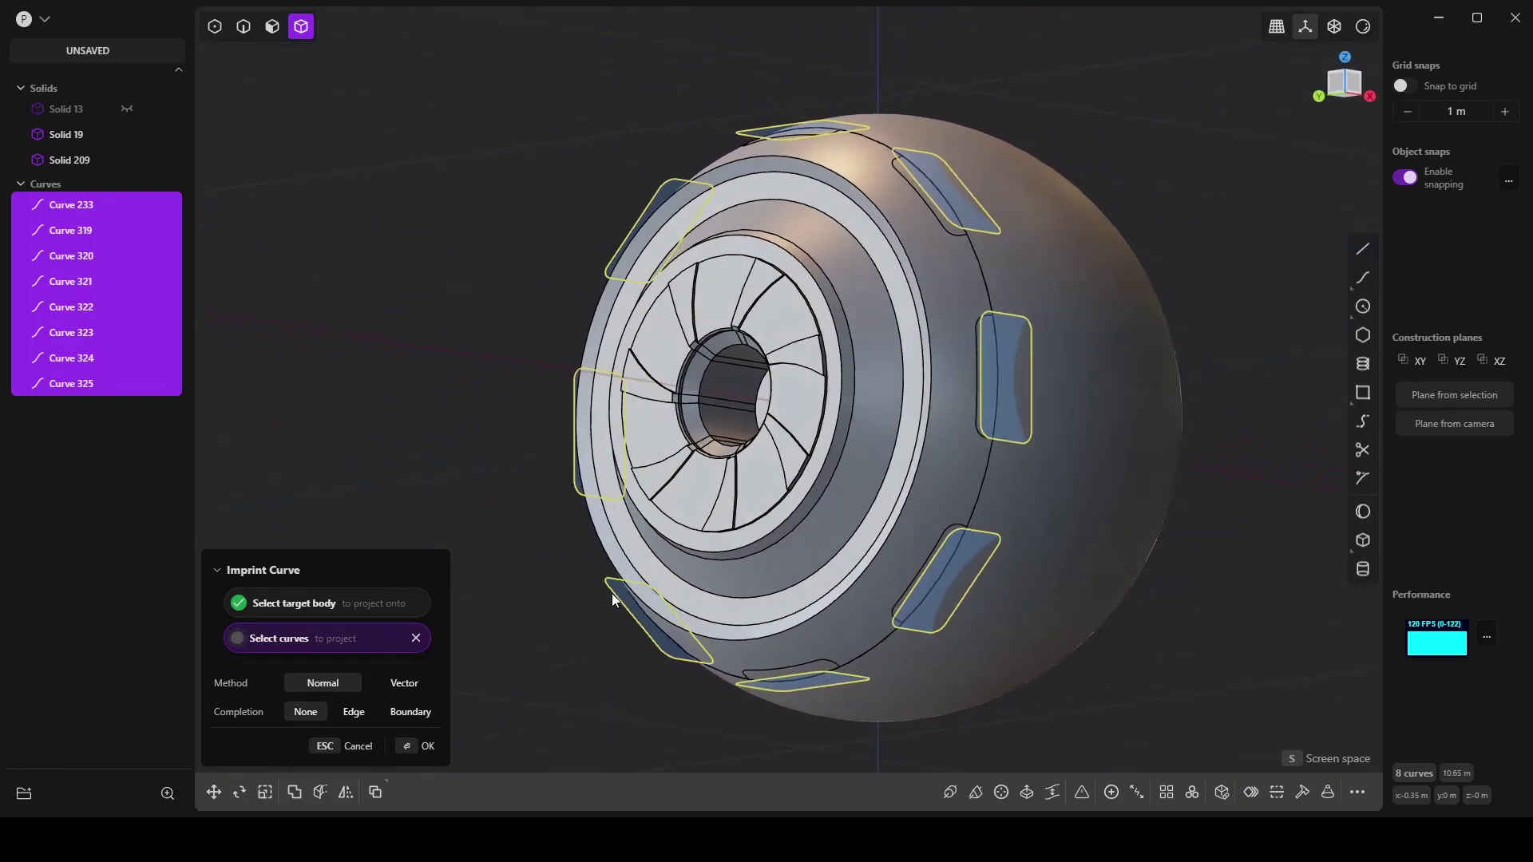
pyautogui.click(416, 746)
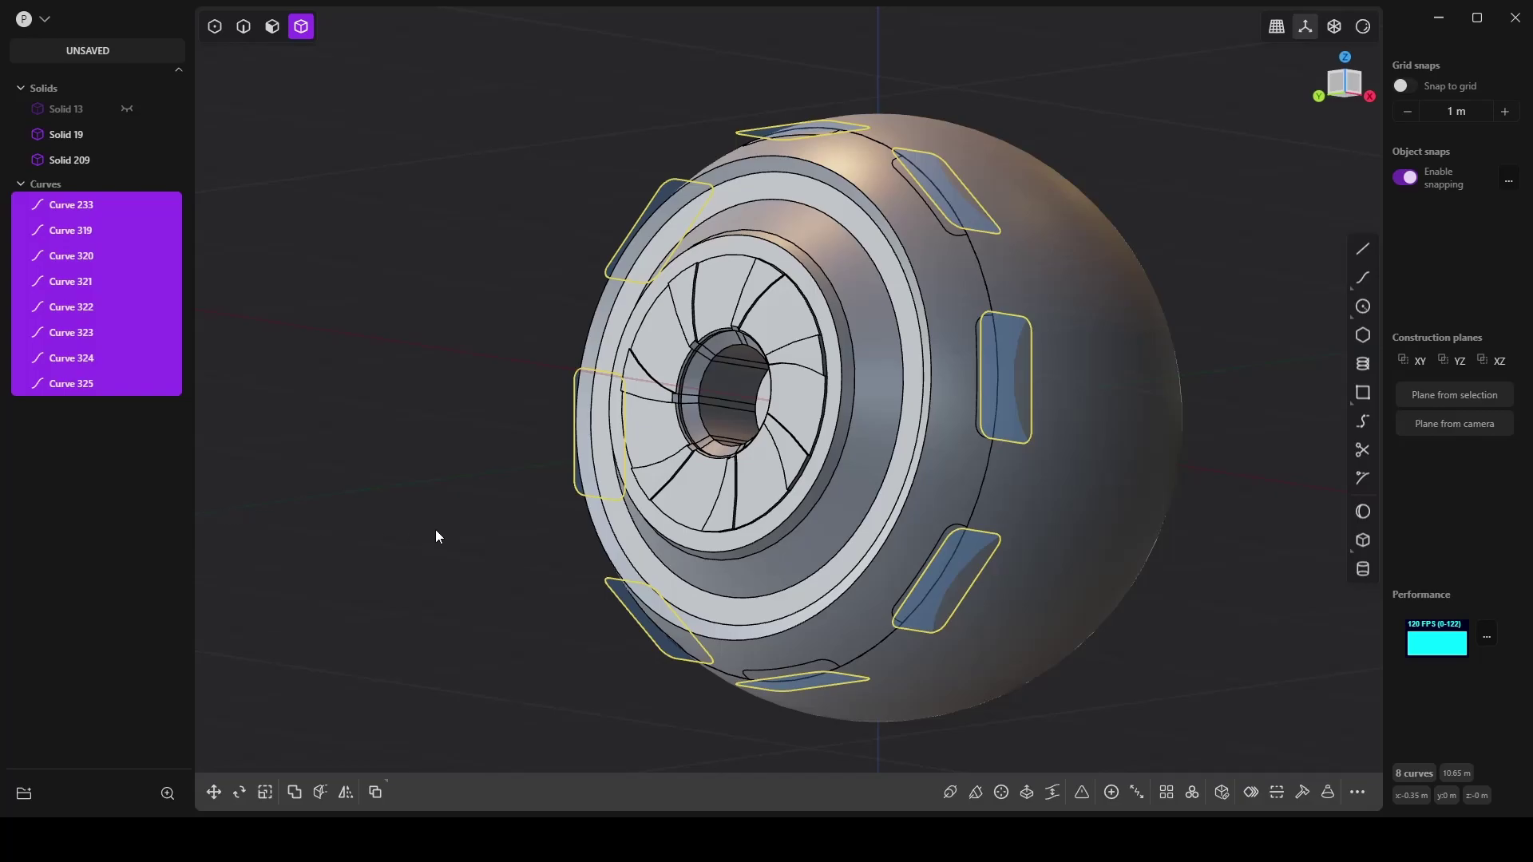
# Step: Delete all eight rounded-rectangle curves left over from the imprint
pyautogui.click(721, 404)
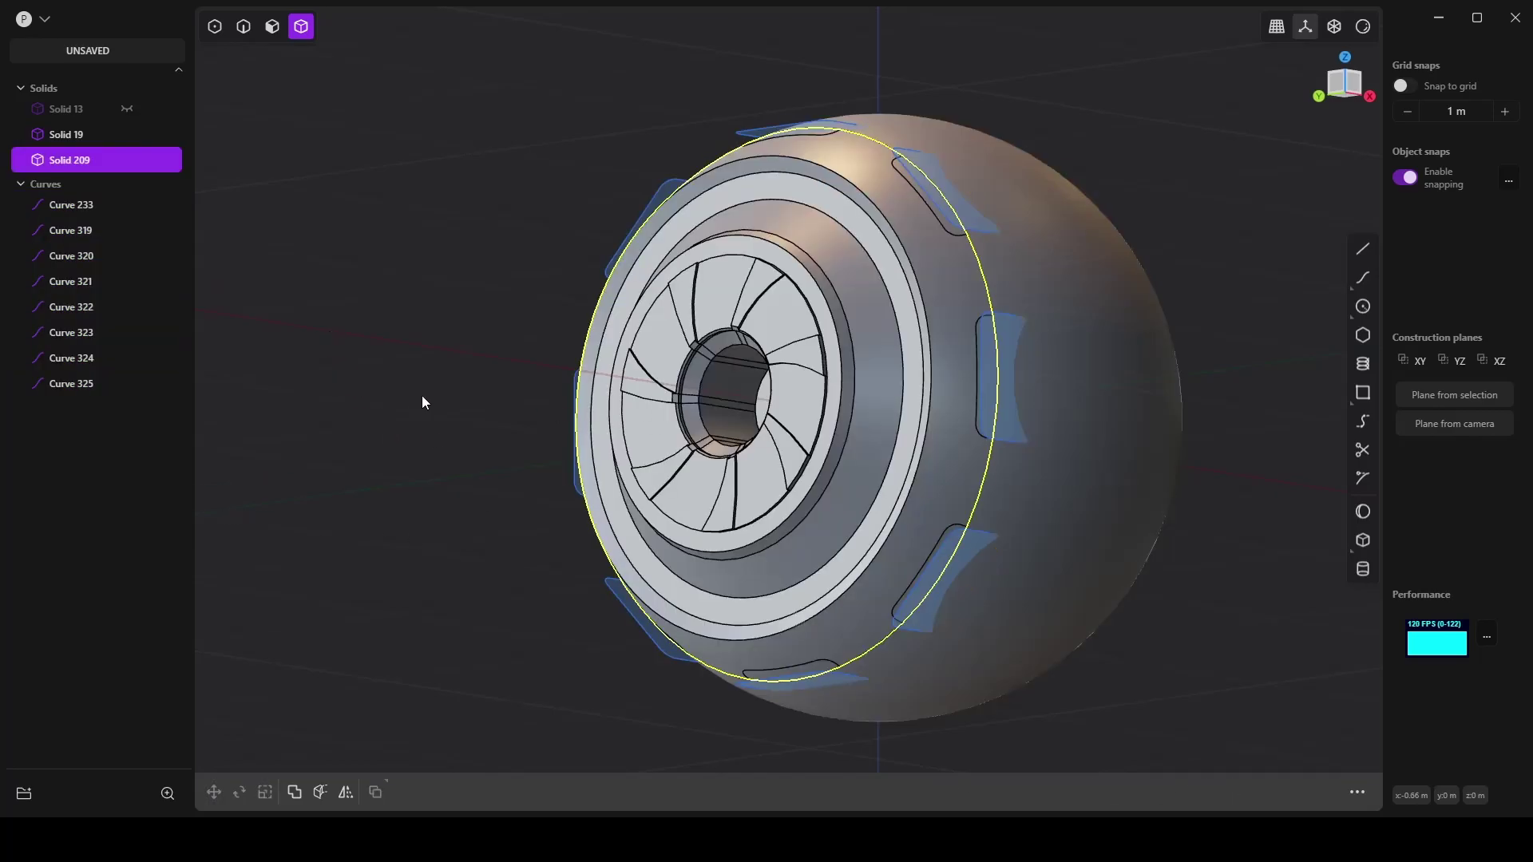
pyautogui.click(72, 205)
pyautogui.keyDown('shift'); pyautogui.click(64, 384); pyautogui.keyUp('shift')
pyautogui.press('Delete')
pyautogui.moveTo(719, 383)
pyautogui.mouseDown(button='middle')
pyautogui.moveTo(774, 361)
pyautogui.moveTo(917, 378)
pyautogui.moveTo(810, 308)
pyautogui.moveTo(704, 381)
pyautogui.mouseUp(button='middle')
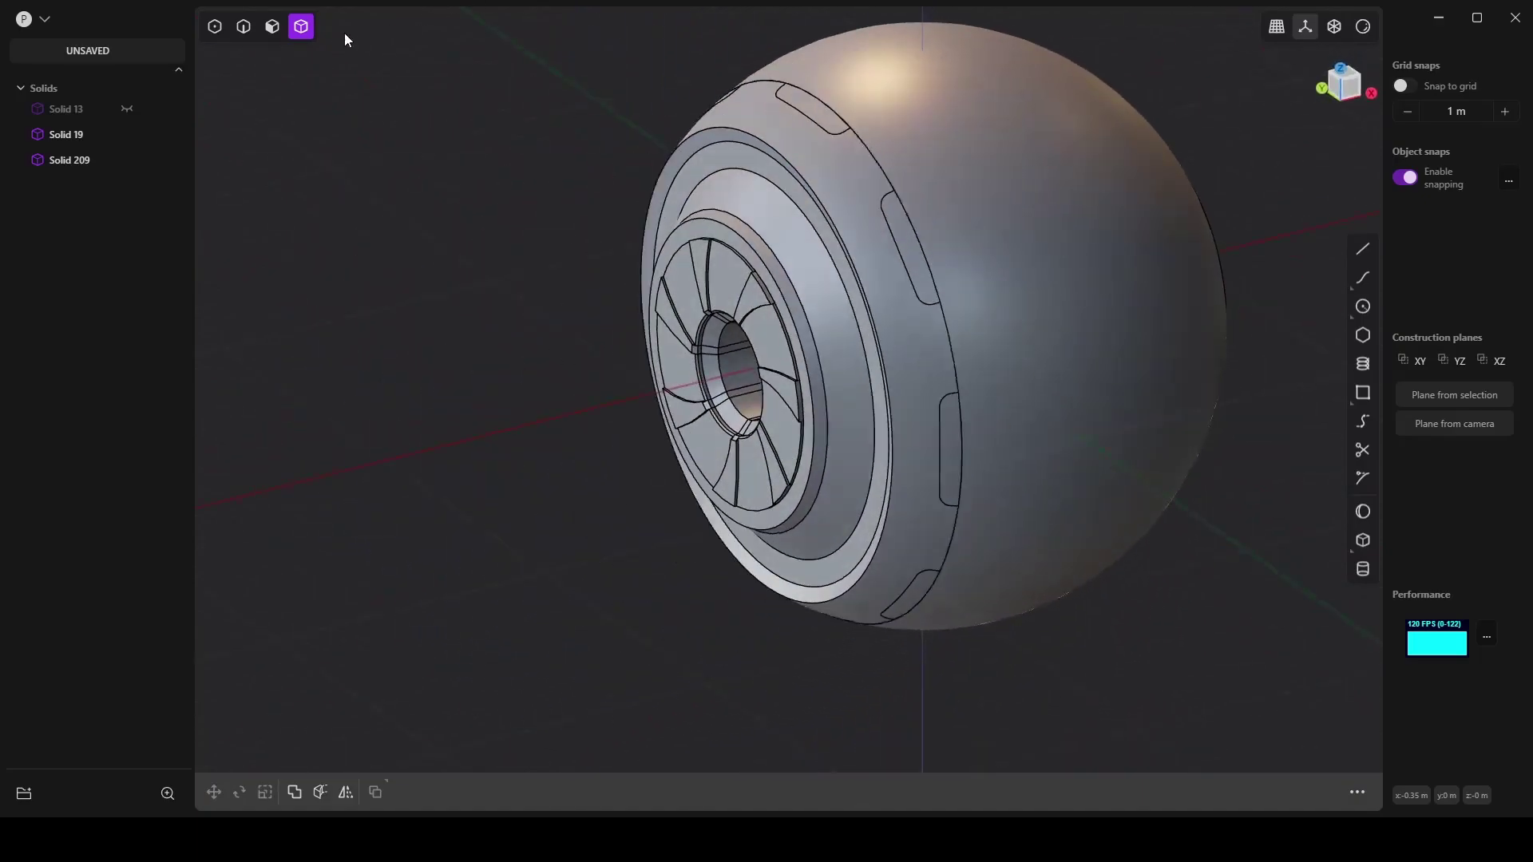
# Step: Offset the eight imprinted faces along the front solid's seam inward together by about 0.021 m to form pockets
pyautogui.click(272, 27)
pyautogui.click(814, 115)
pyautogui.keyDown('shift'); pyautogui.click(916, 254); pyautogui.keyUp('shift')
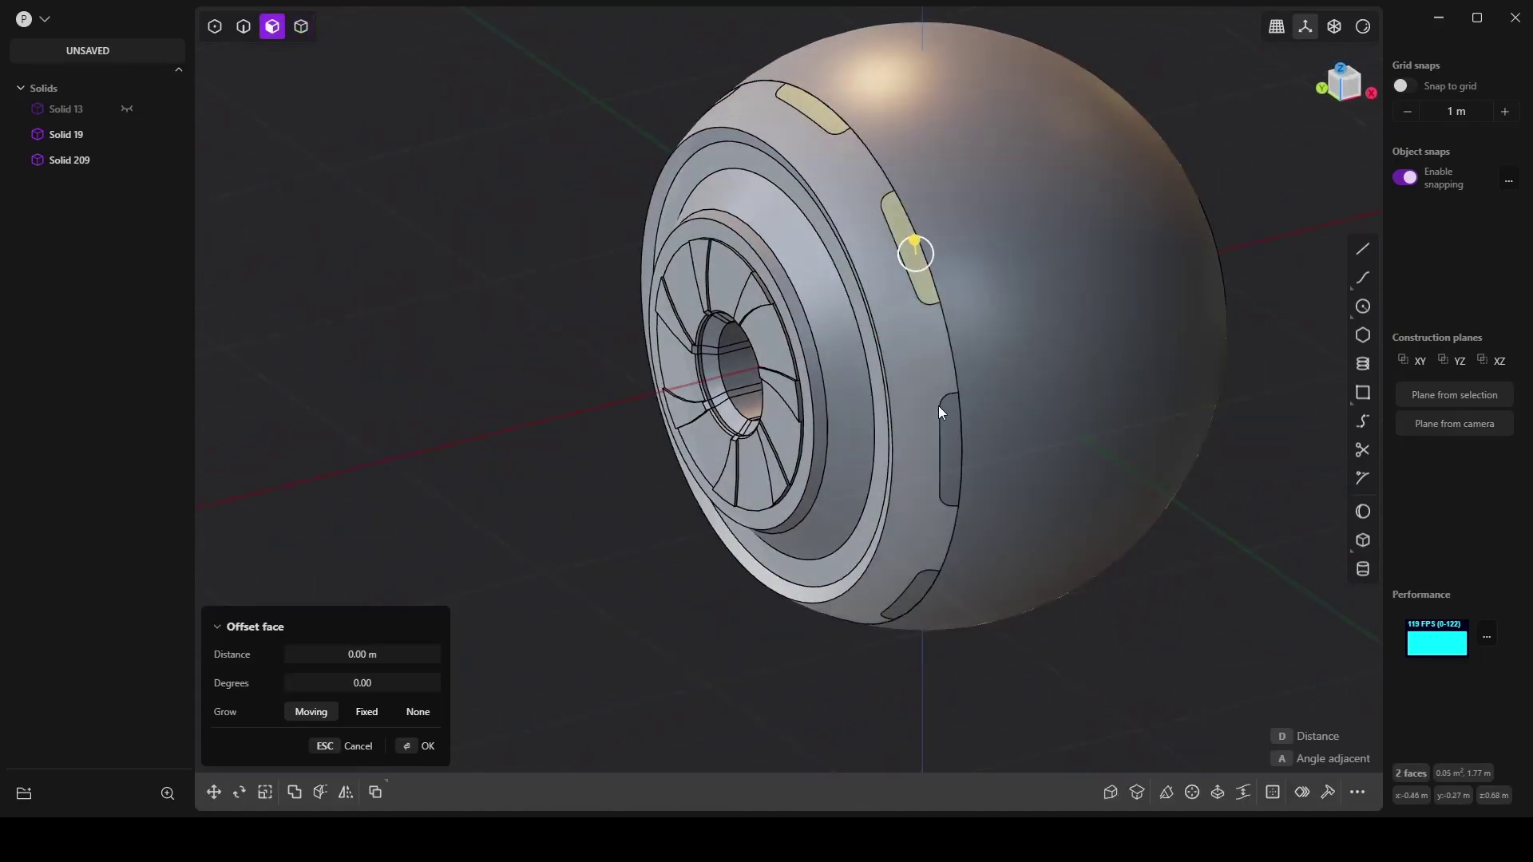
pyautogui.click(950, 448)
pyautogui.click(910, 595)
pyautogui.moveTo(923, 582); pyautogui.dragTo(959, 418, button='middle')
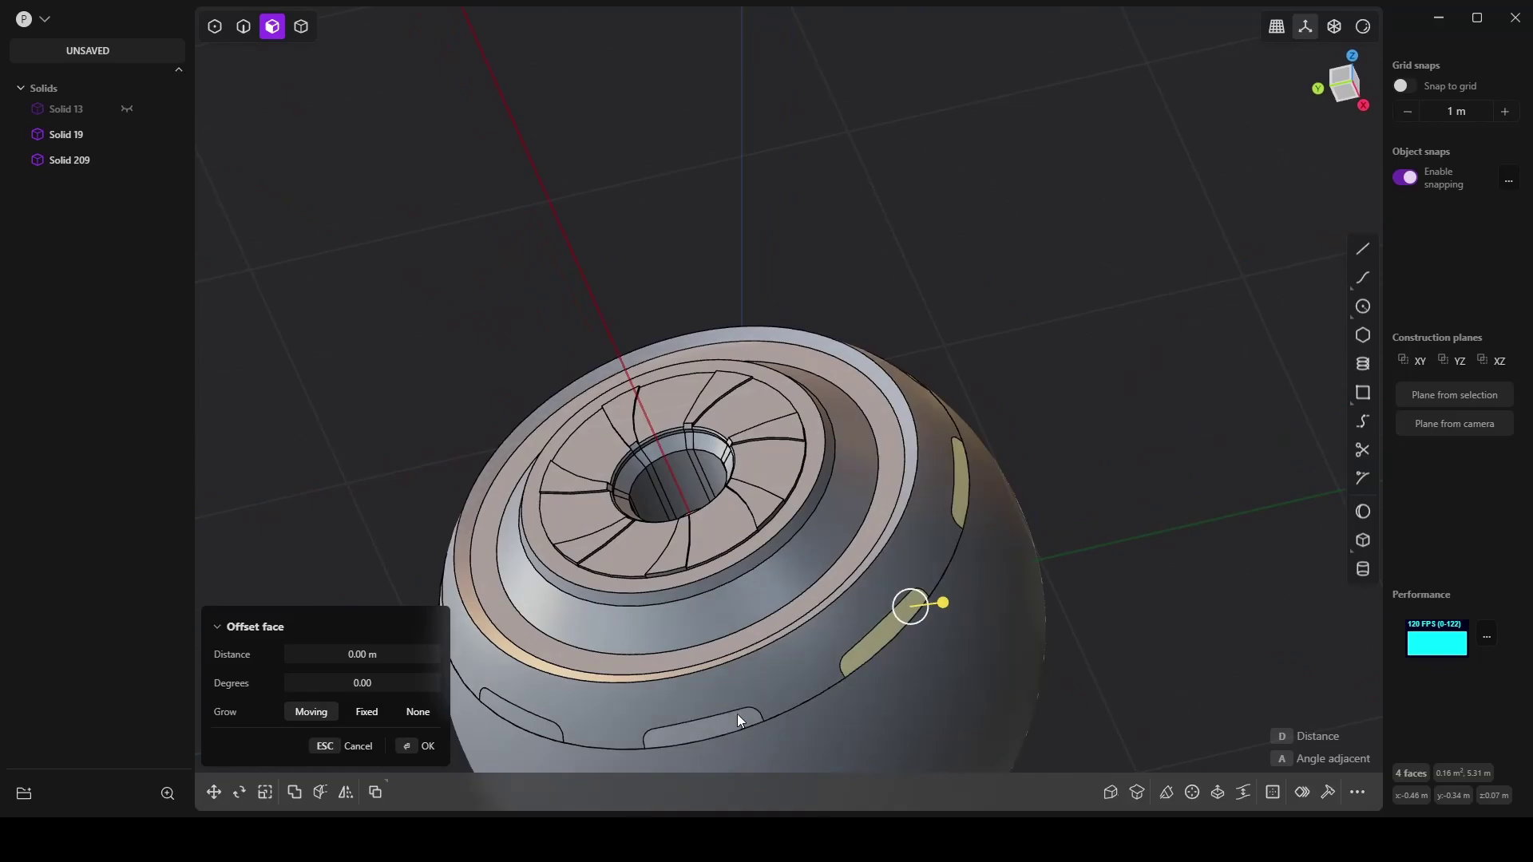
pyautogui.keyDown('shift'); pyautogui.click(524, 723); pyautogui.keyUp('shift')
pyautogui.moveTo(526, 721); pyautogui.dragTo(684, 586, button='middle')
pyautogui.keyDown('shift'); pyautogui.click(423, 468); pyautogui.keyUp('shift')
pyautogui.click(439, 447)
pyautogui.moveTo(439, 447); pyautogui.dragTo(617, 367, button='middle')
pyautogui.moveTo(460, 331); pyautogui.dragTo(453, 318)
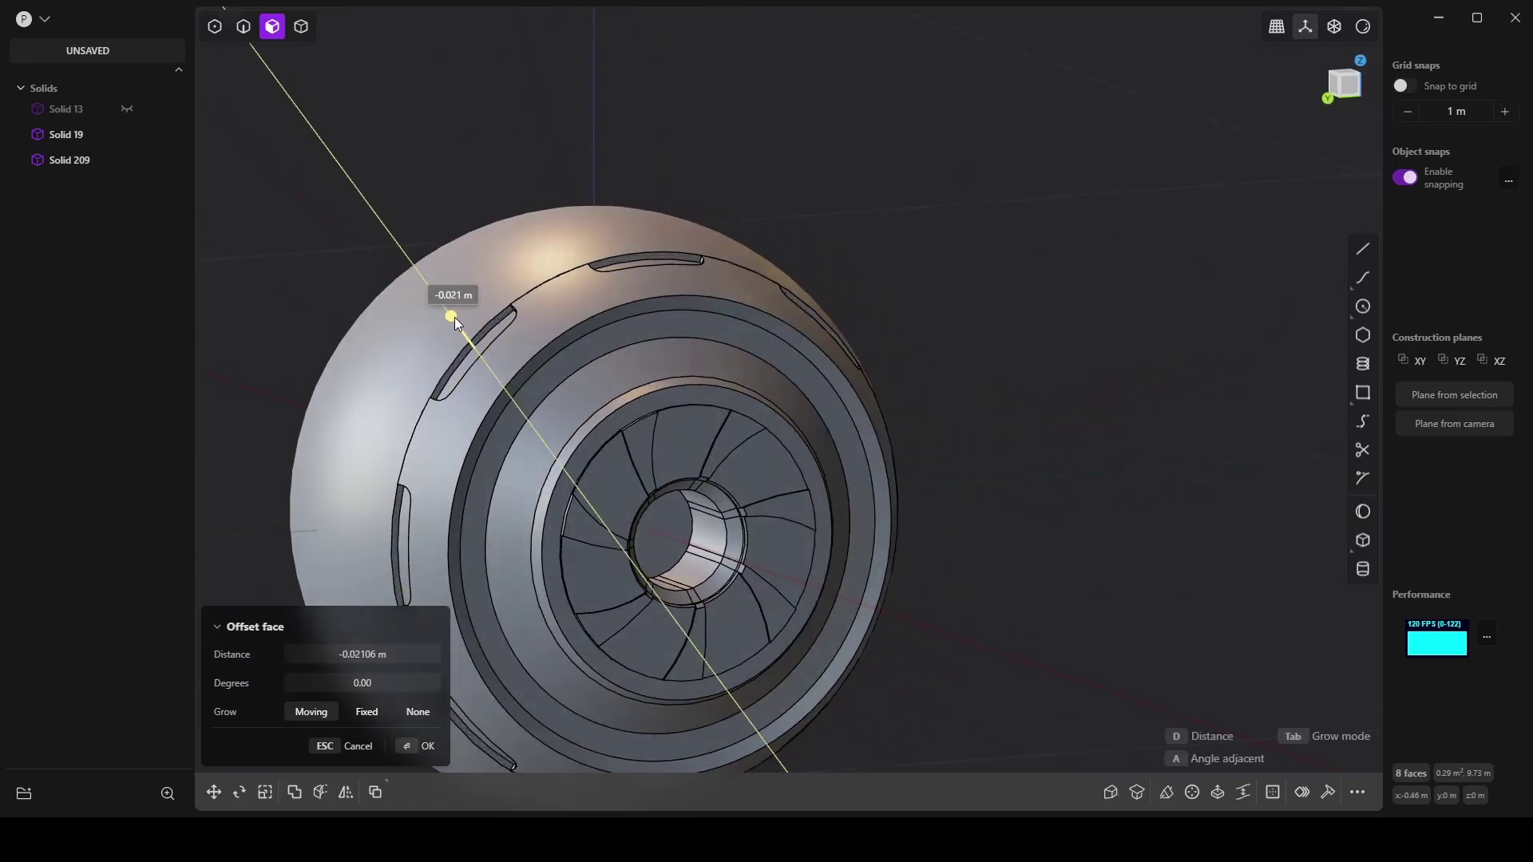
pyautogui.press('Return')
# Step: Chamfer the outer rim edges of all eight pockets along the seam by about 0.005 m
pyautogui.press('o')
pyautogui.moveTo(607, 279); pyautogui.dragTo(679, 415, button='middle')
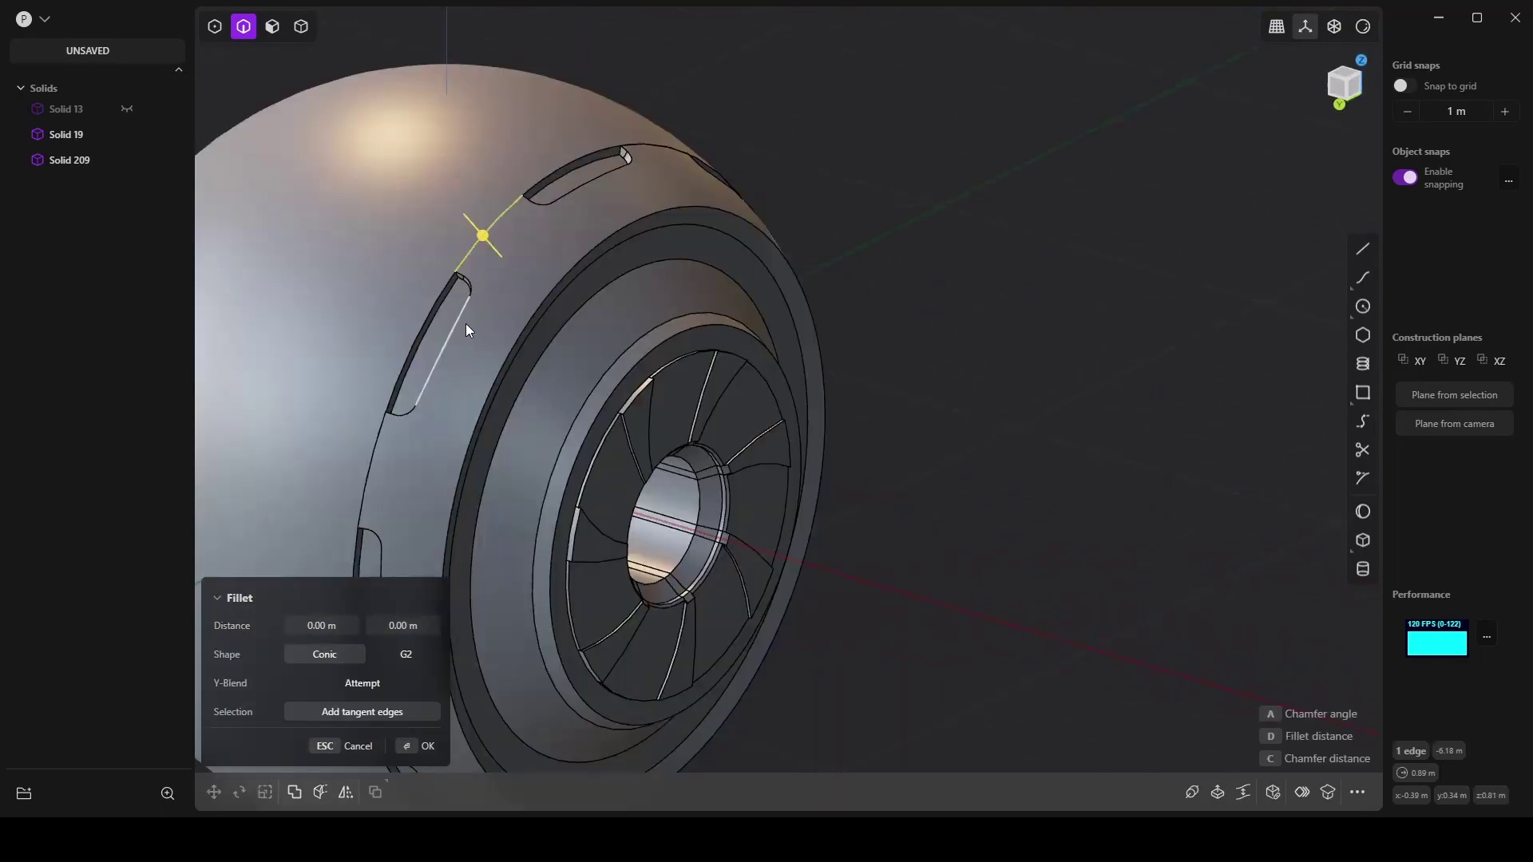
pyautogui.click(466, 323)
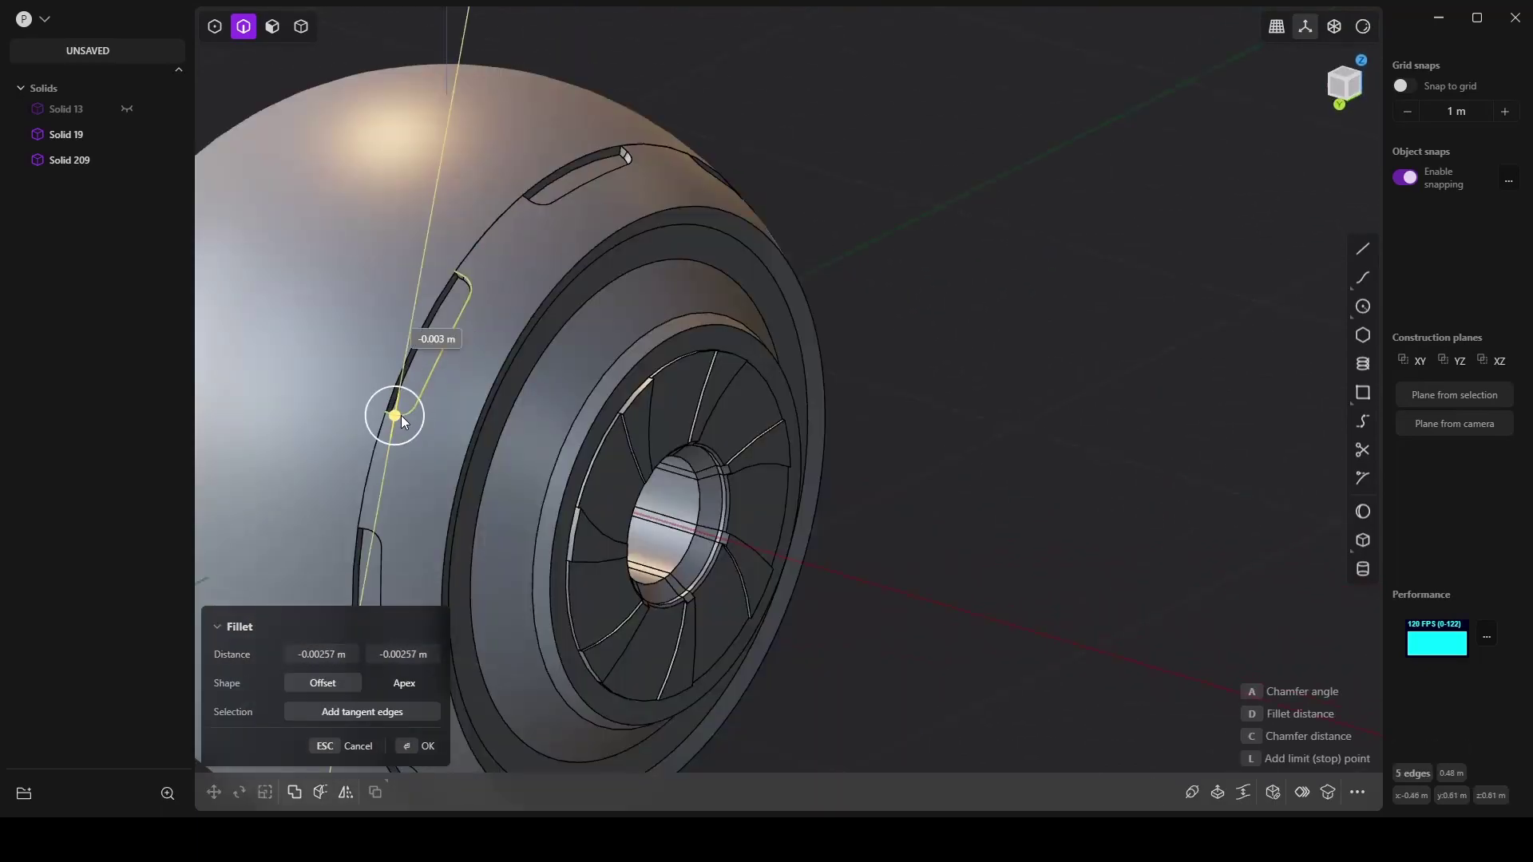
pyautogui.press('Escape')
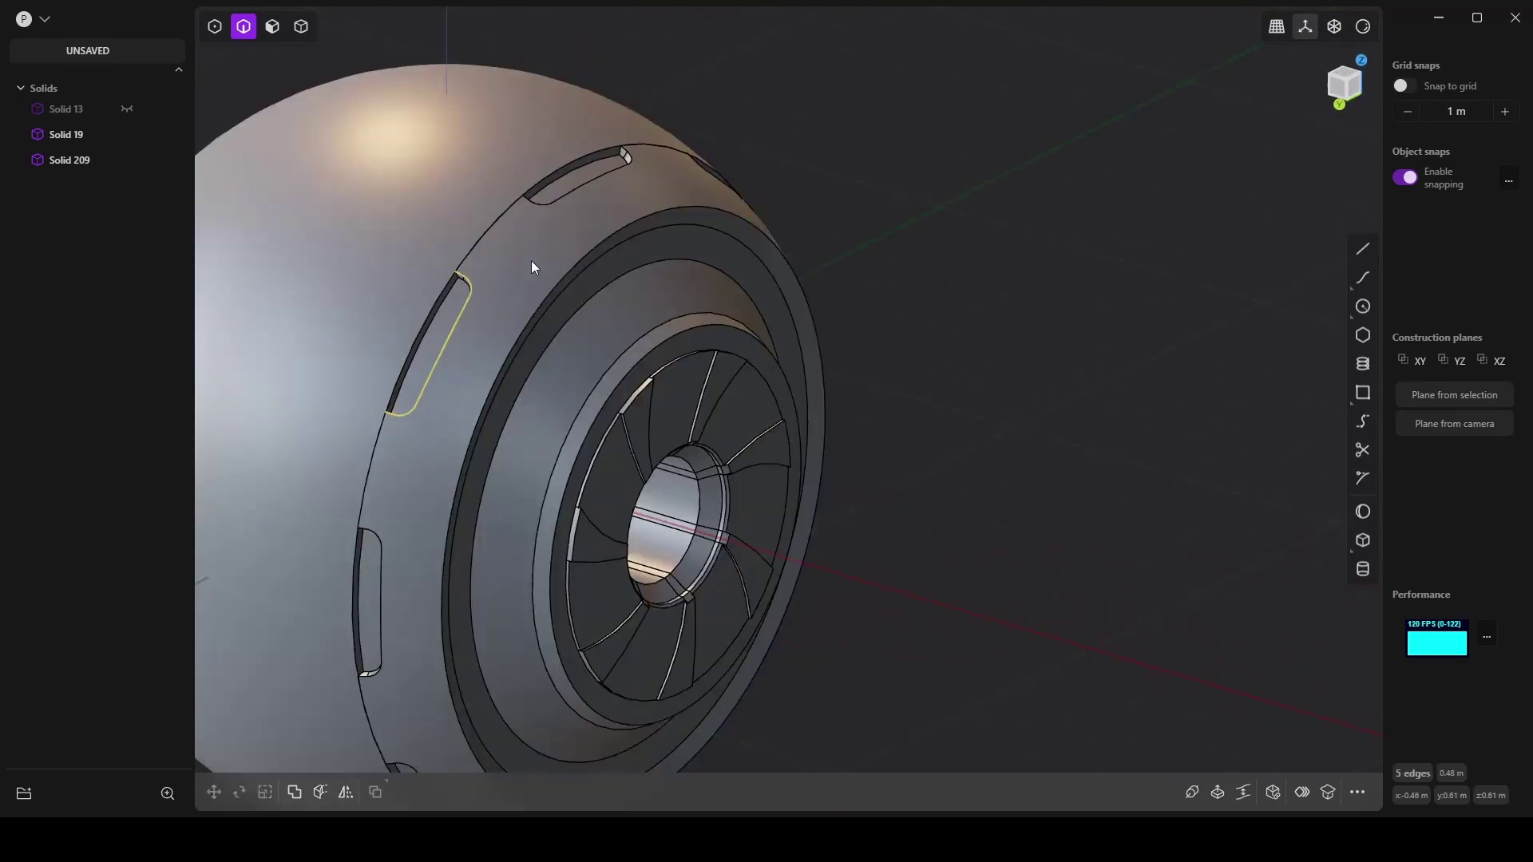
pyautogui.click(579, 194)
pyautogui.moveTo(710, 211); pyautogui.dragTo(506, 242, button='middle')
pyautogui.click(861, 229)
pyautogui.click(964, 399)
pyautogui.moveTo(965, 399); pyautogui.dragTo(940, 463, button='middle')
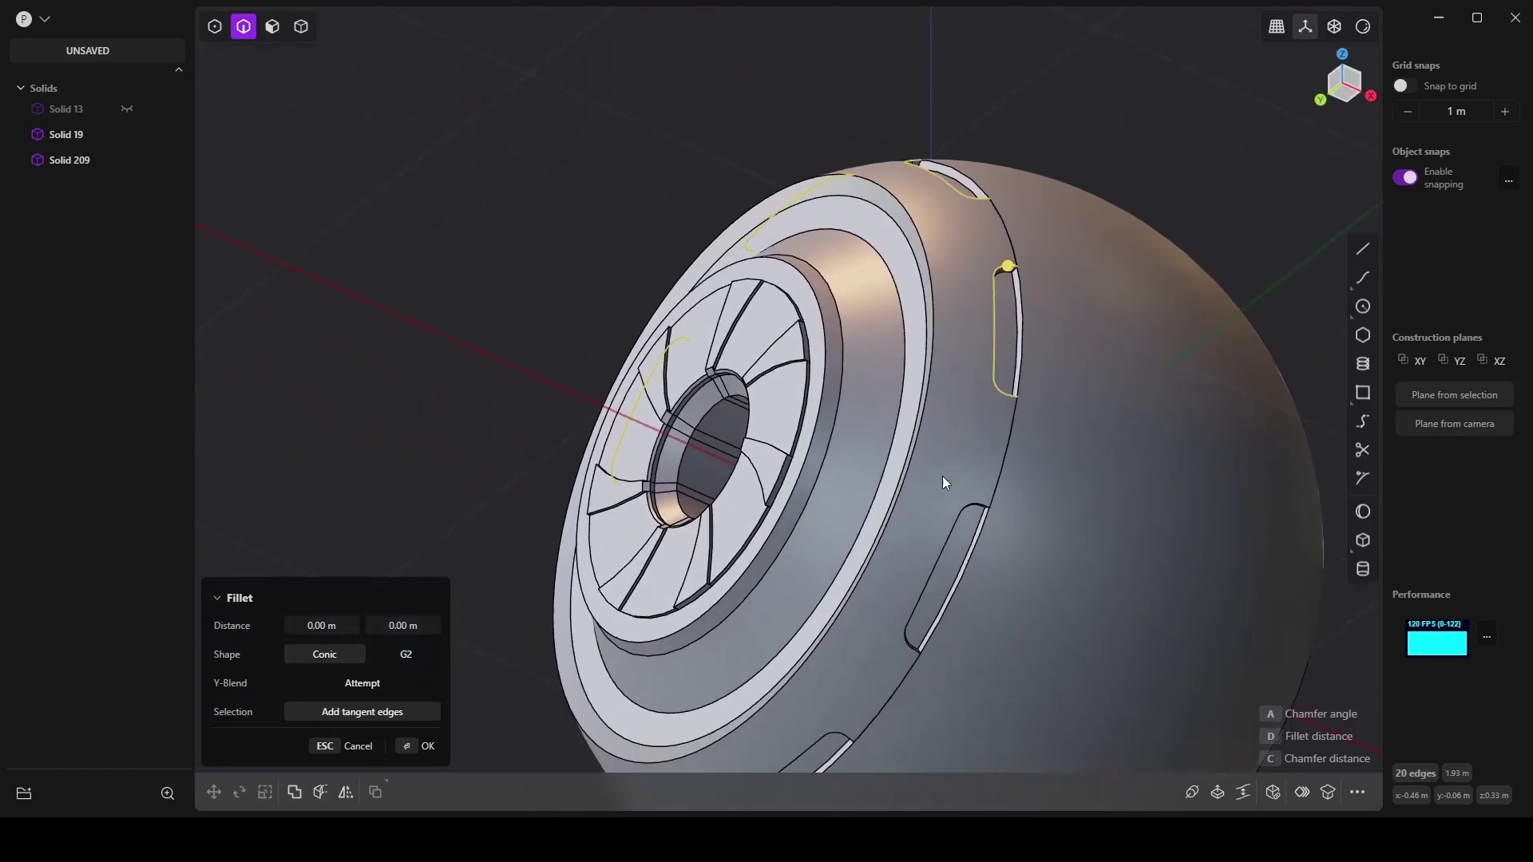
pyautogui.click(922, 595)
pyautogui.moveTo(875, 654); pyautogui.dragTo(1032, 532, button='middle')
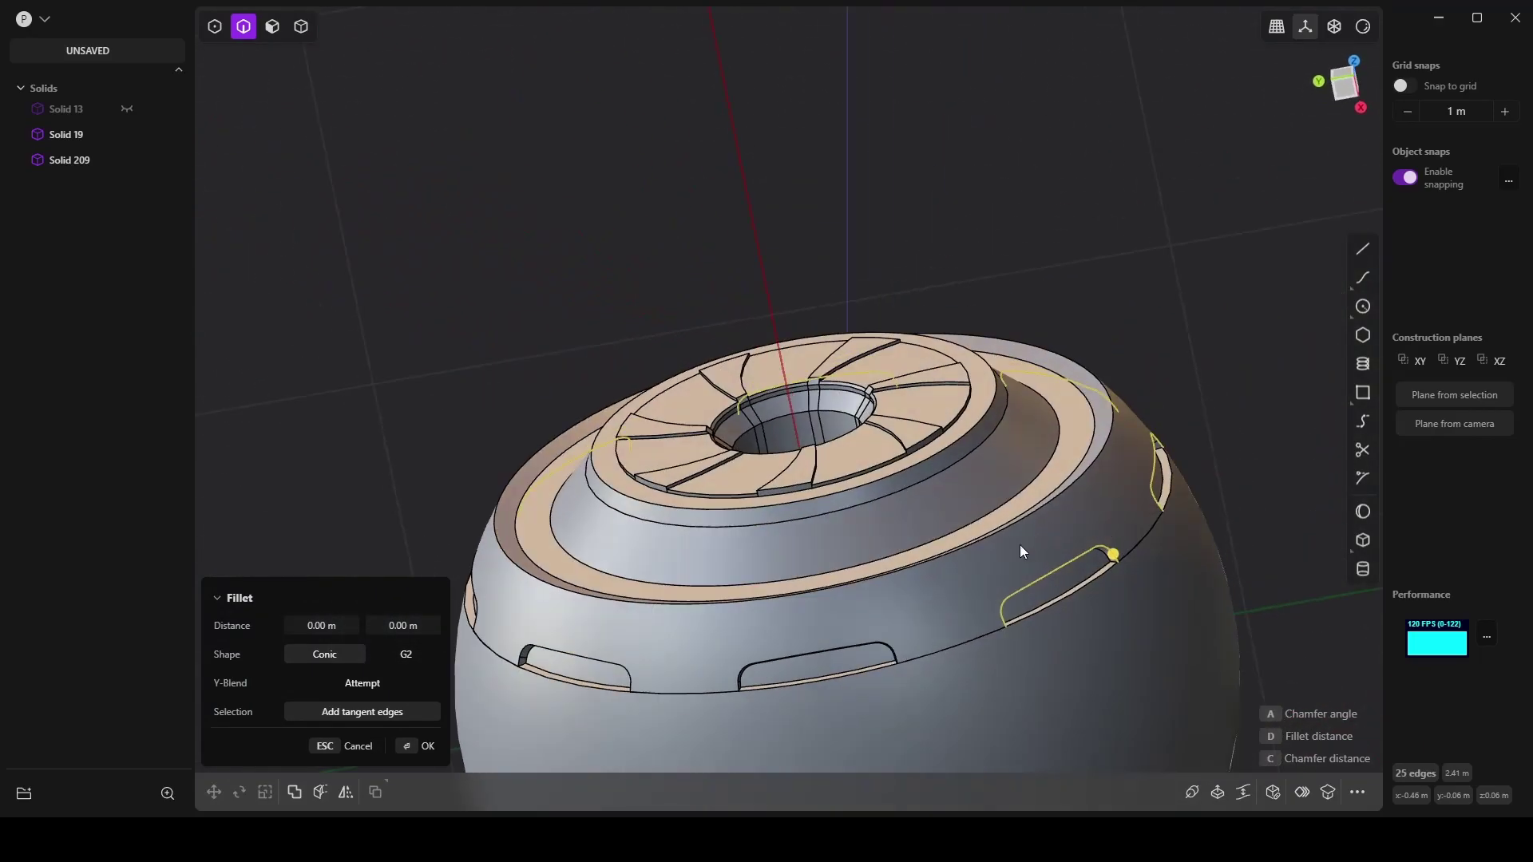
pyautogui.click(870, 644)
pyautogui.moveTo(870, 644); pyautogui.dragTo(948, 685, button='middle')
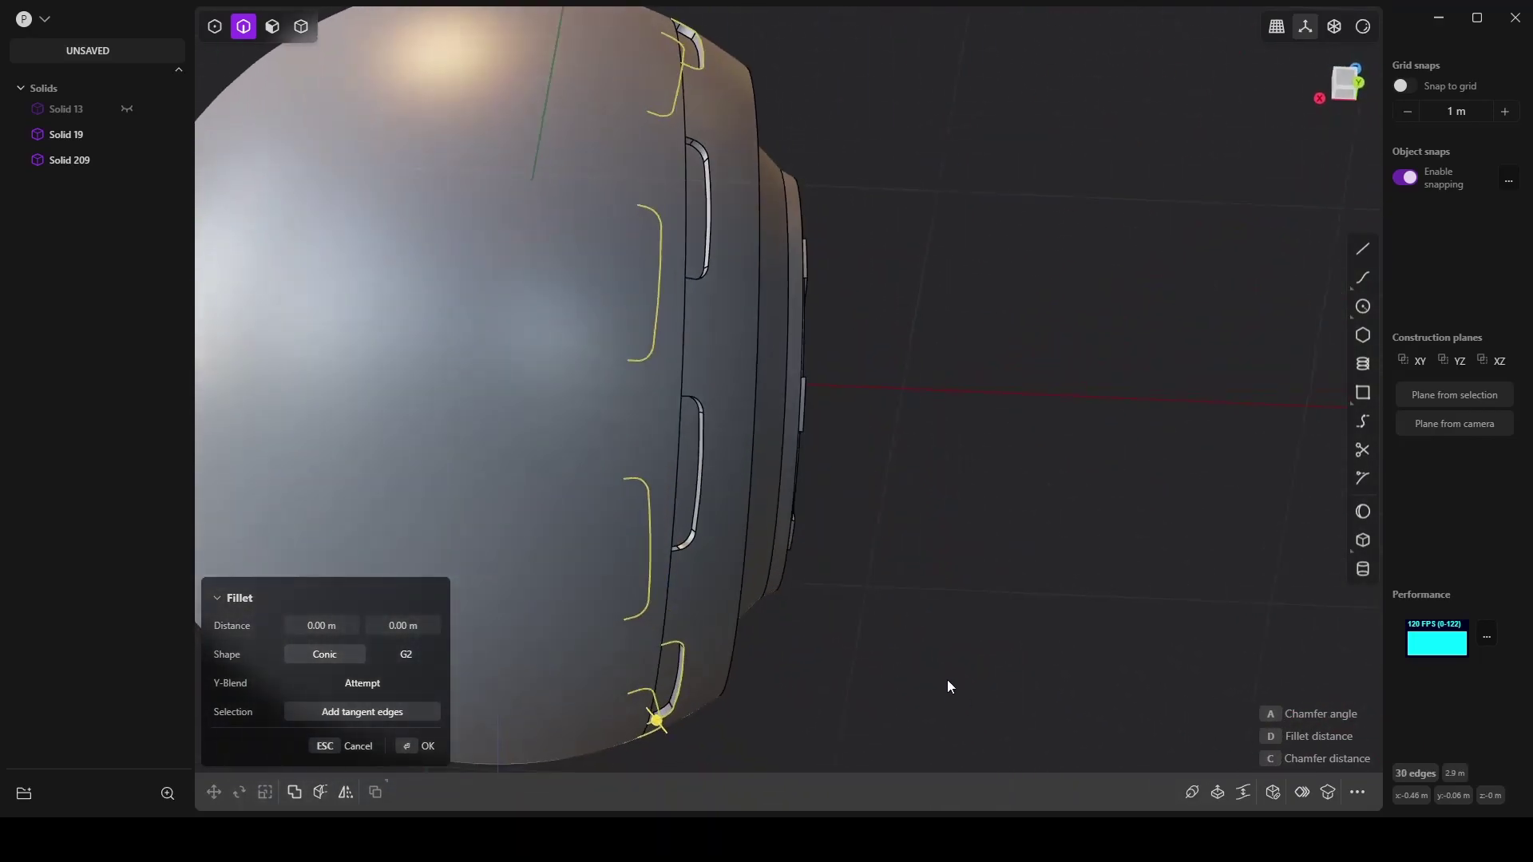
pyautogui.click(704, 435)
pyautogui.click(715, 242)
pyautogui.moveTo(749, 211); pyautogui.dragTo(712, 376, button='middle')
pyautogui.moveTo(683, 365); pyautogui.dragTo(692, 370)
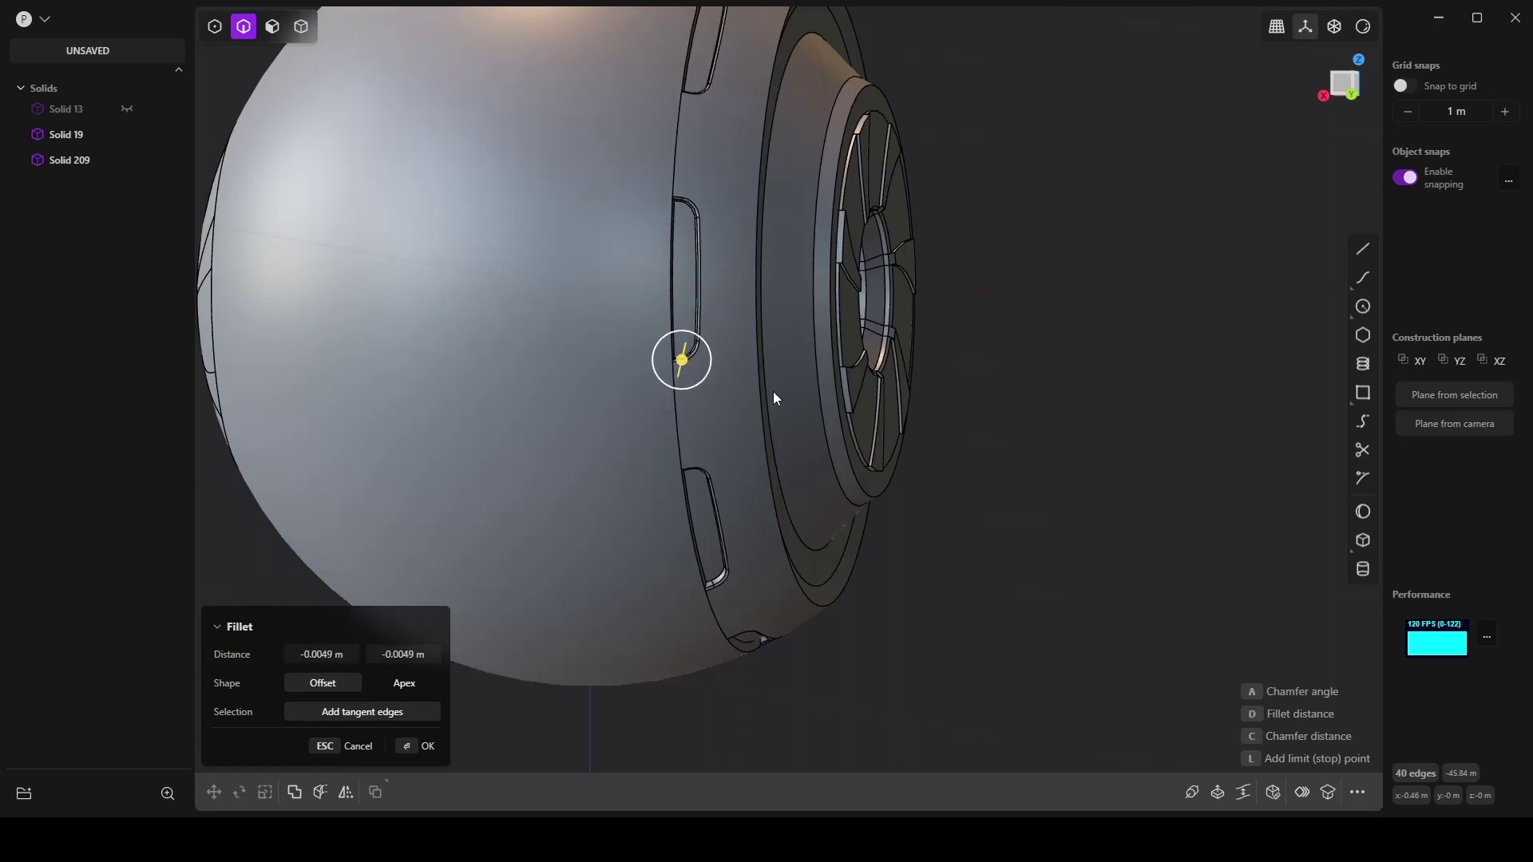